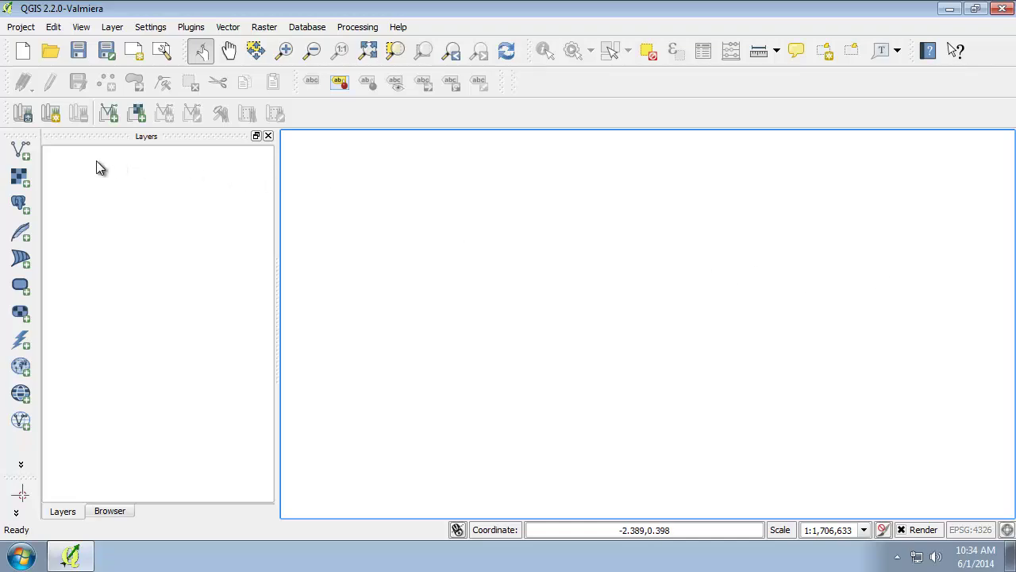
Step: Add the GRAY_HR_SR TIFF raster from the GST 104\Lab 4\GIS Data folder on drive C to the map
left_click(72, 160)
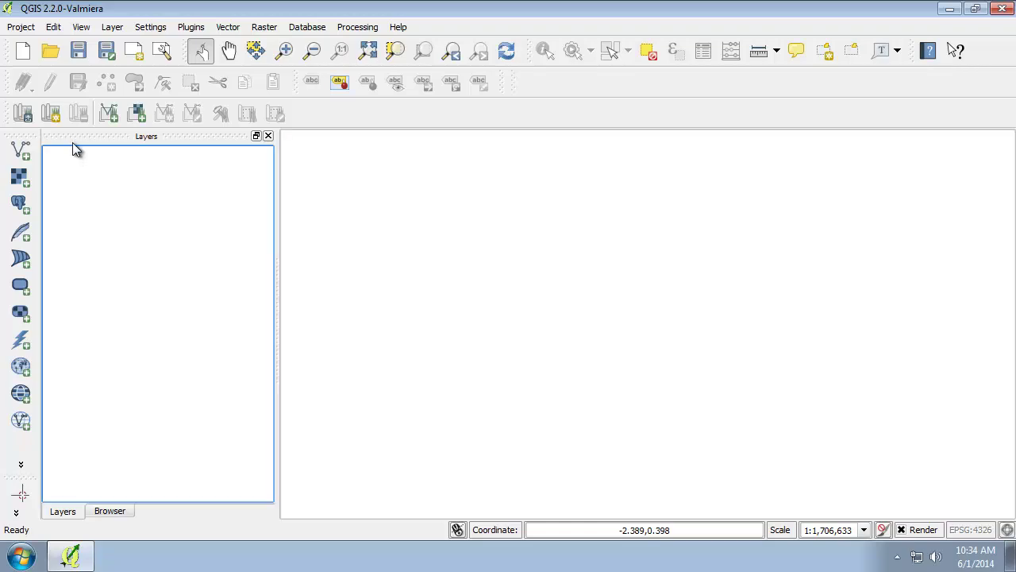
left_click(19, 177)
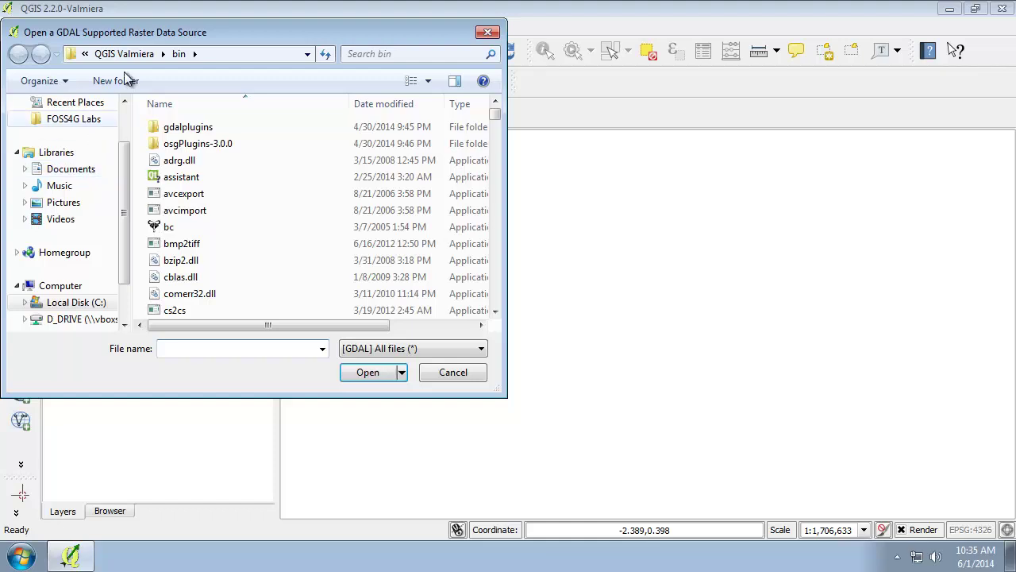
left_click(96, 303)
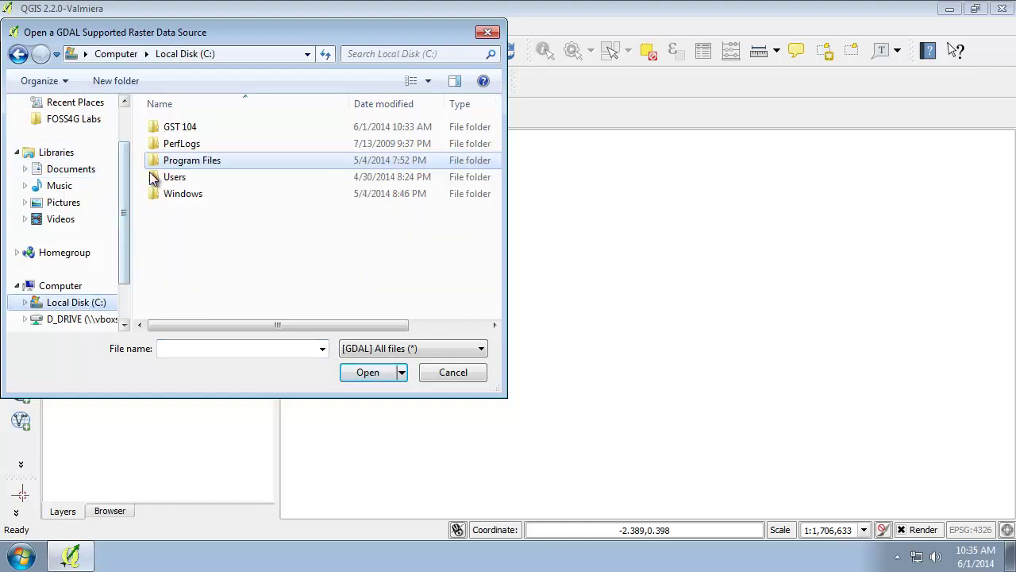
double_click(187, 128)
double_click(191, 177)
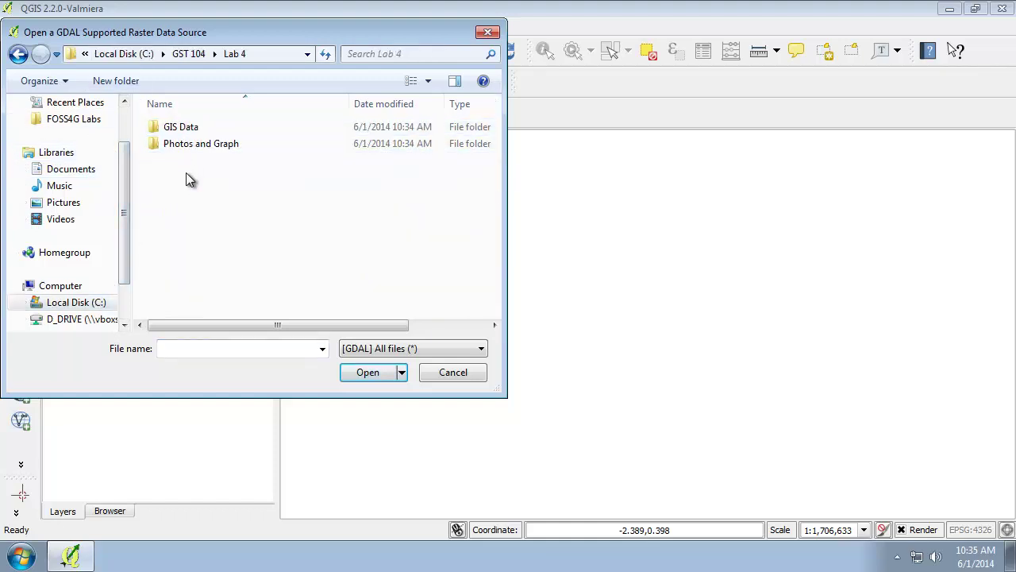
double_click(190, 129)
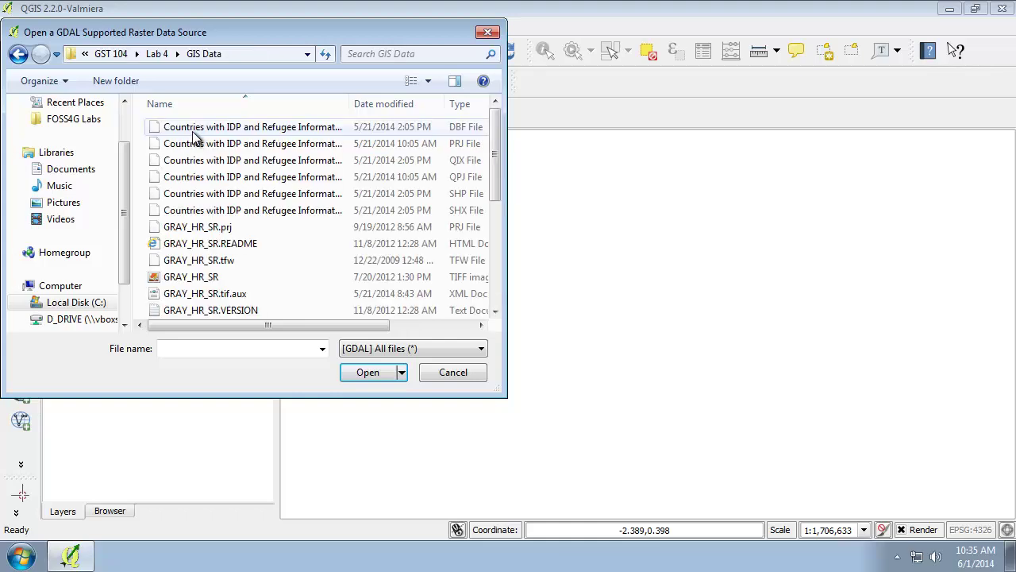
left_click(235, 277)
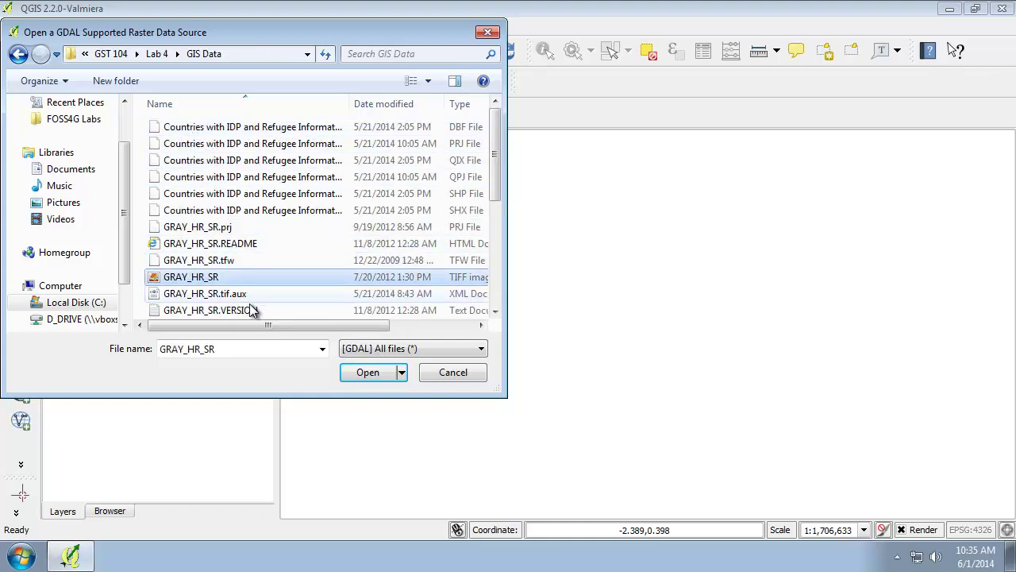
left_click(367, 373)
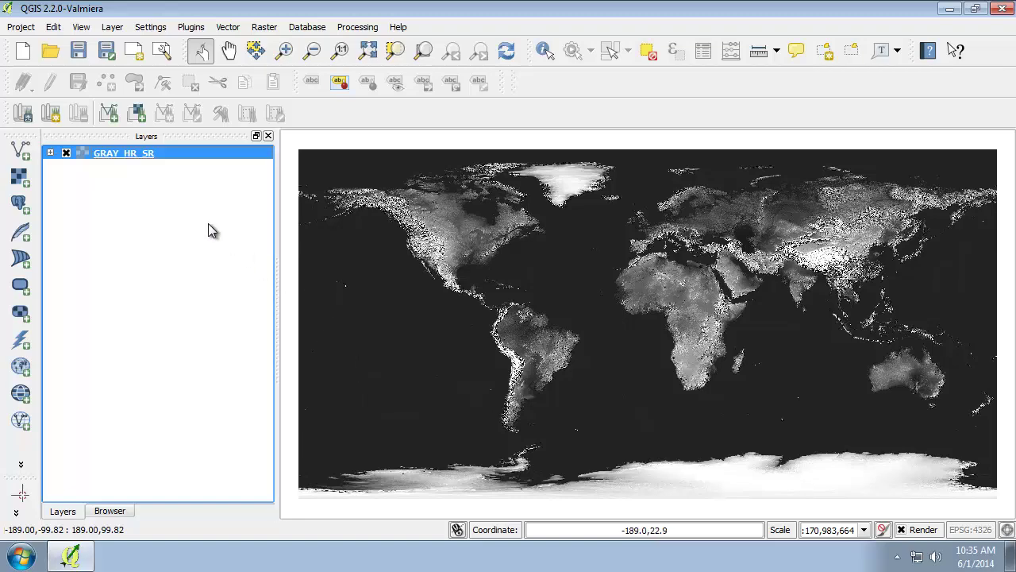
Step: Rename the GRAY_HR_SR raster layer as Shaded Relief
double_click(136, 154)
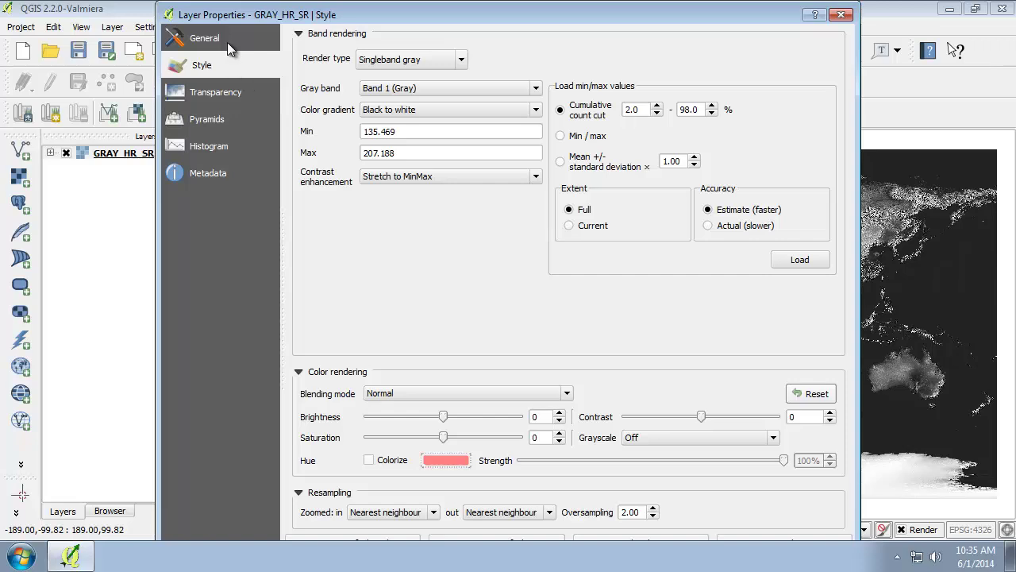
left_click(227, 41)
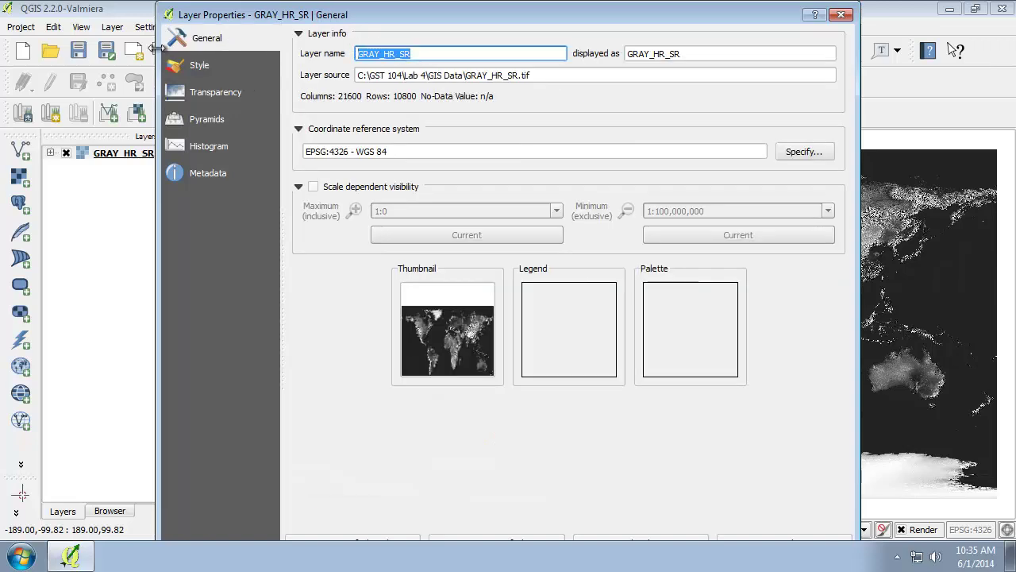
type("Shaded Relief")
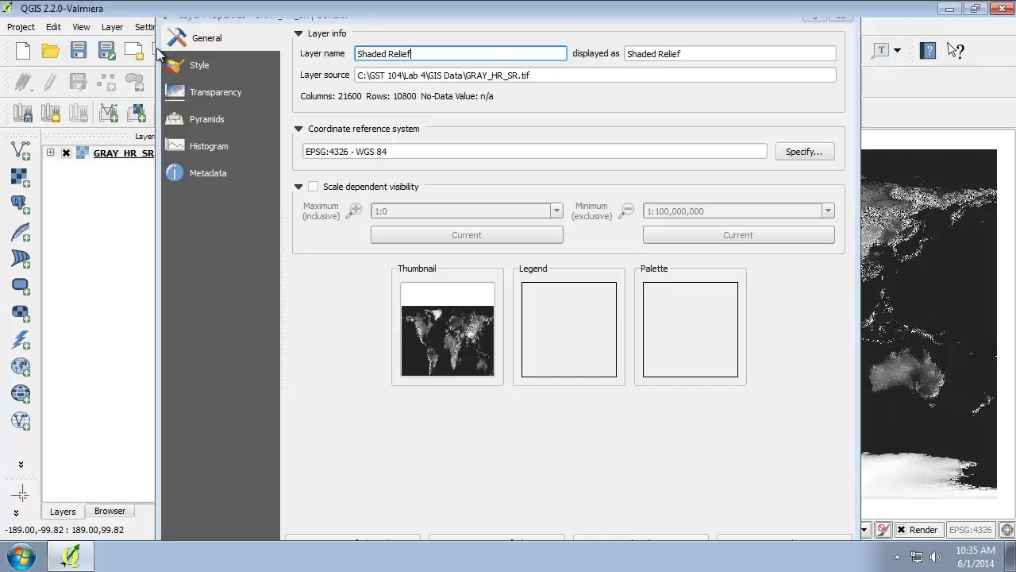
key("Return")
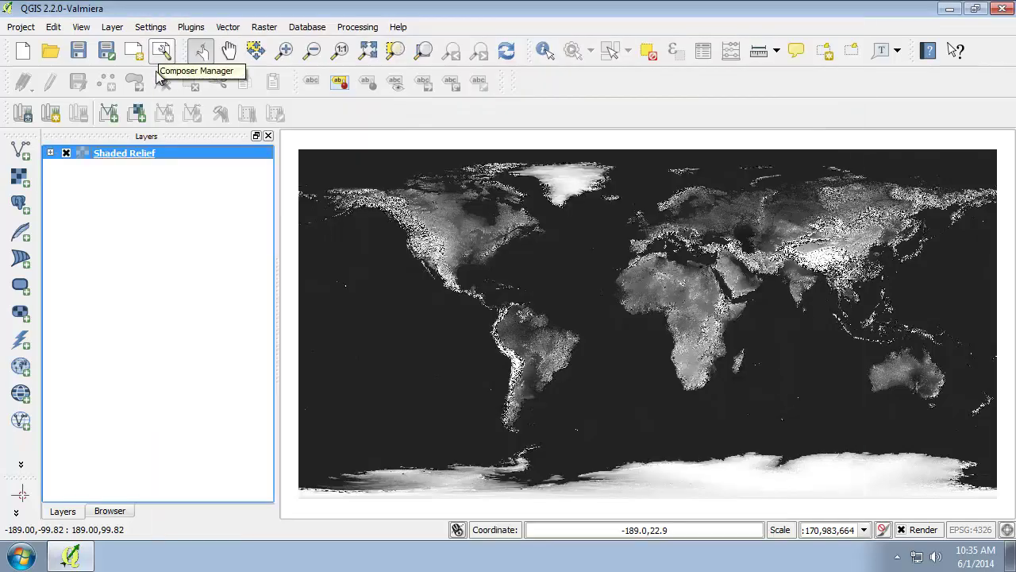
Step: Add the ne_10m_ocean.shp shapefile from GST 104\Lab 4\GIS Data as a vector layer
left_click(20, 148)
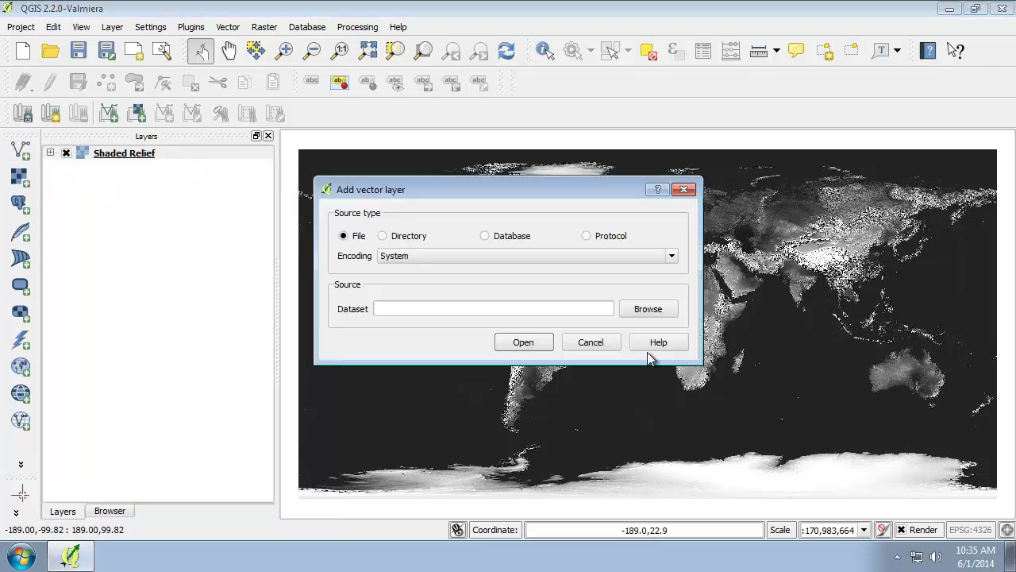
left_click(648, 309)
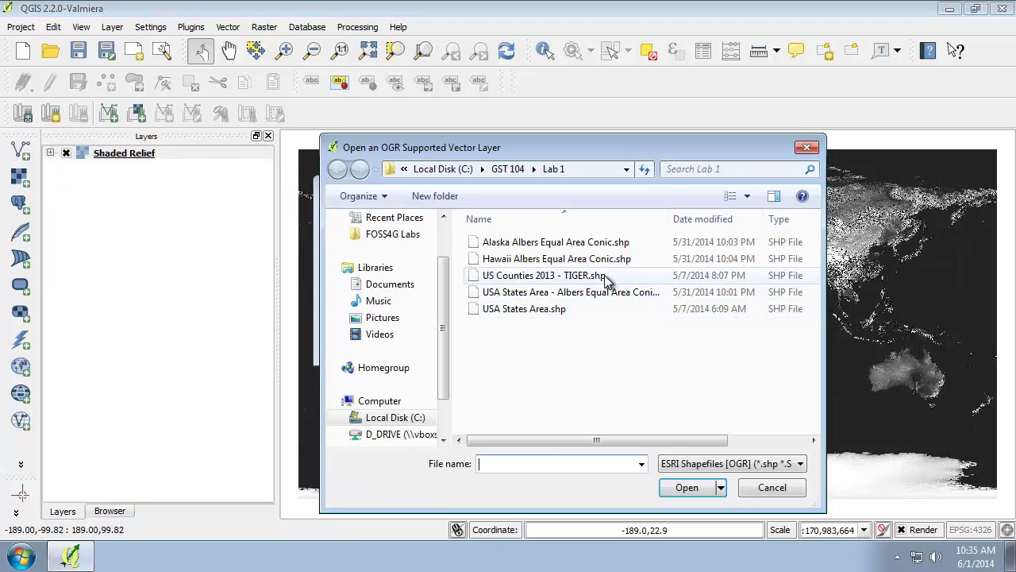
left_click(506, 173)
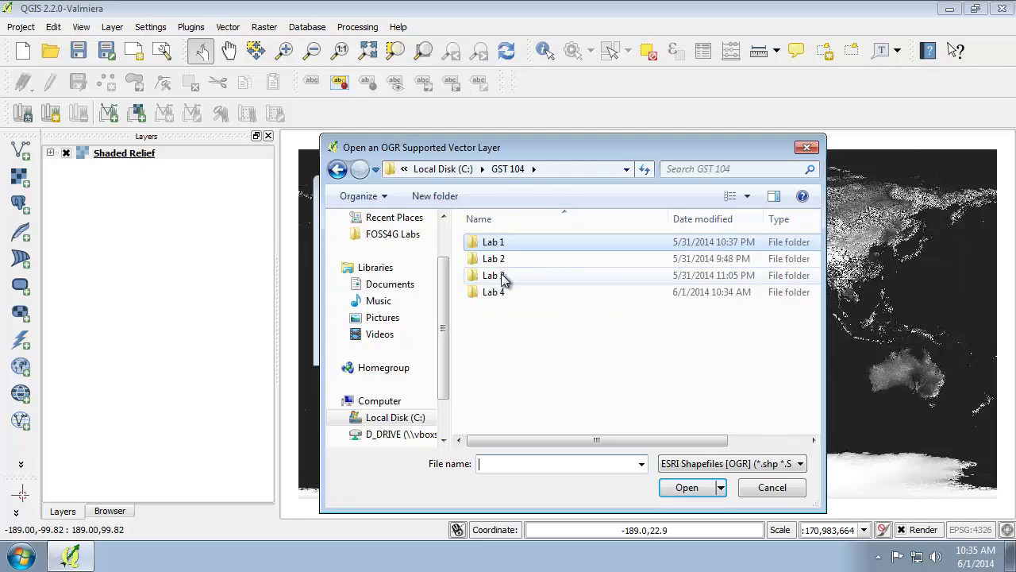
left_click(500, 294)
double_click(500, 294)
double_click(502, 242)
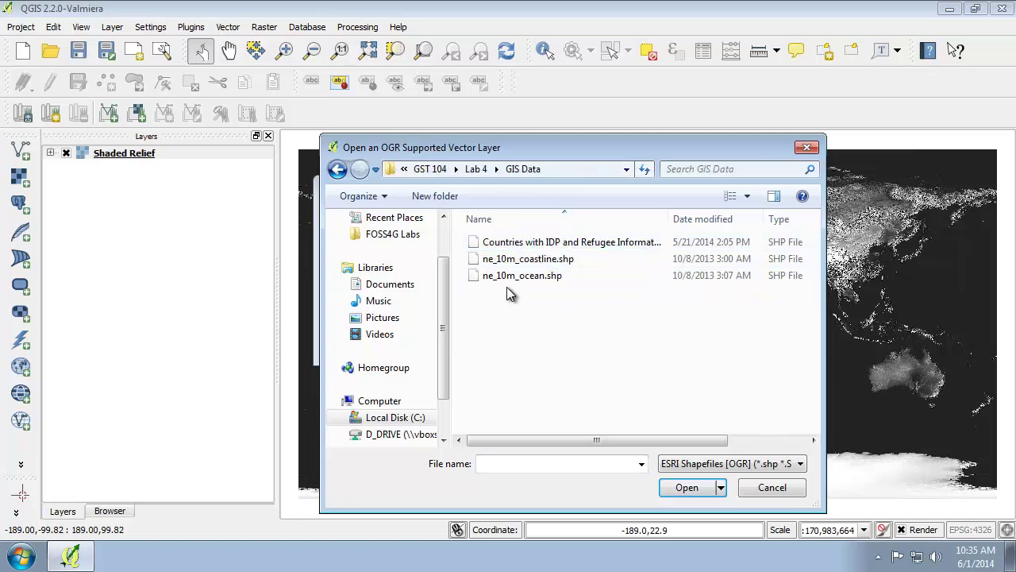
left_click(521, 275)
left_click(686, 487)
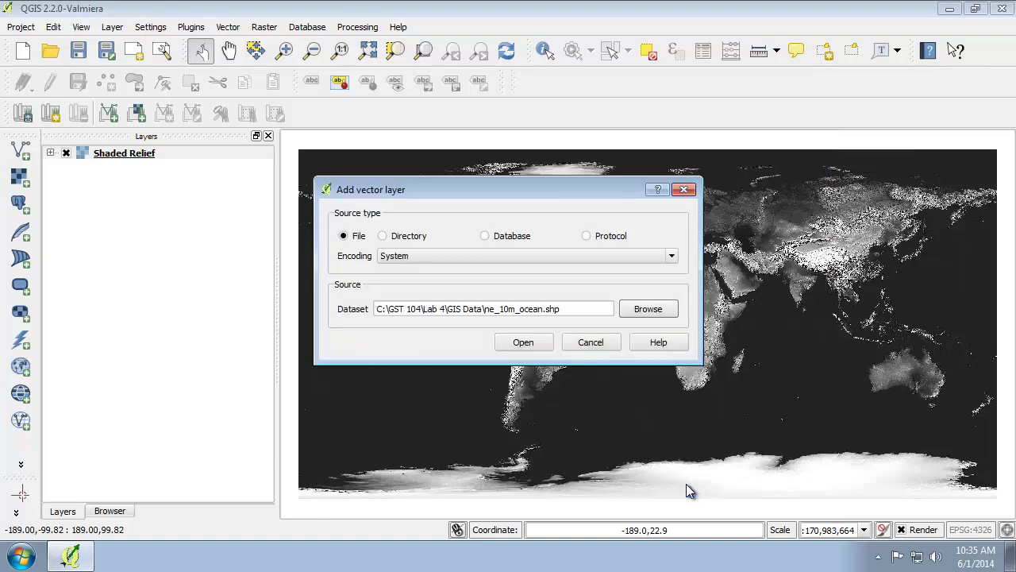
left_click(523, 342)
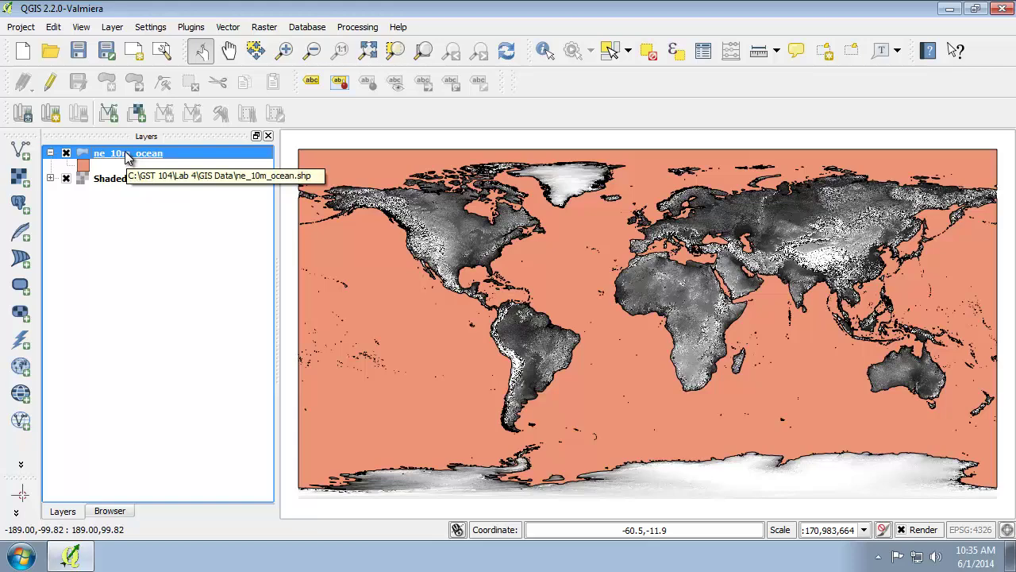
Step: Rename the ne_10m_ocean layer as Ocean
double_click(126, 155)
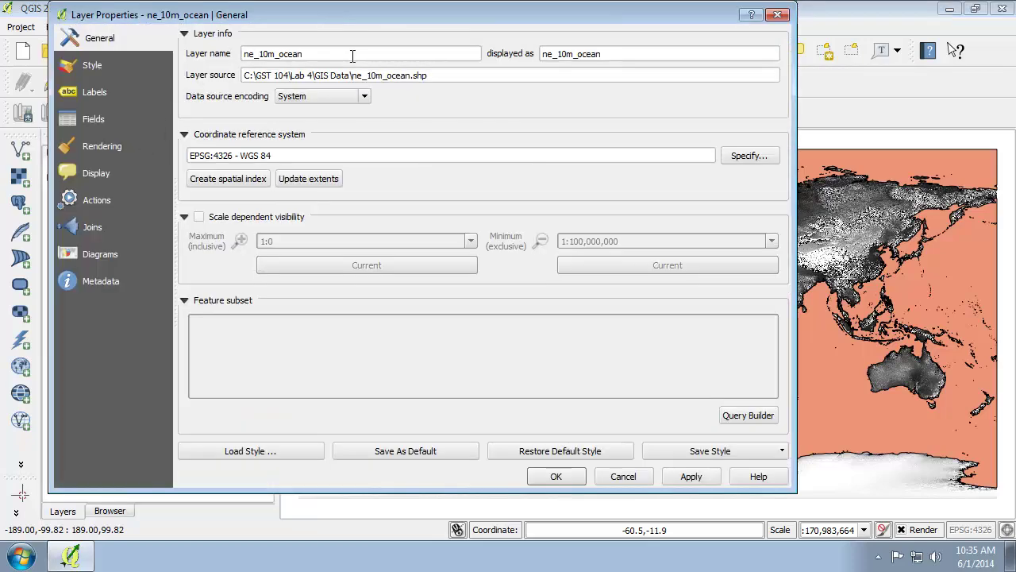
left_click_drag(352, 55, 80, 47)
type("Ocean")
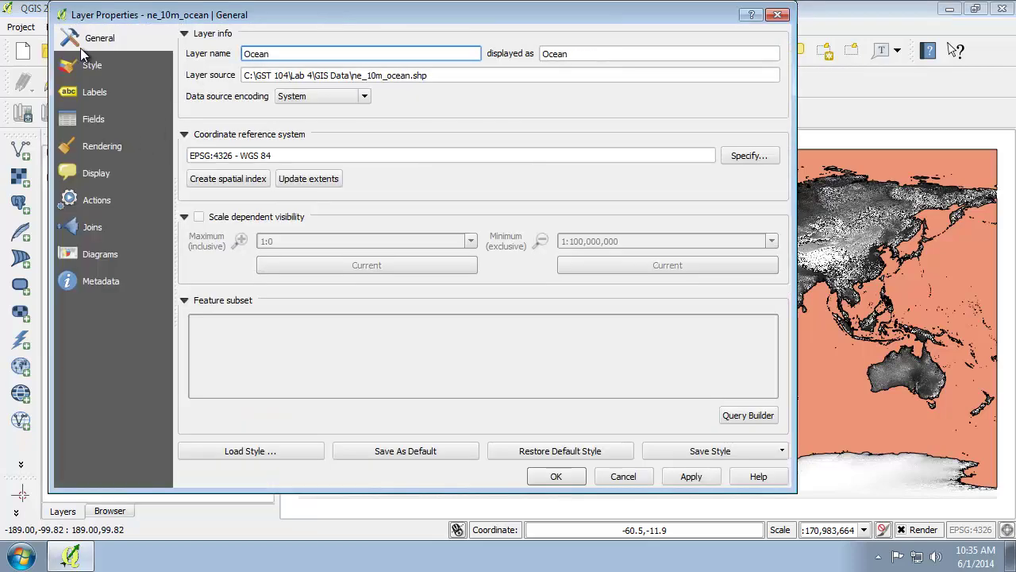
left_click(547, 476)
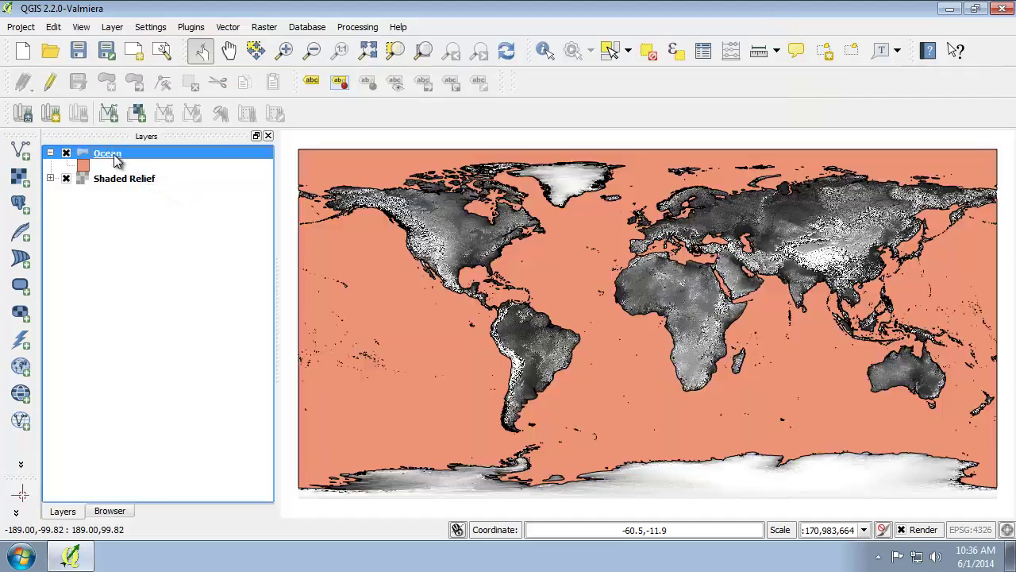
Step: Set the Ocean layer's simple fill color to hue 195, saturation 42 and value 97
double_click(114, 155)
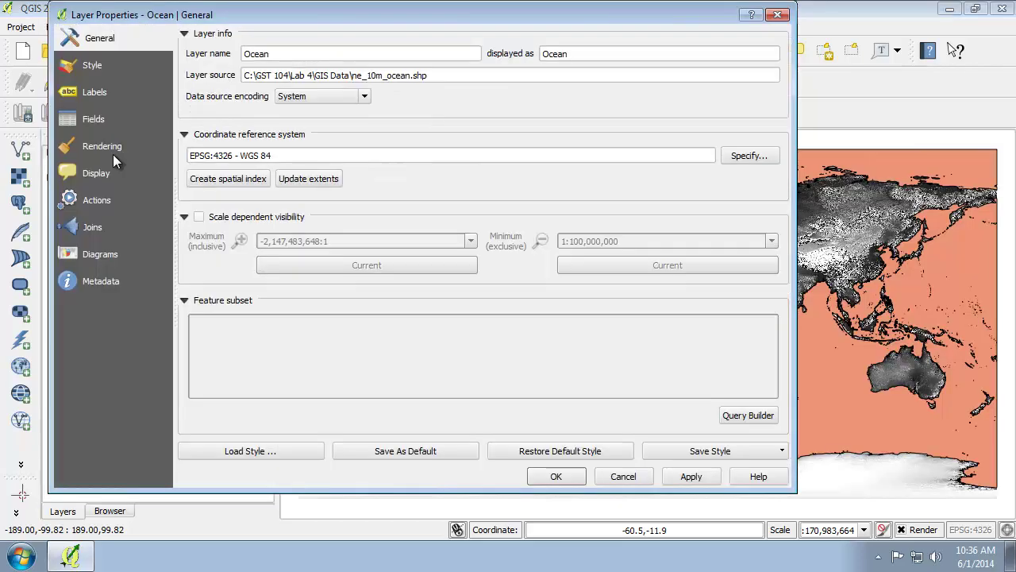
left_click(119, 66)
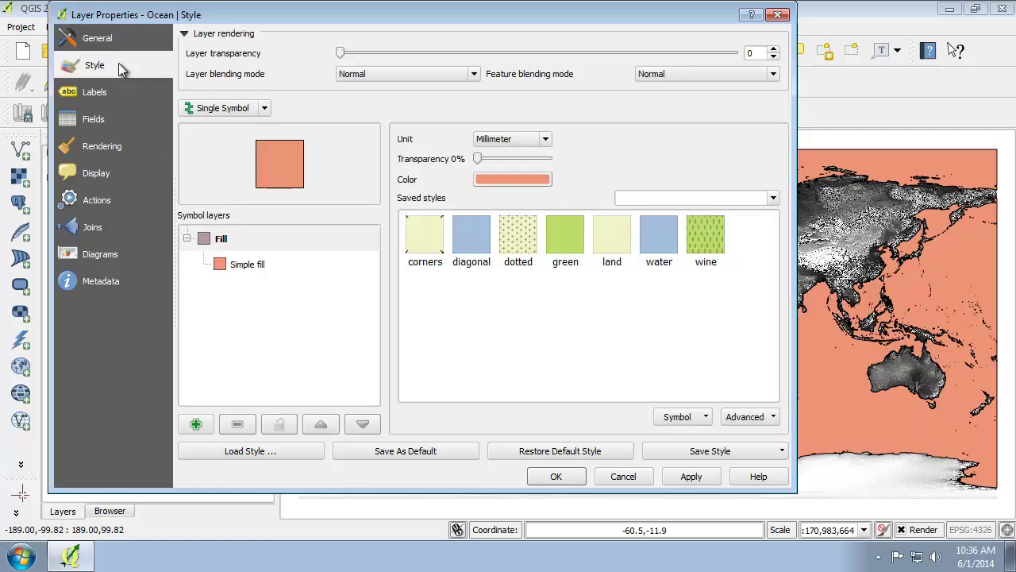
left_click(269, 265)
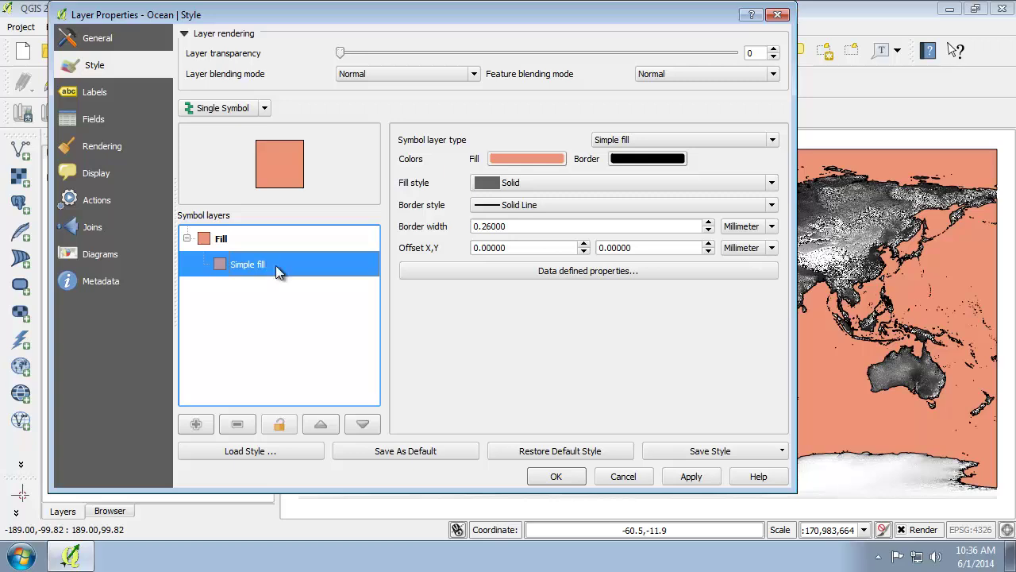
left_click(512, 158)
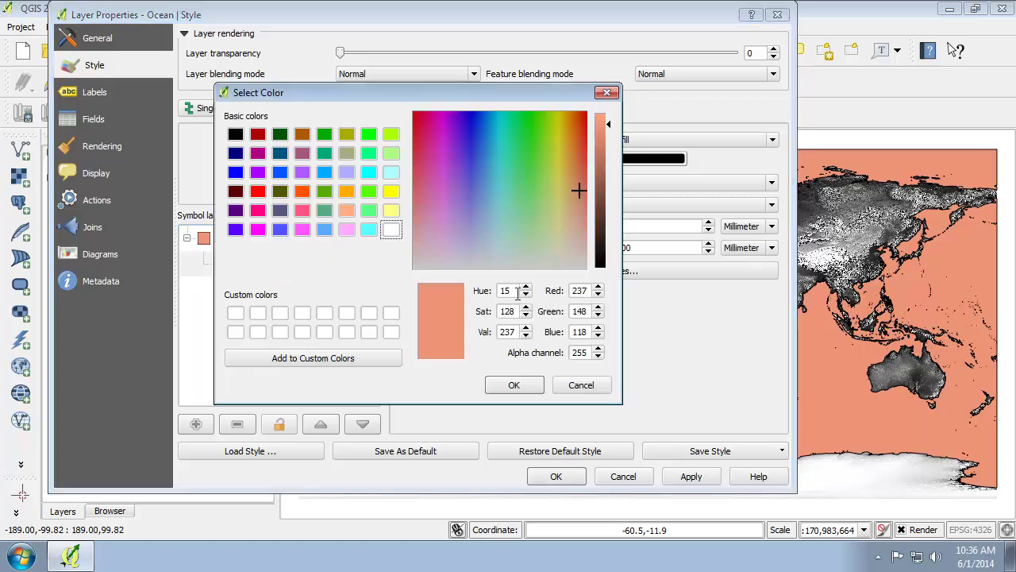
left_click_drag(513, 292, 486, 302)
type("195")
key("Tab")
type("42")
key("Tab")
type("97")
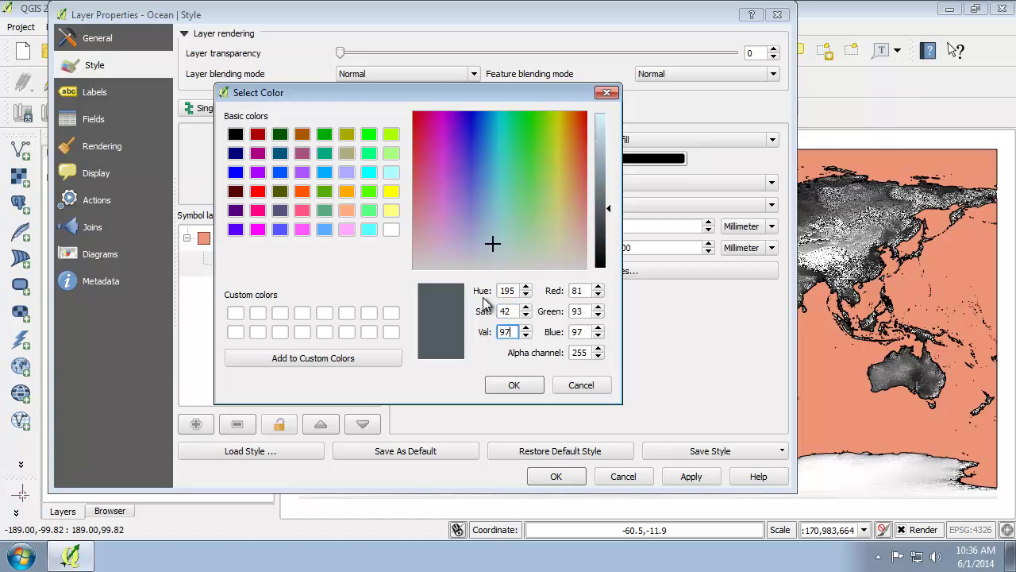
left_click(508, 384)
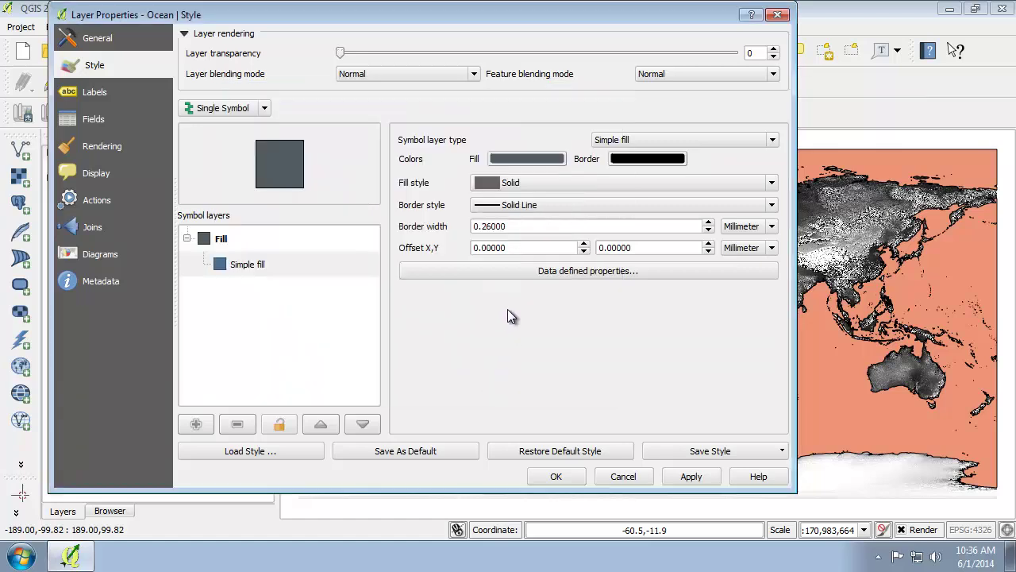
Step: Set the Ocean fill's border style to No Pen and apply the layer's new style
left_click(554, 213)
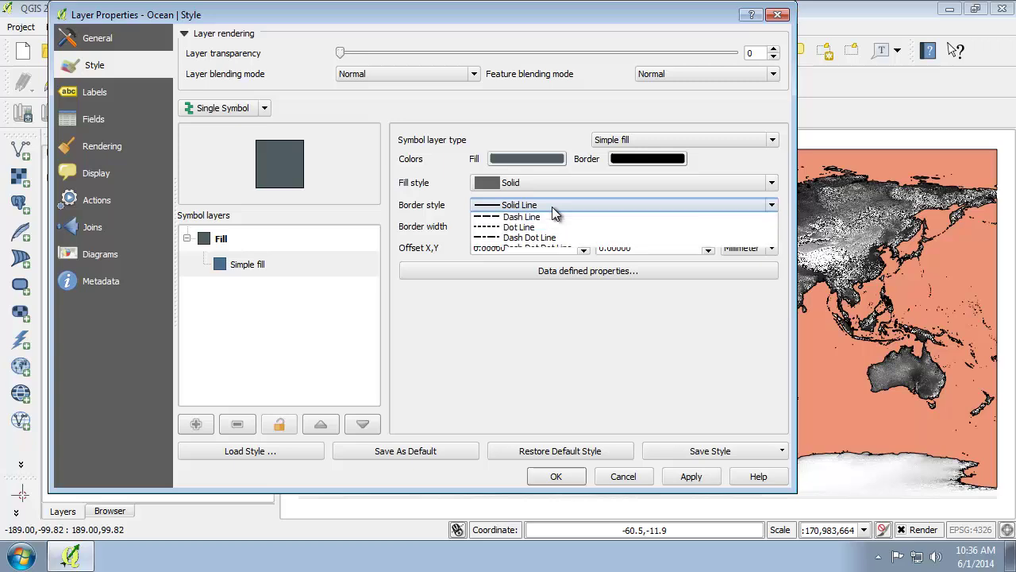
left_click(547, 228)
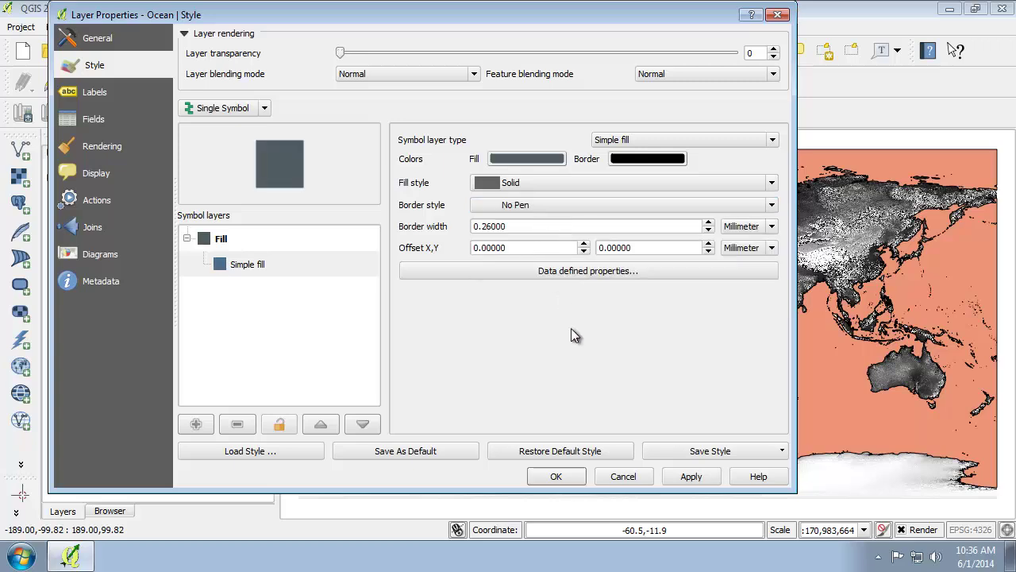
left_click(558, 475)
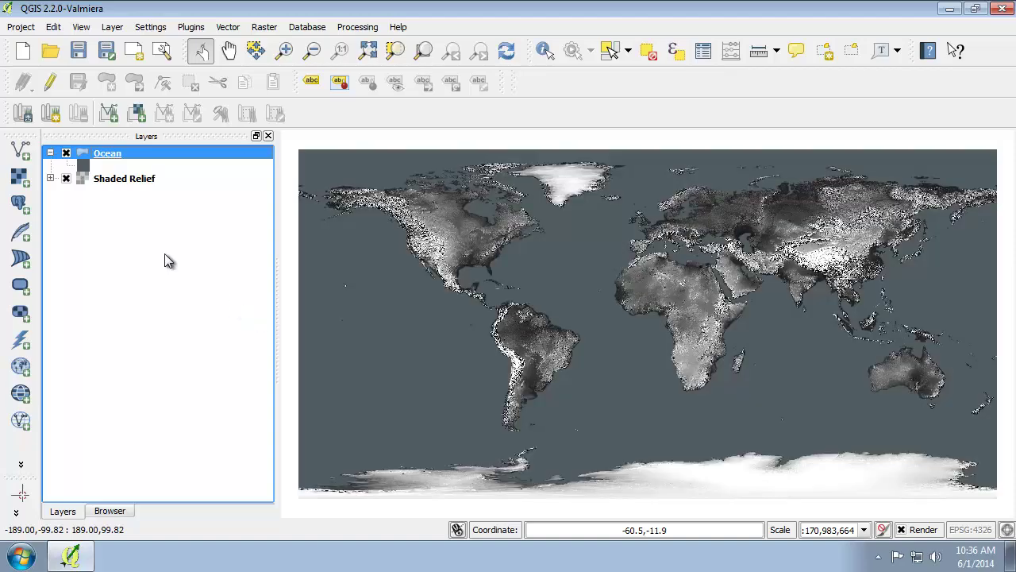
Step: Add the ne_10m_coastline.shp shapefile from the Lab 4 GIS Data folder as a vector layer
left_click(33, 159)
left_click(667, 311)
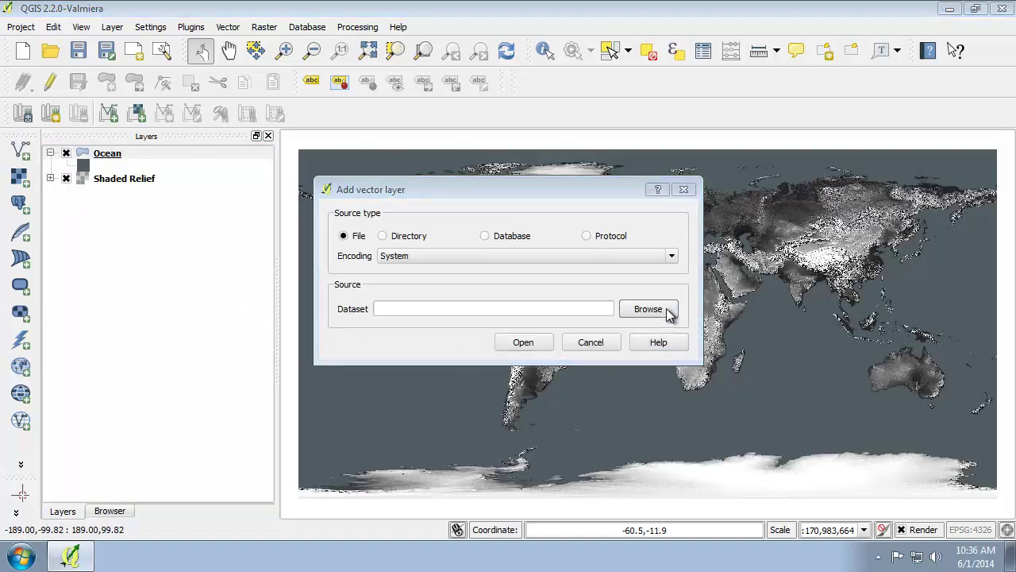
double_click(567, 261)
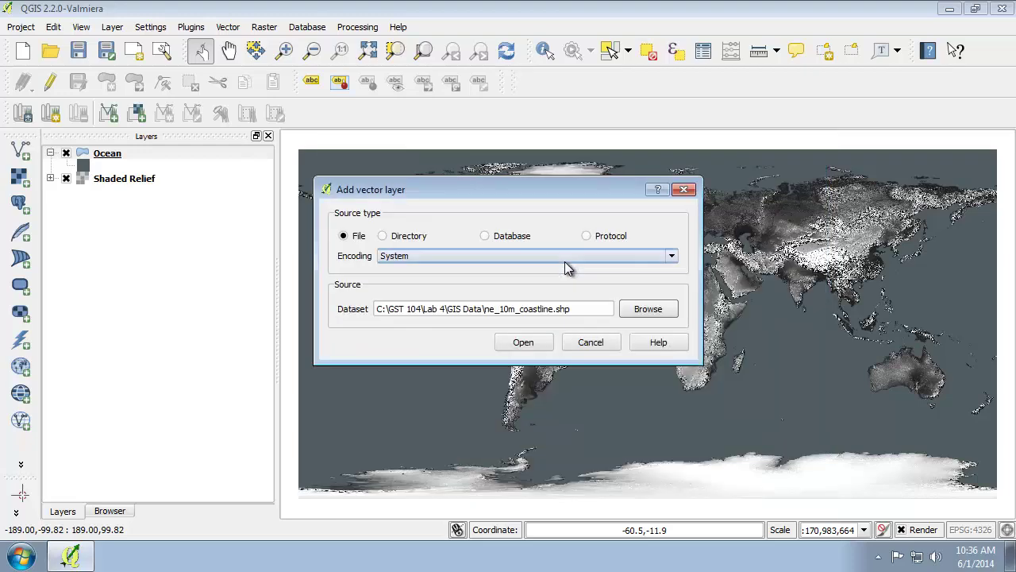
left_click(520, 341)
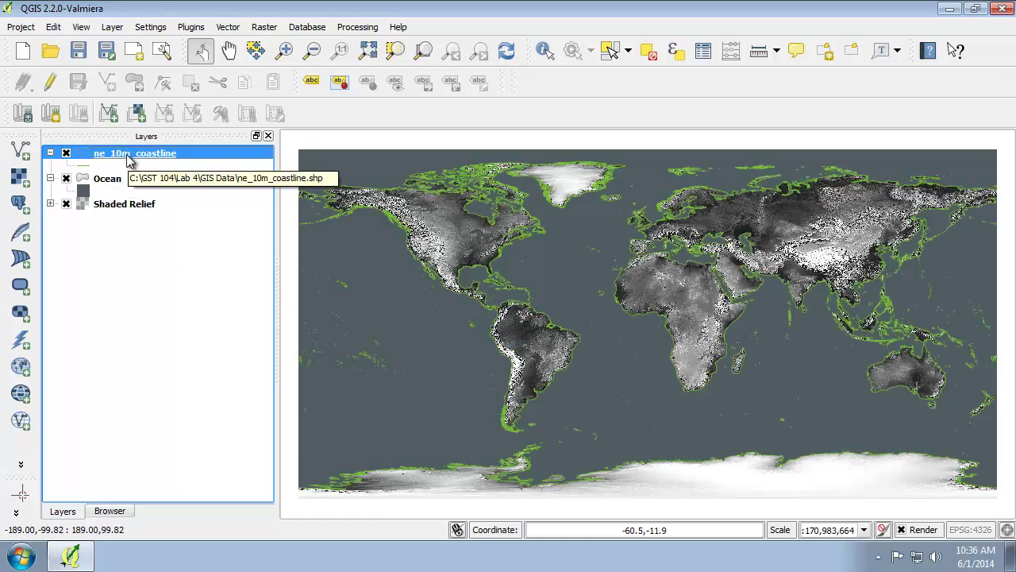
Step: Change the ne_10m_coastline layer's name to Coastlines in its layer properties
double_click(127, 158)
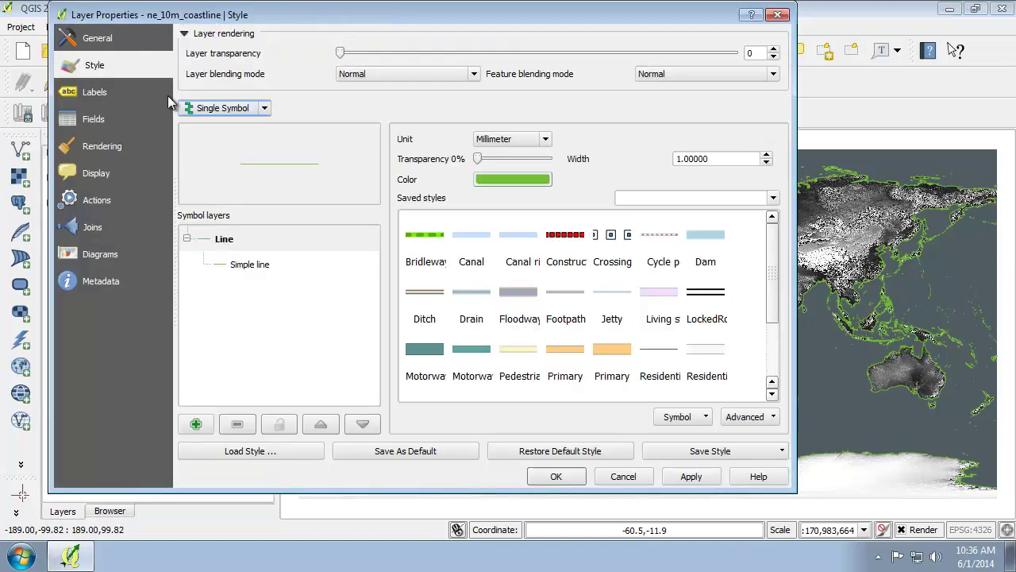
left_click(126, 32)
left_click_drag(356, 59, 124, 55)
type("Co")
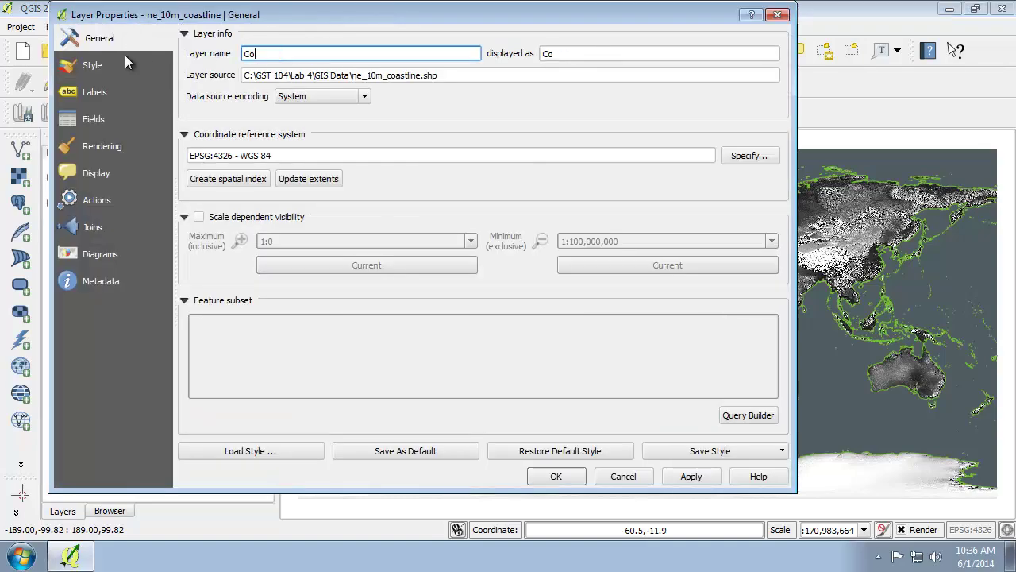
type("astlines")
Step: Set the coastline layer's simple line color to hue 195, saturation 42 and value 97
left_click(74, 62)
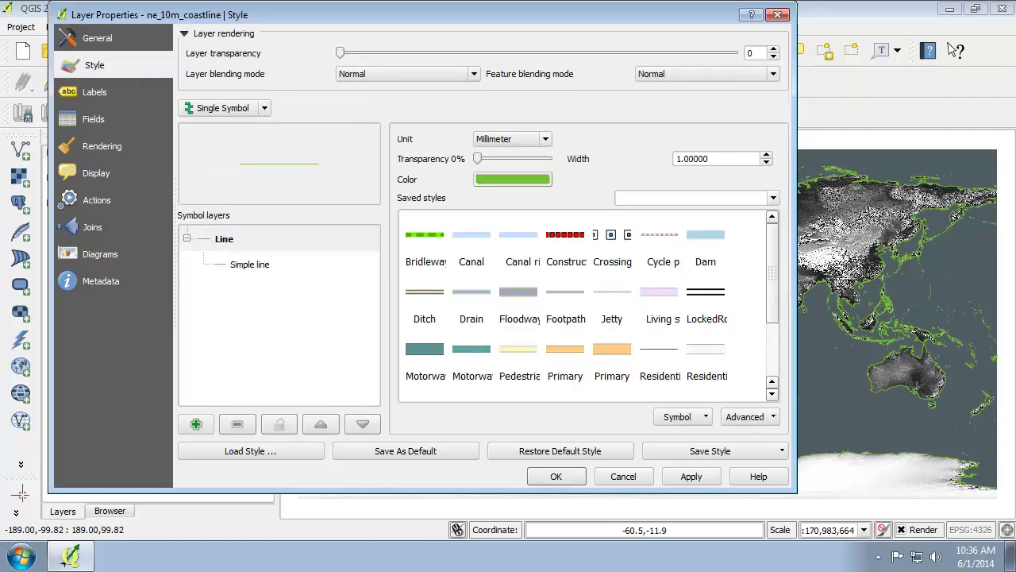
left_click(297, 266)
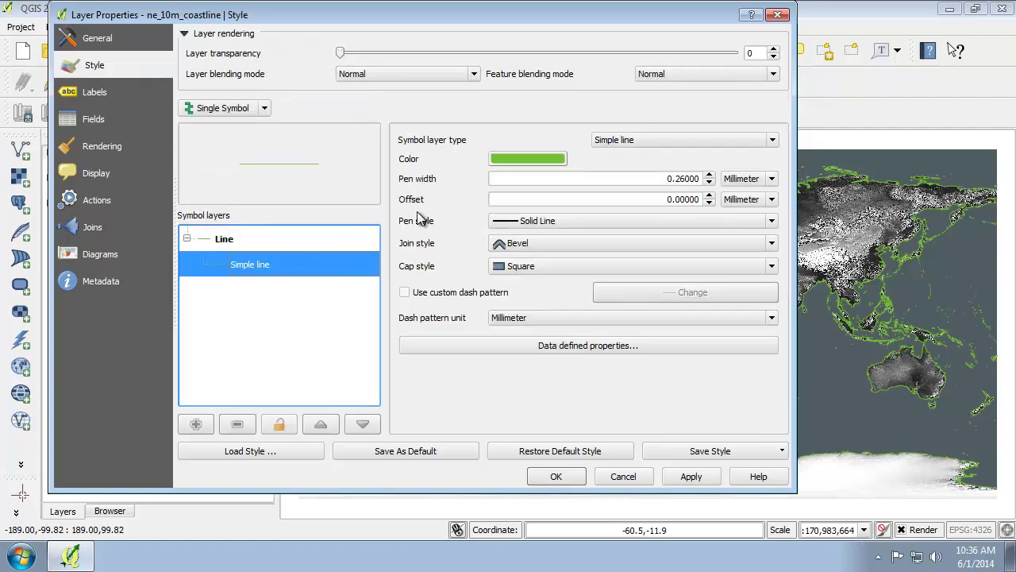
left_click(501, 160)
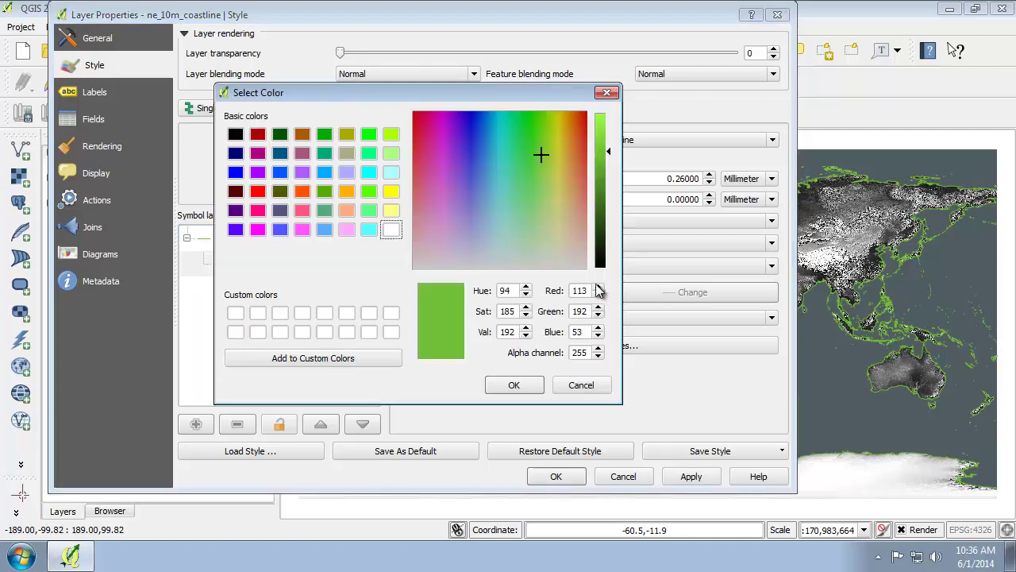
left_click_drag(512, 291, 486, 294)
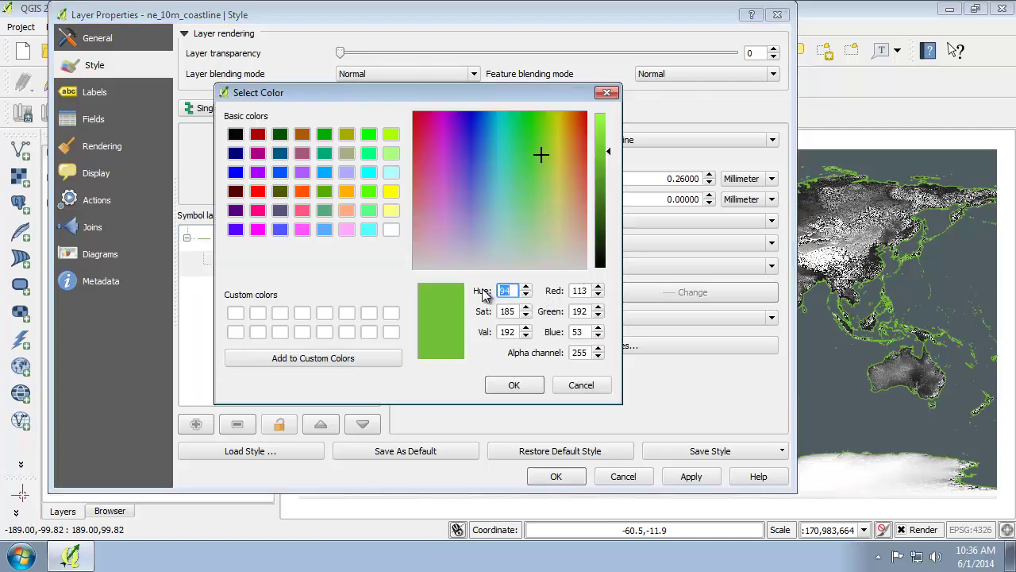
type("195")
key("Tab")
type("42")
key("Tab")
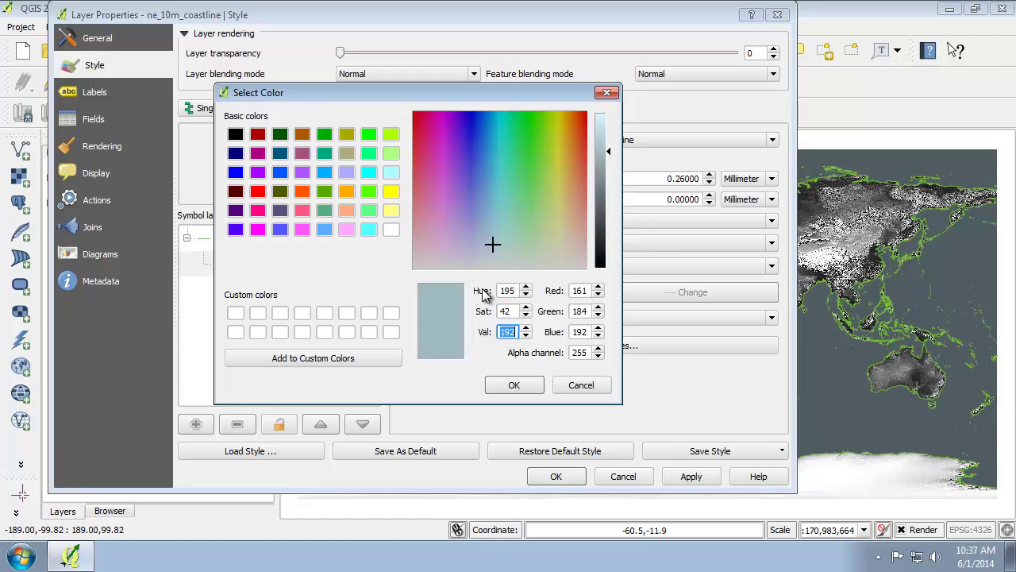
type("97")
left_click(511, 386)
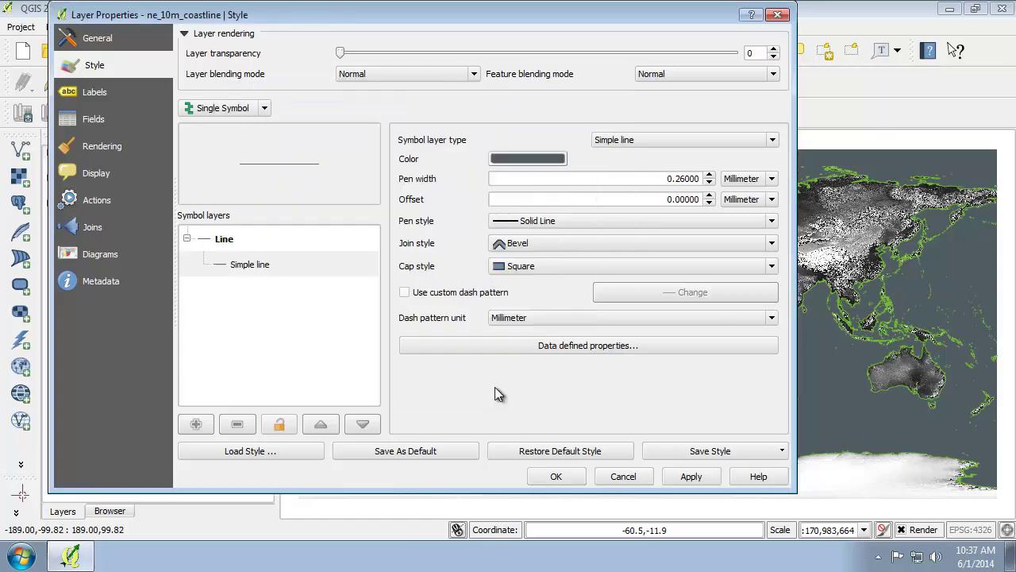
Step: Set the coastline's pen width to 1.25 millimeters and apply the layer's new name and style
left_click_drag(592, 178, 750, 186)
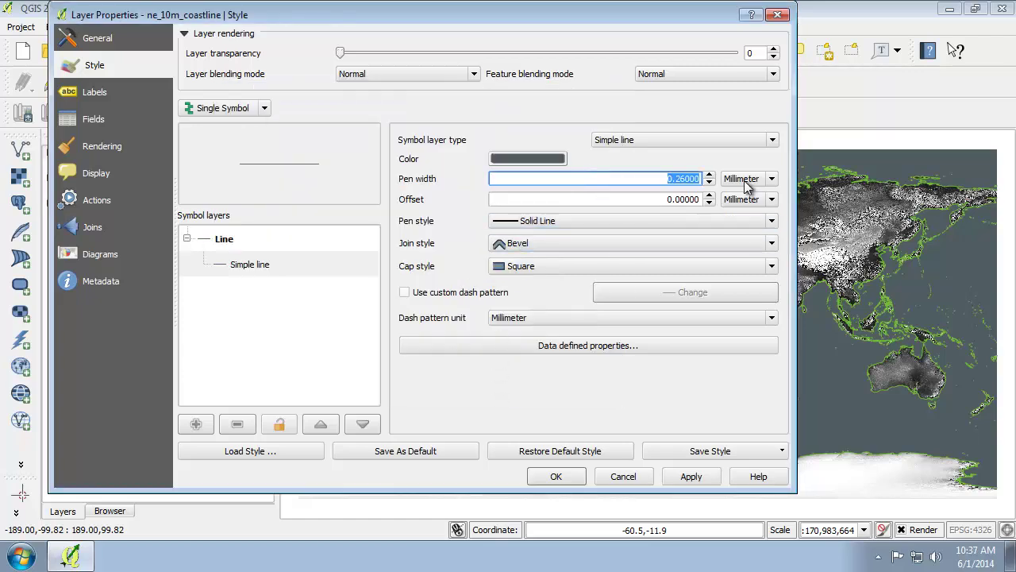
type("1.25")
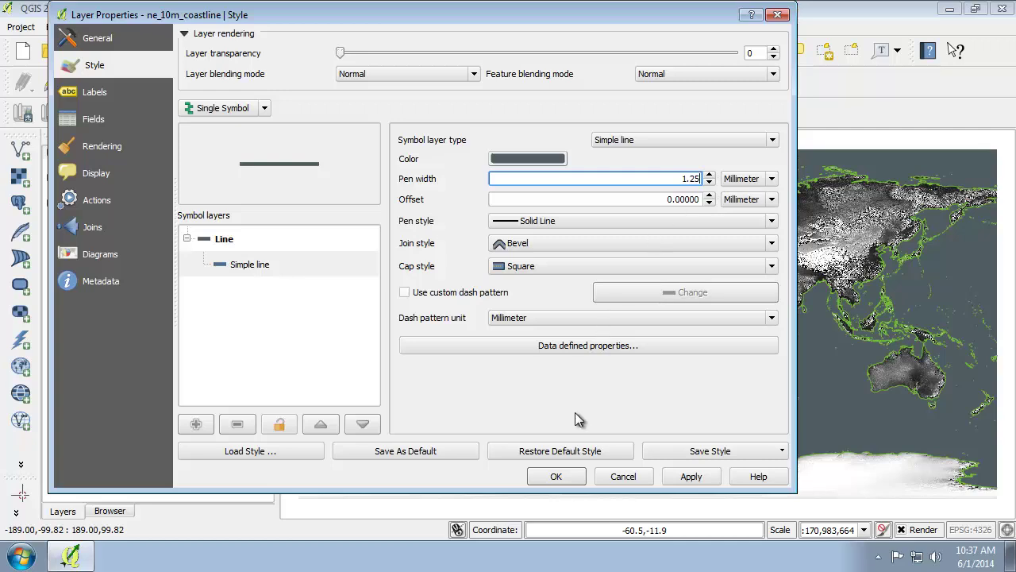
left_click(546, 478)
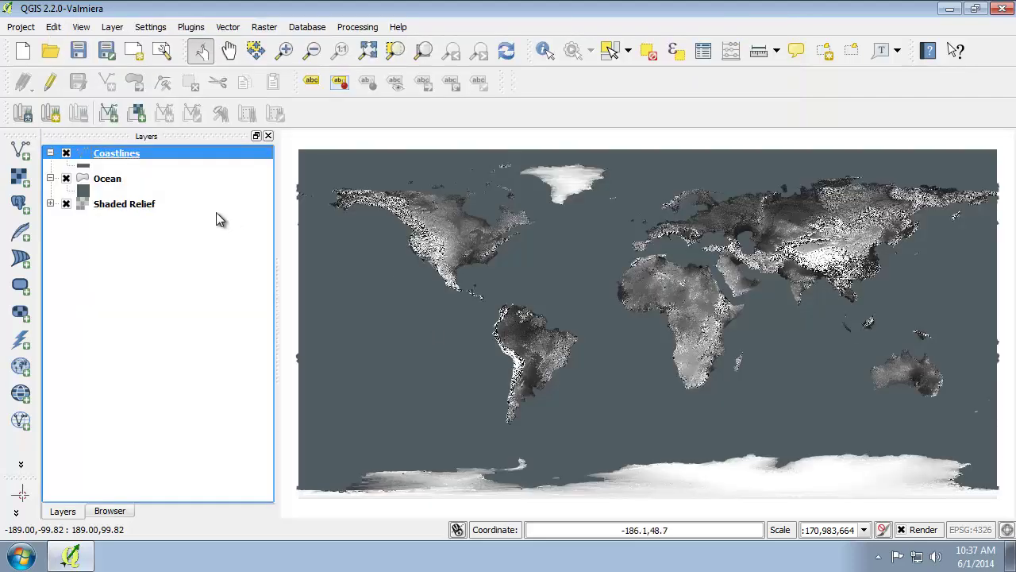
Step: Add the Countries with IDP and Refugee Information.shp shapefile from the Lab 4 GIS Data folder as a vector layer
left_click(30, 153)
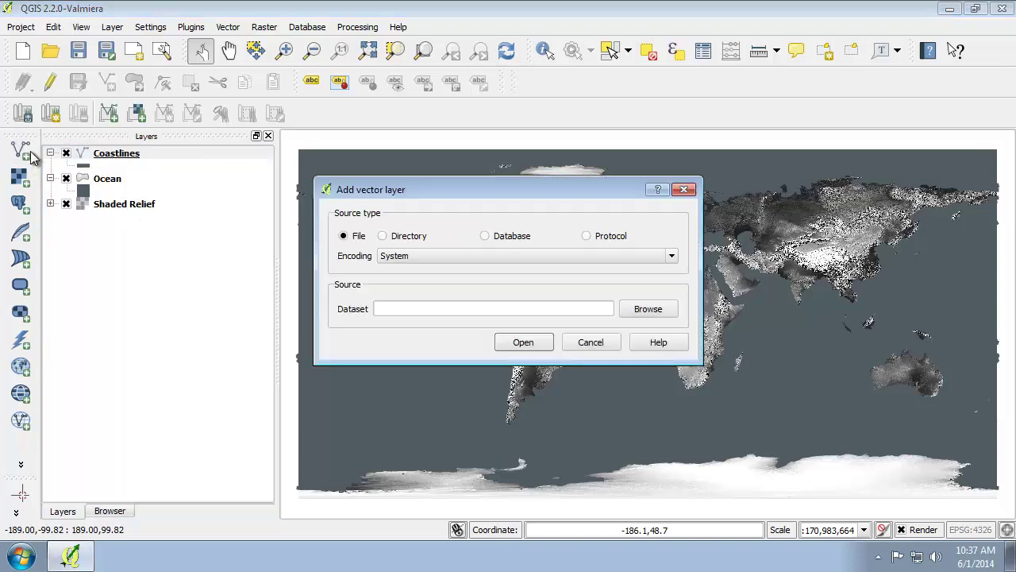
left_click(652, 315)
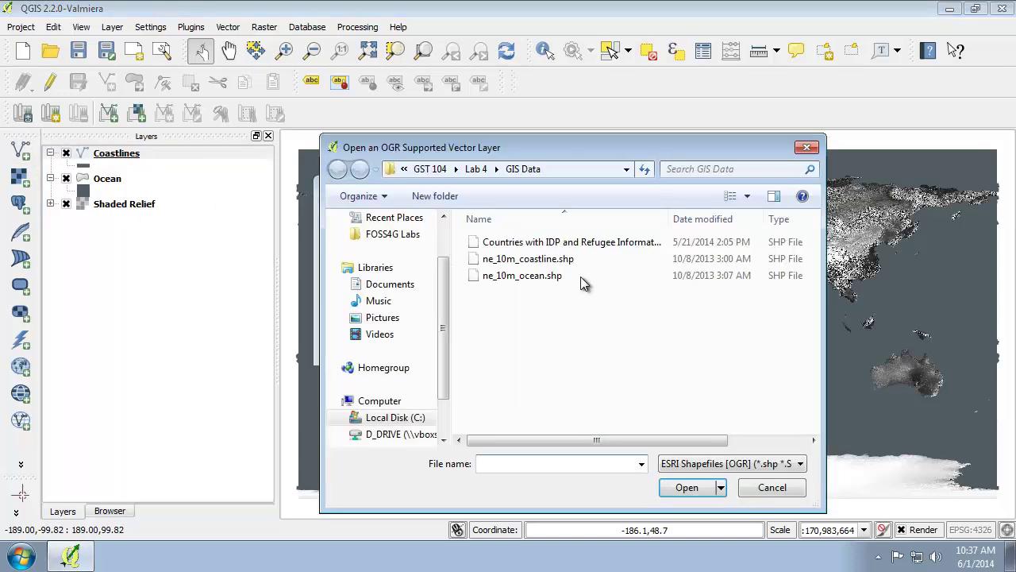
double_click(601, 243)
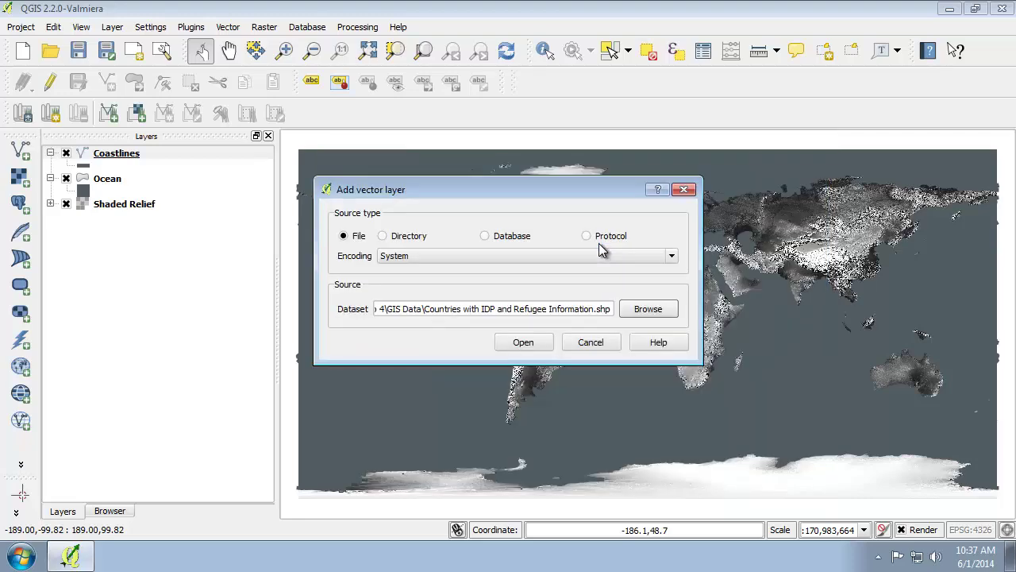
left_click(527, 342)
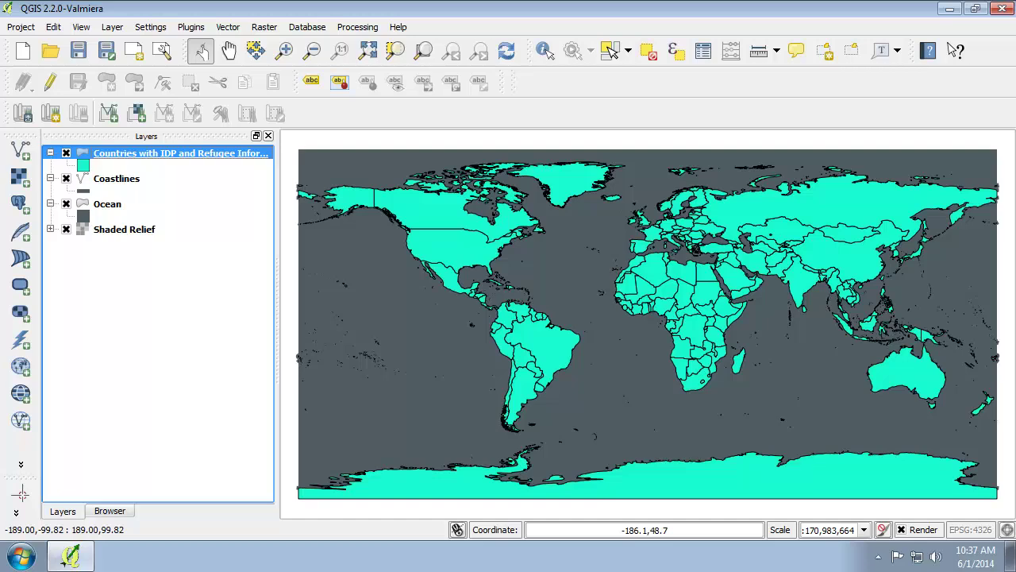
Step: Duplicate the Countries with IDP and Refugee Information layer twice and place one copy, made visible, between Ocean and Shaded Relief
right_click(220, 150)
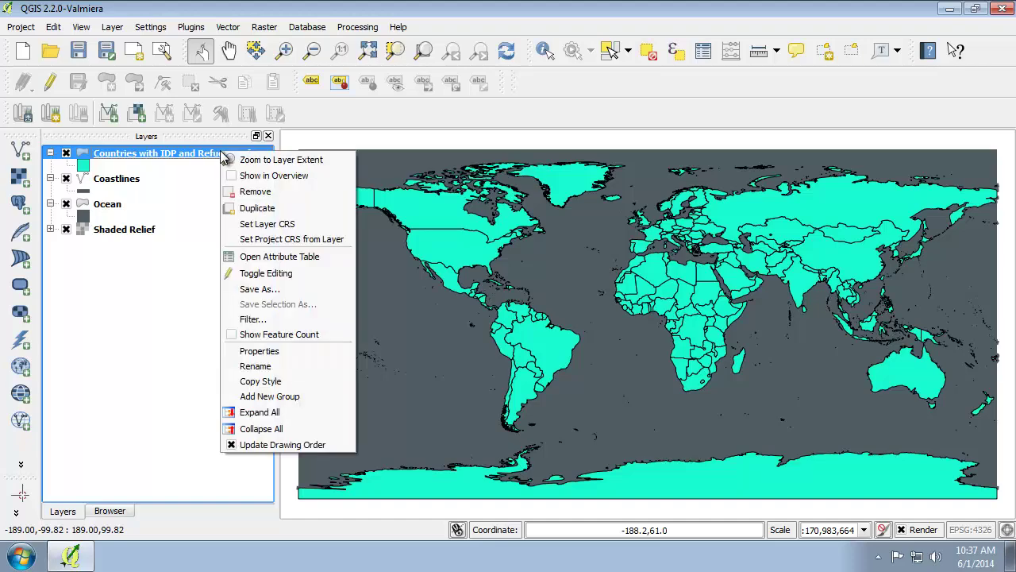
left_click(267, 209)
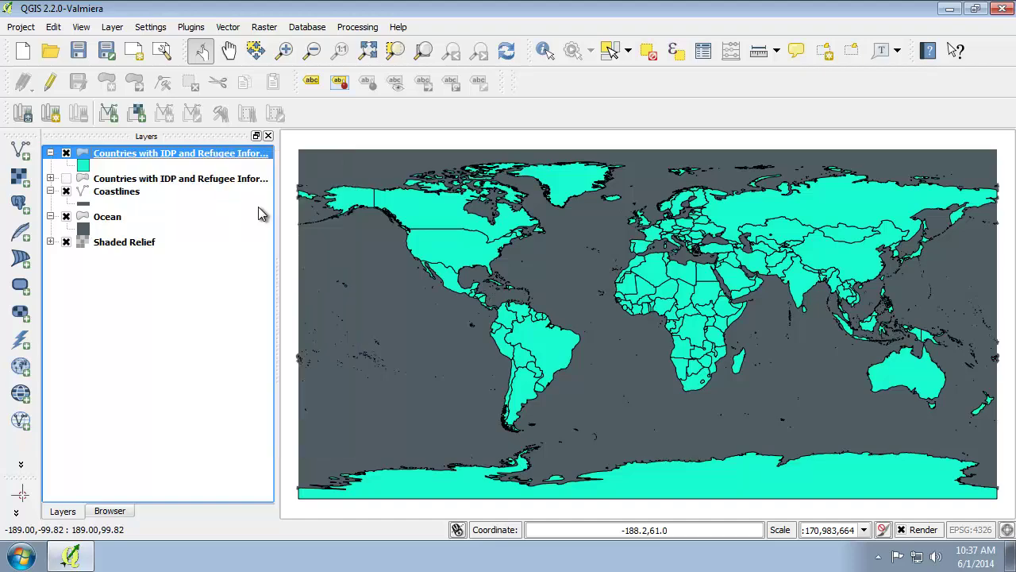
right_click(196, 154)
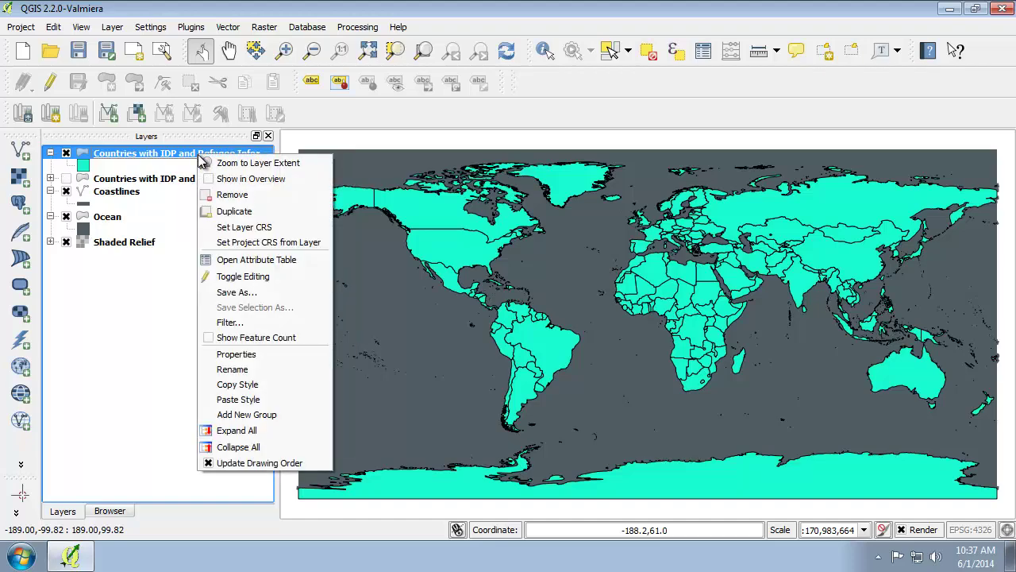
left_click(235, 211)
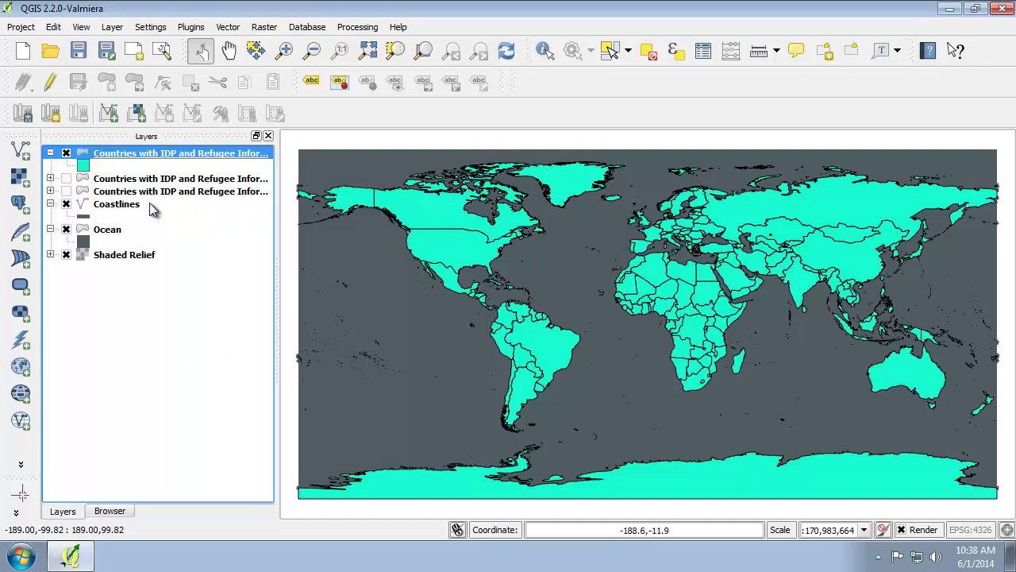
left_click_drag(161, 195, 161, 238)
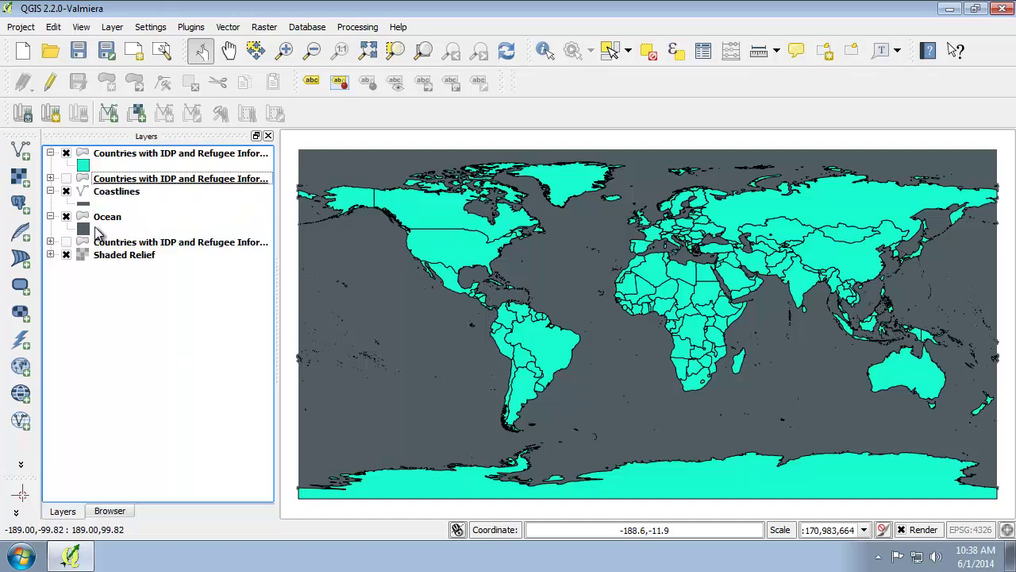
left_click(66, 241)
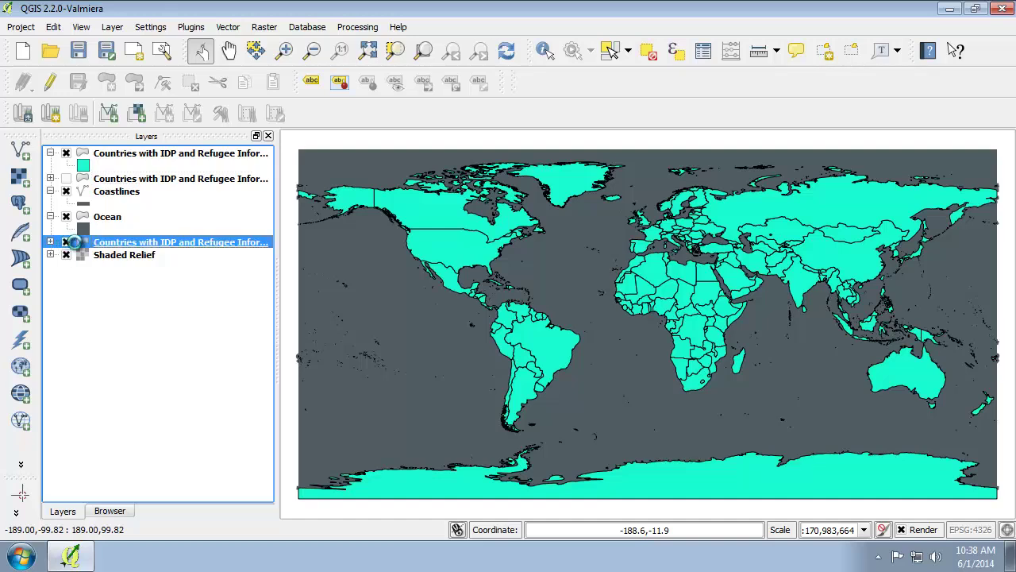
Step: Rename the countries copy below the Ocean layer as Basemap in its layer properties
double_click(133, 248)
left_click(143, 38)
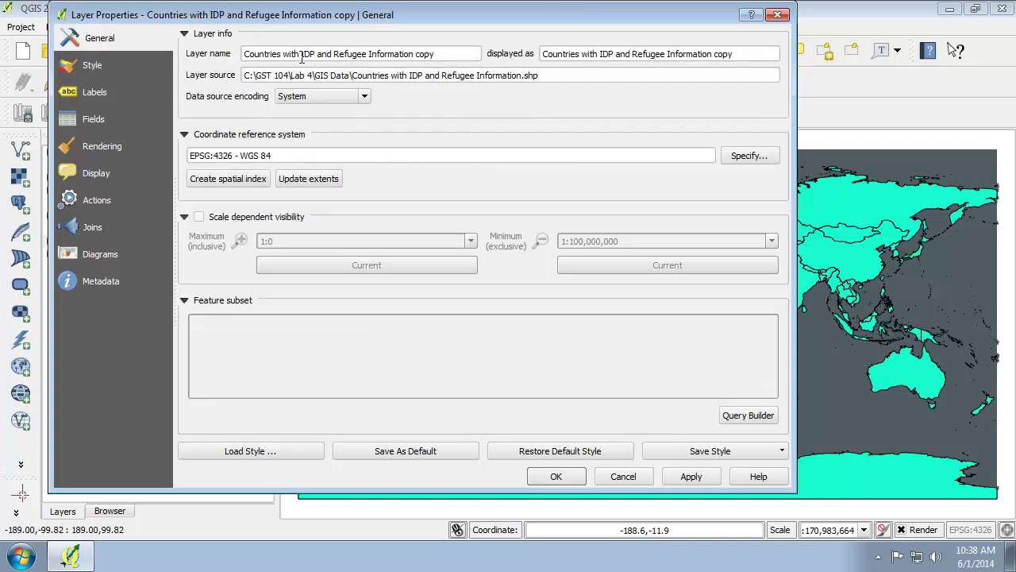
left_click_drag(464, 57, 86, 66)
type("BNase")
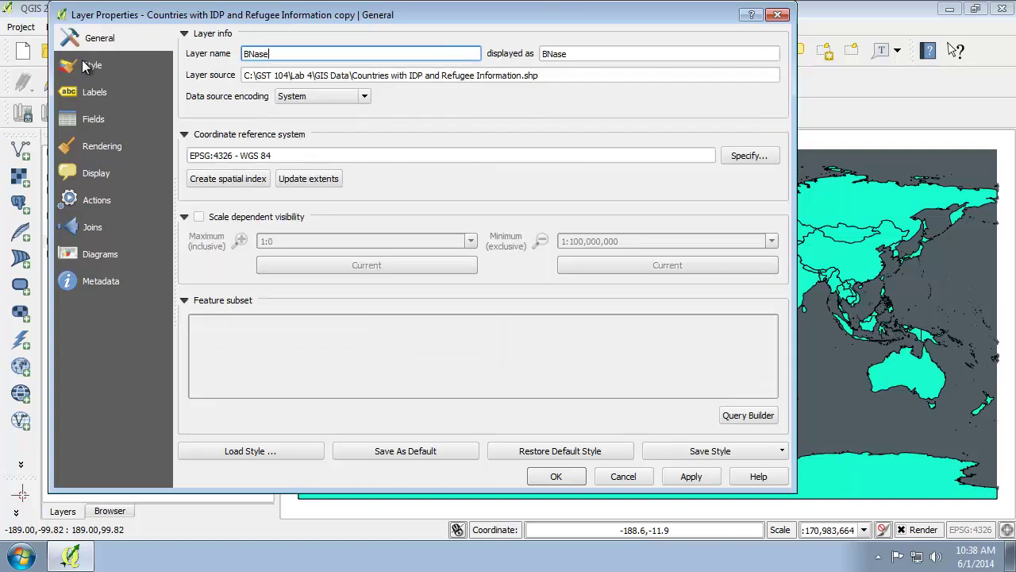
key("BackSpace")
key("BackSpace")
key("BackSpace")
key("BackSpace")
type("asempa")
type("ap")
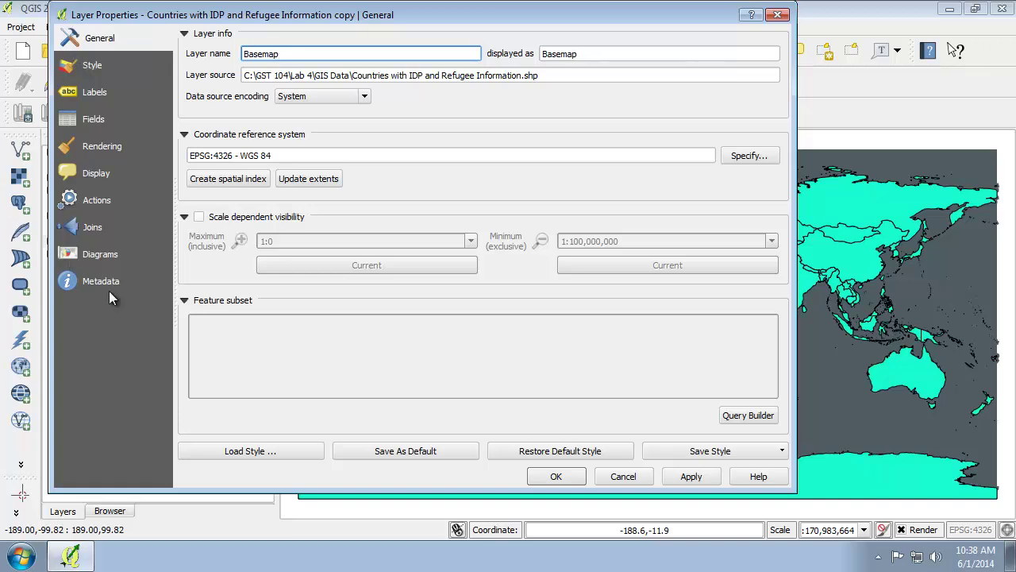
left_click(552, 475)
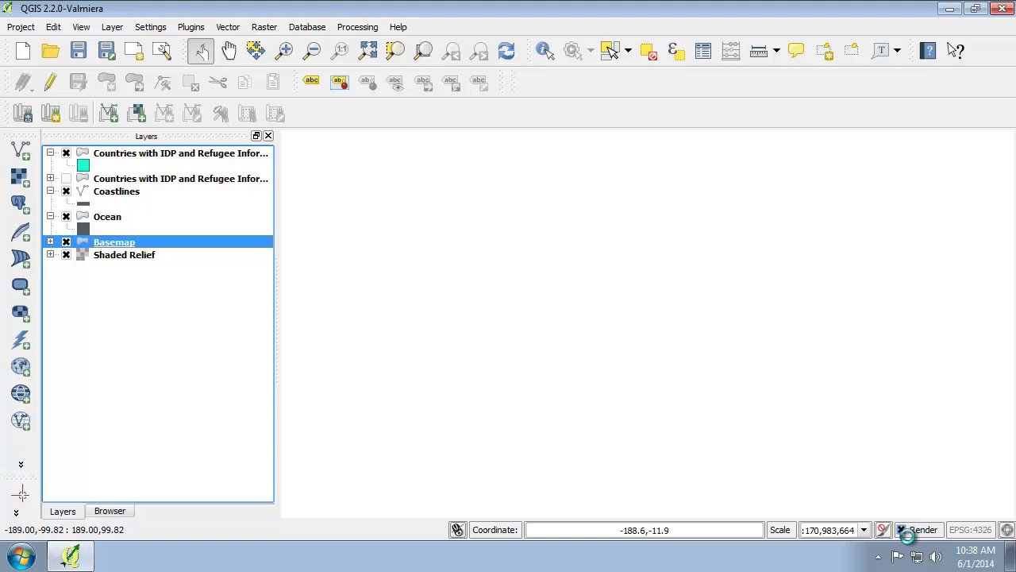
Step: Turn off map rendering and rename the countries copy above Coastlines as Refugees
left_click(903, 529)
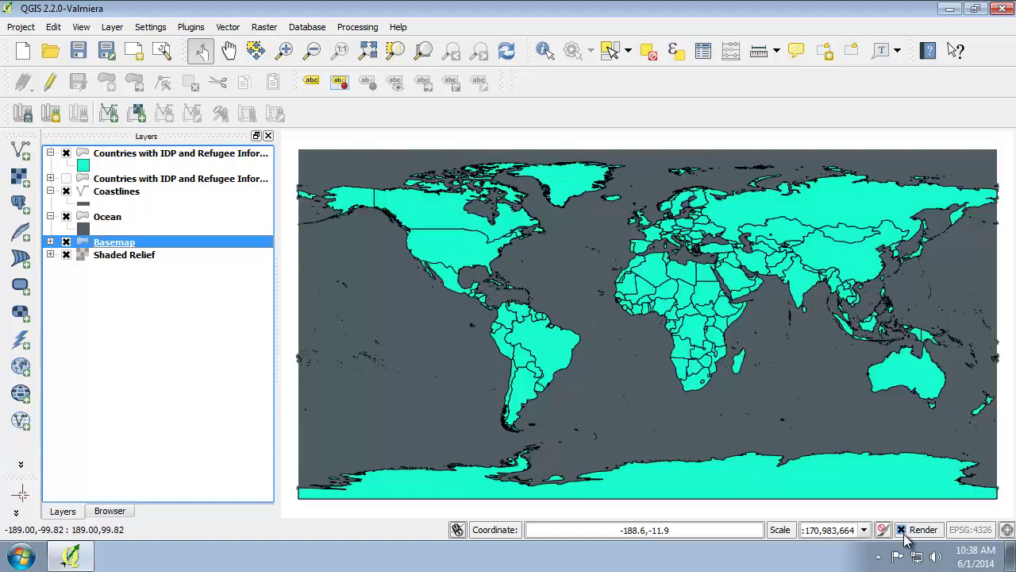
left_click(168, 185)
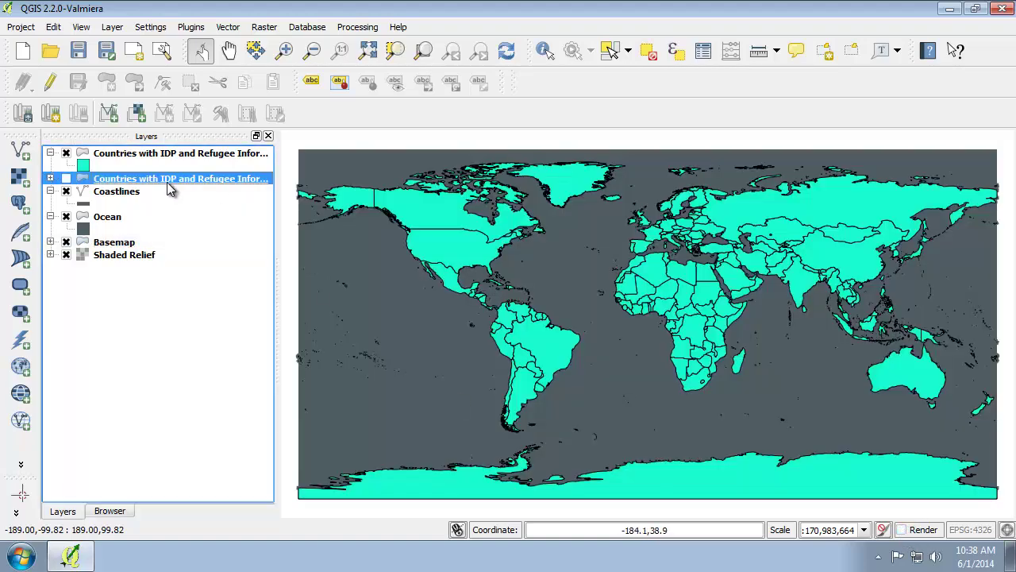
double_click(168, 184)
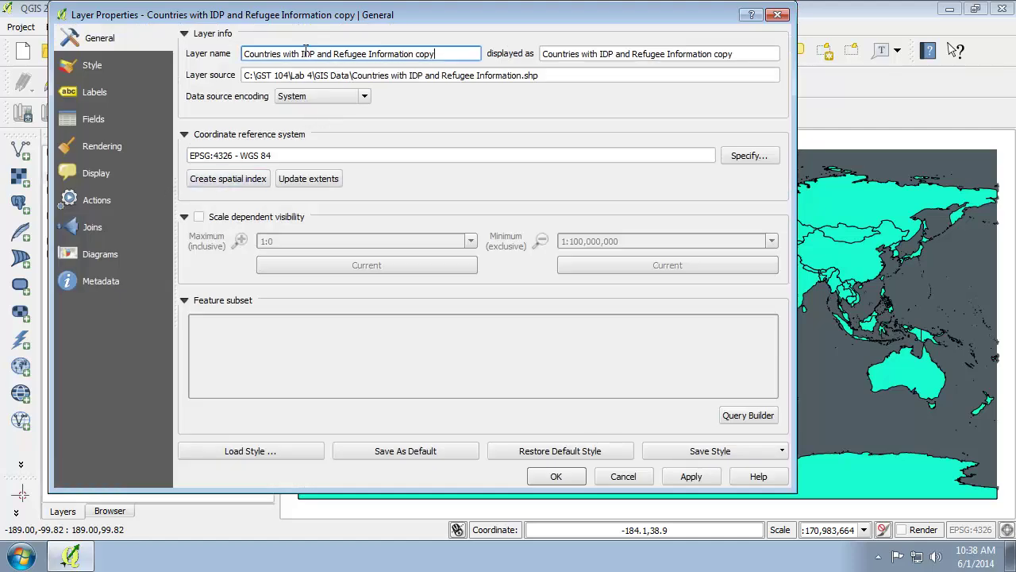
triple_click(306, 53)
type("Refugees")
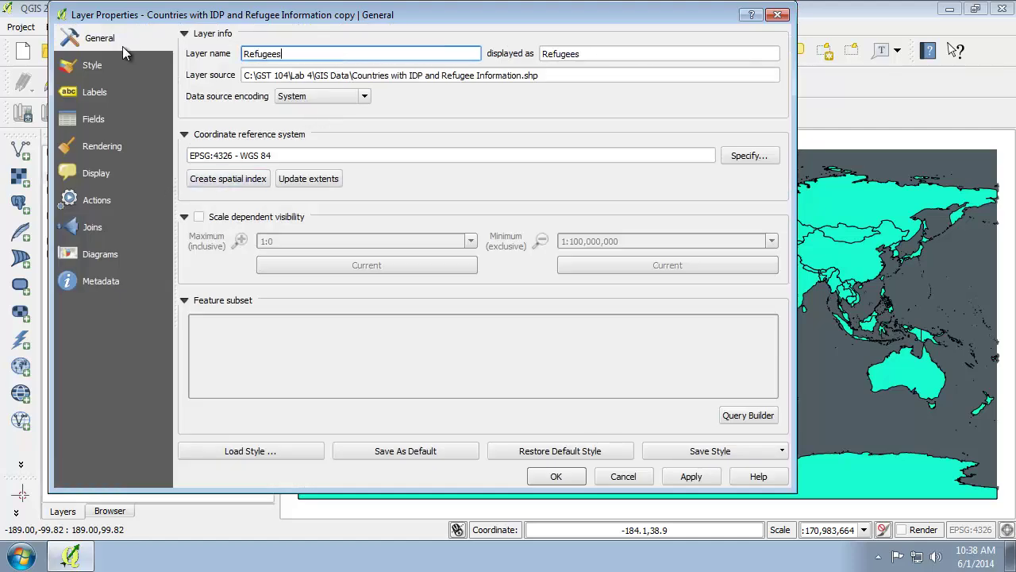
left_click(554, 477)
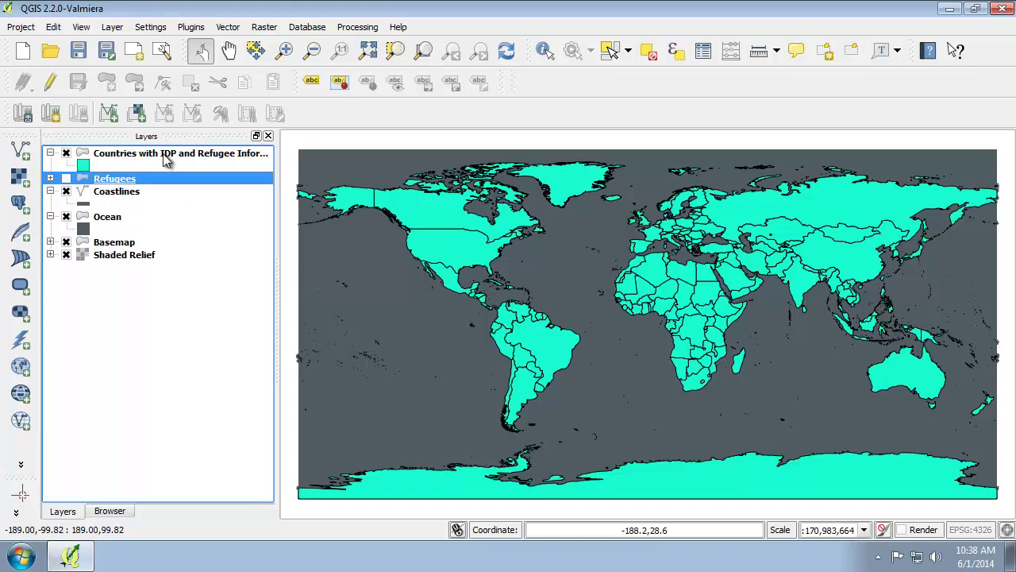
Step: Rename the original countries layer as IDPs and move the Refugees layer above it
double_click(163, 155)
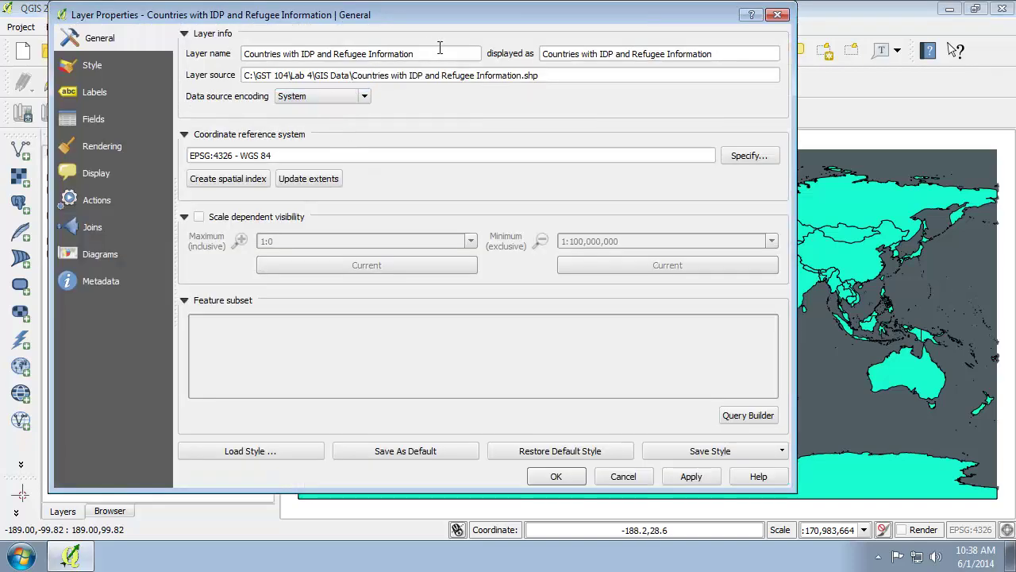
left_click(439, 49)
key("ctrl+a")
type("IDP")
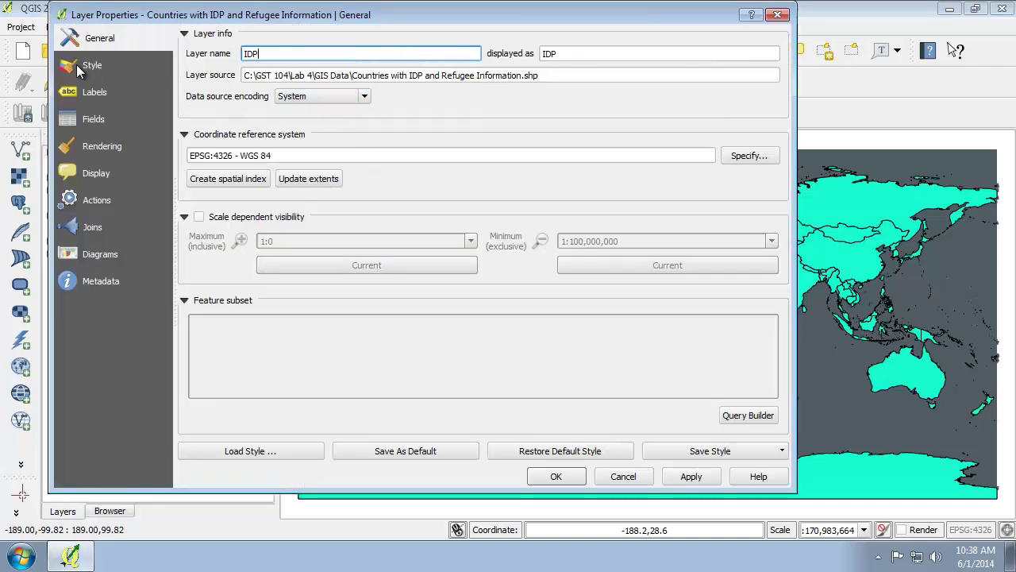
type("s")
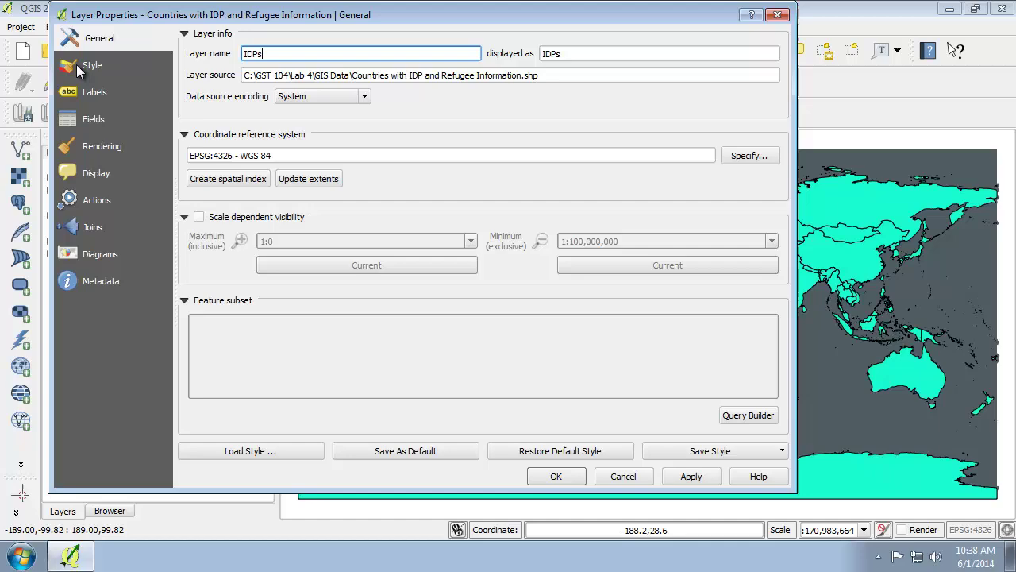
left_click(551, 477)
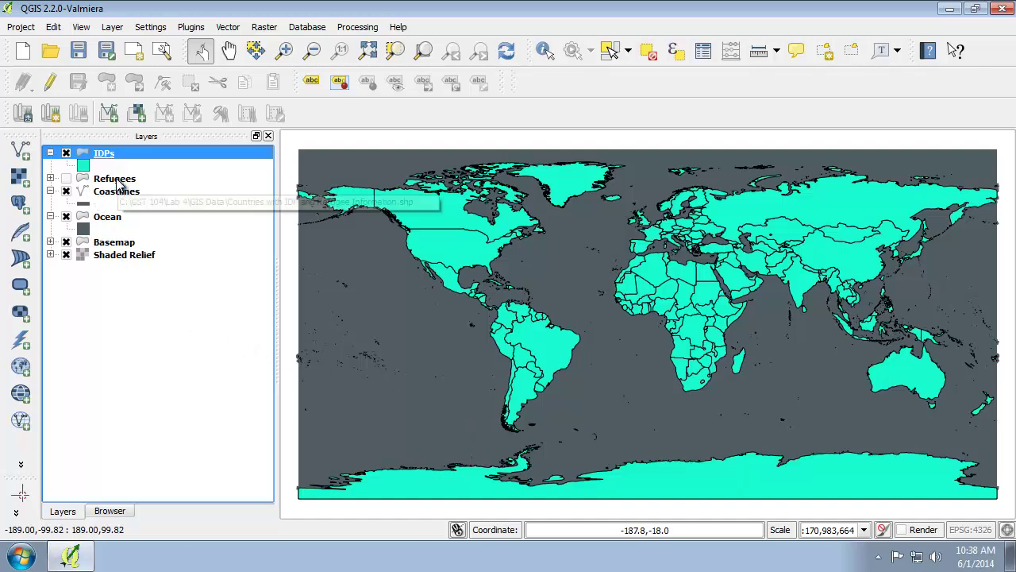
left_click_drag(112, 179, 117, 156)
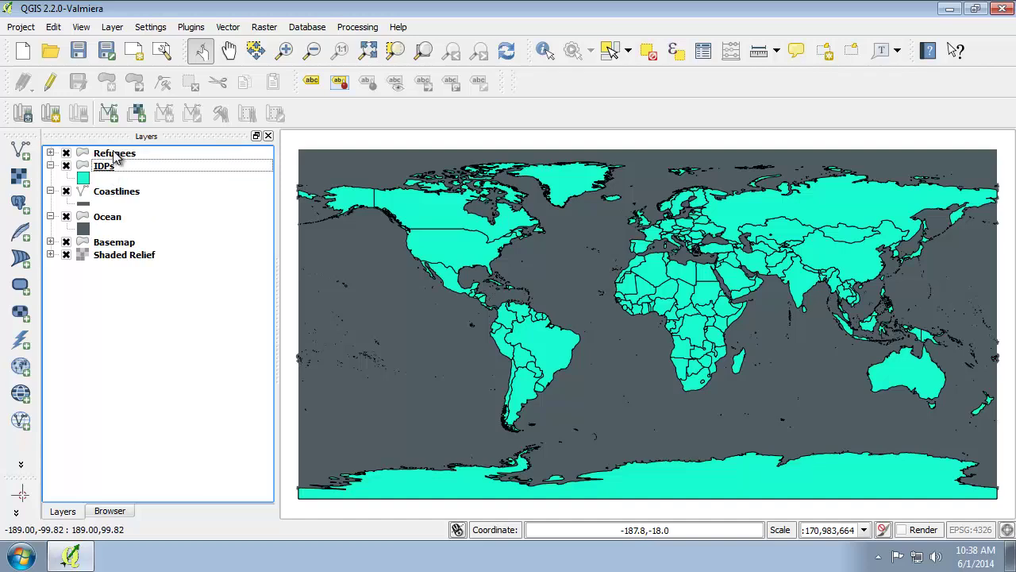
Step: Hide the Refugees and IDPs layers and turn map rendering back on
left_click(66, 152)
left_click(66, 166)
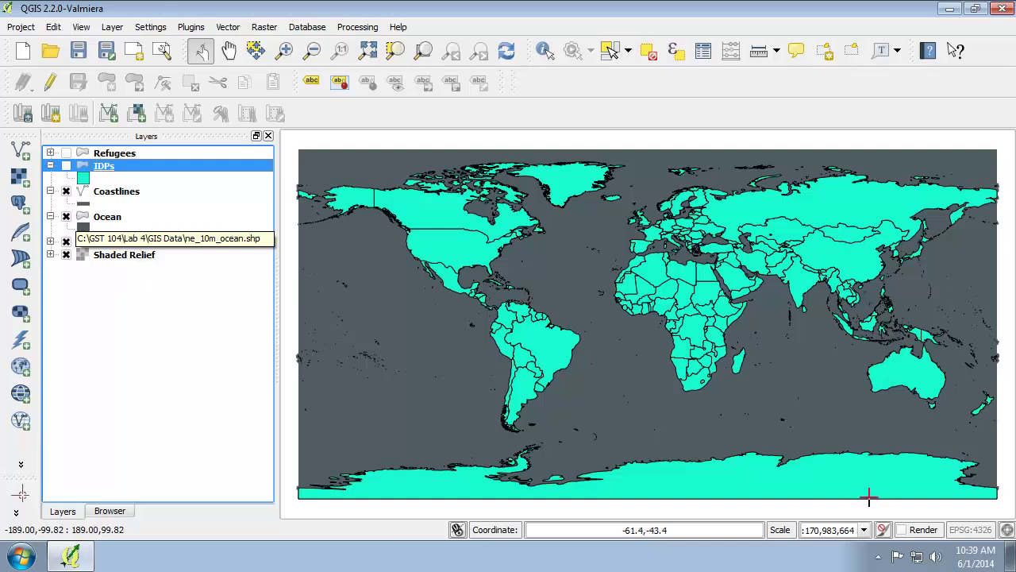
left_click(901, 530)
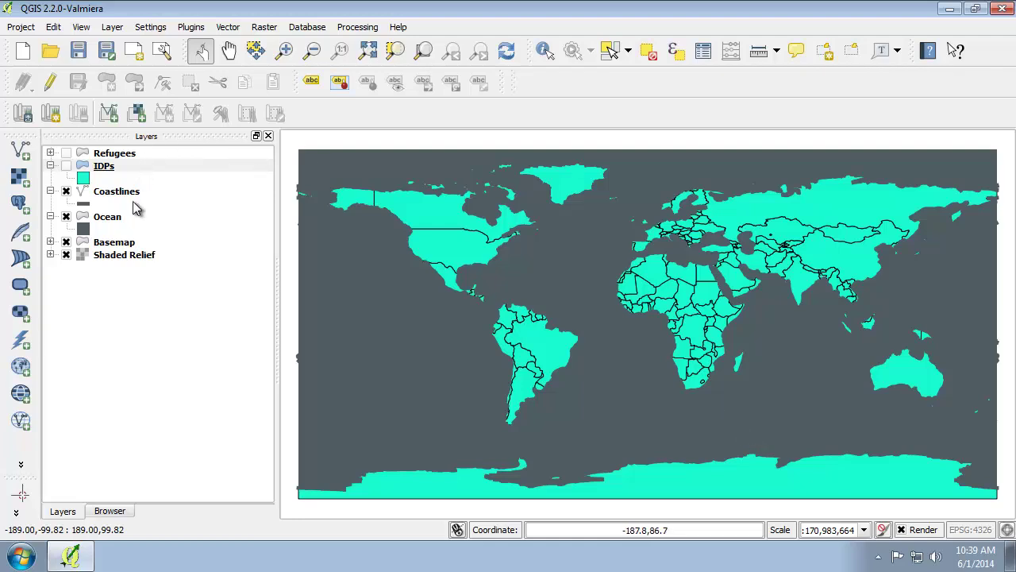
Step: Set the Basemap layer's transparency to 20 in its style properties and apply it
right_click(115, 242)
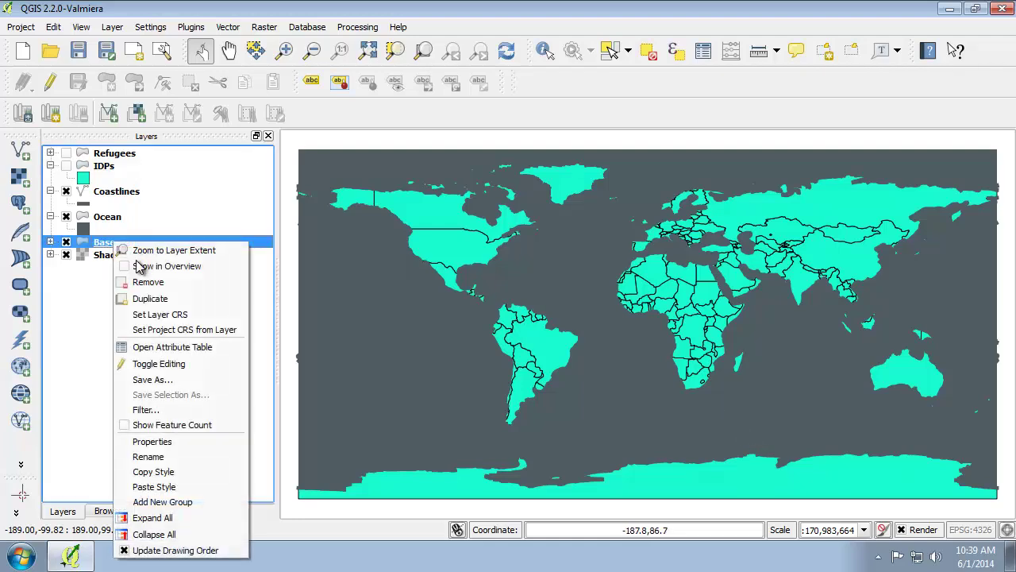
left_click(203, 439)
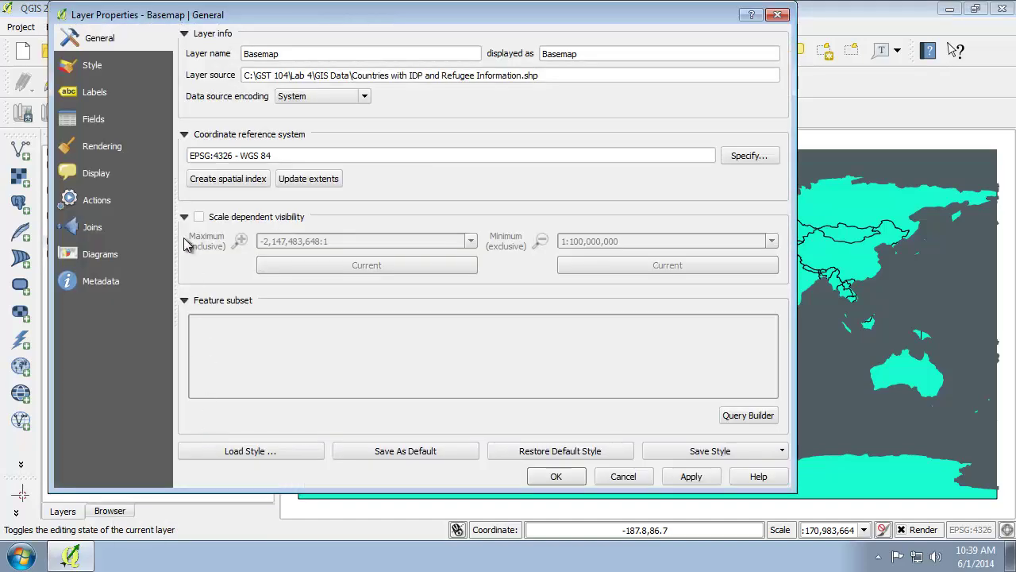
left_click(117, 68)
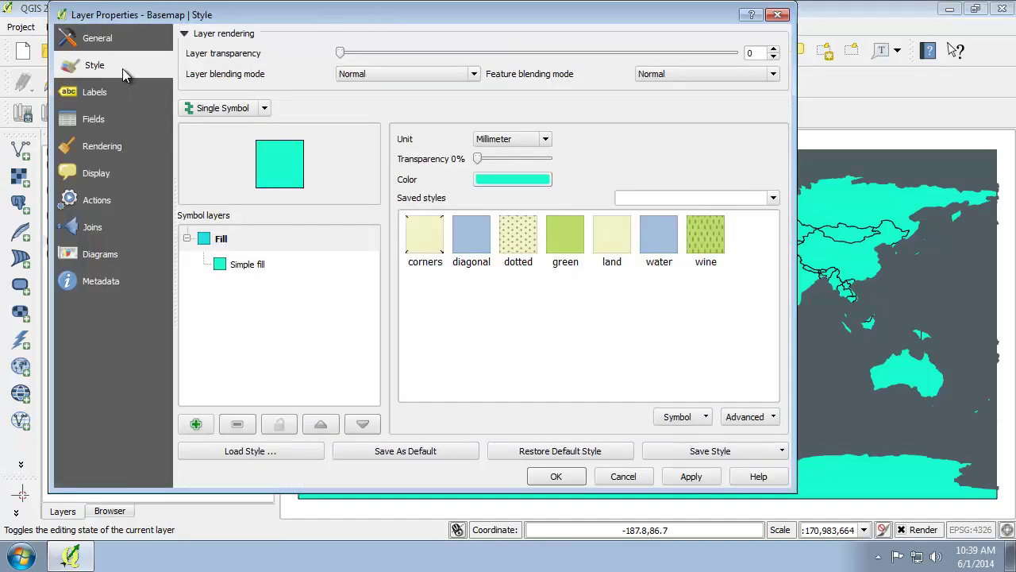
double_click(753, 53)
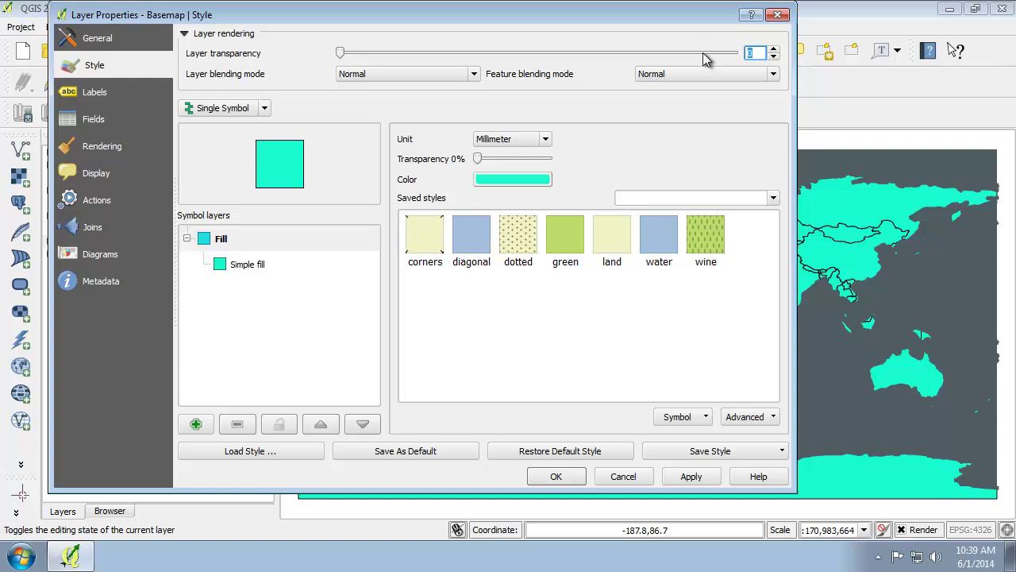
type("20")
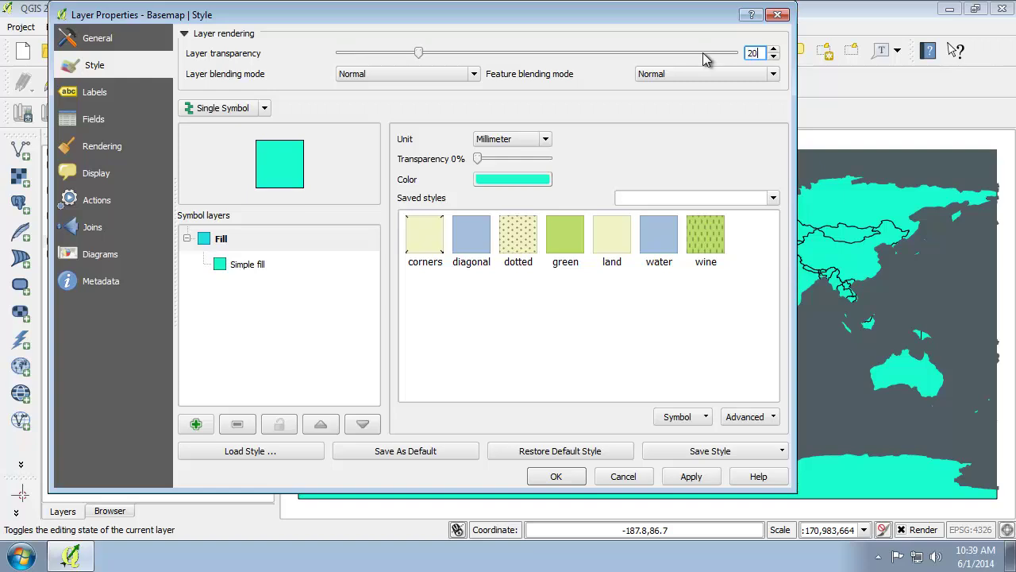
left_click(691, 477)
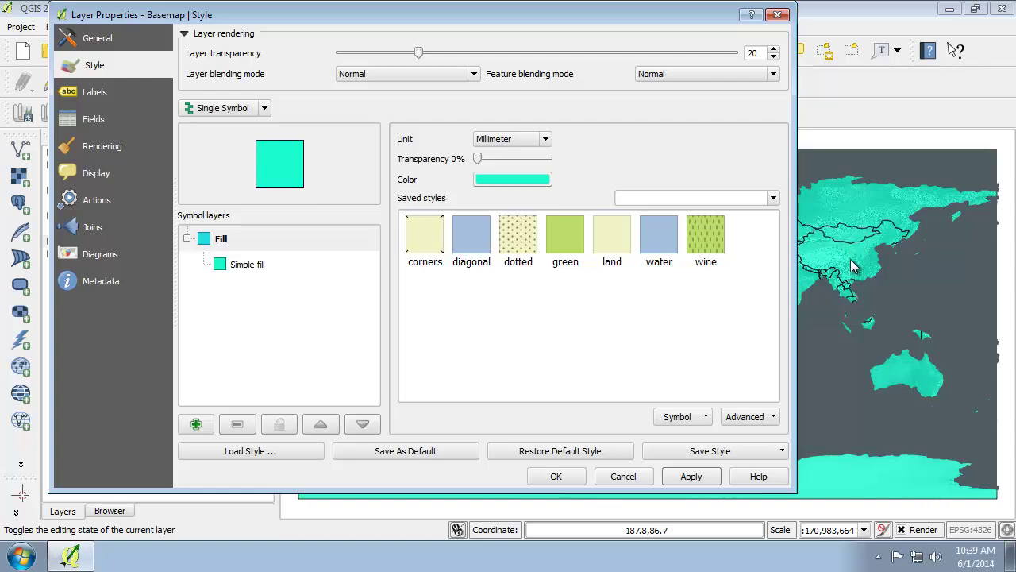
Step: Set the Basemap simple fill's fill color to hue 60, saturation 23, value 107
left_click(263, 266)
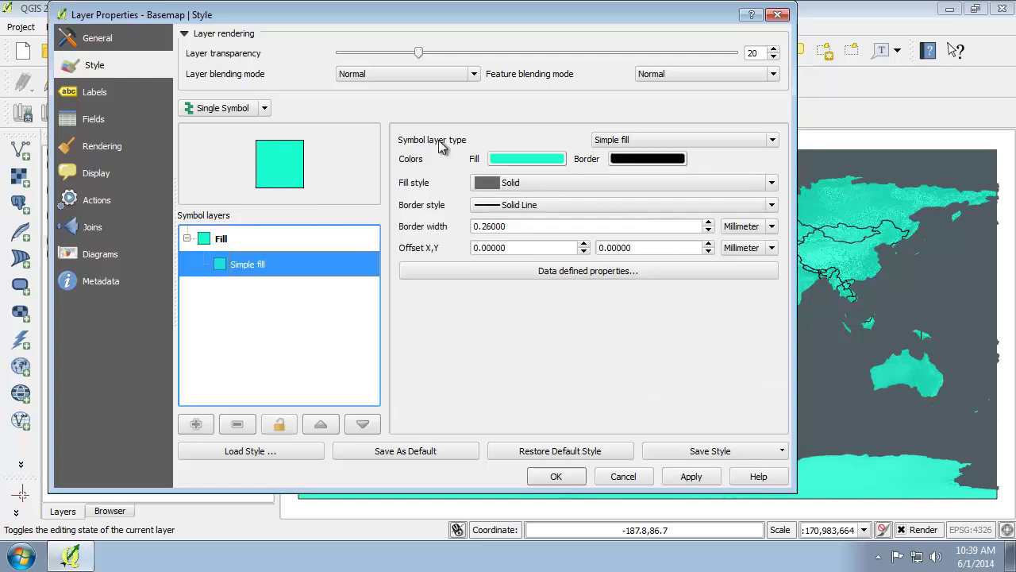
left_click(522, 158)
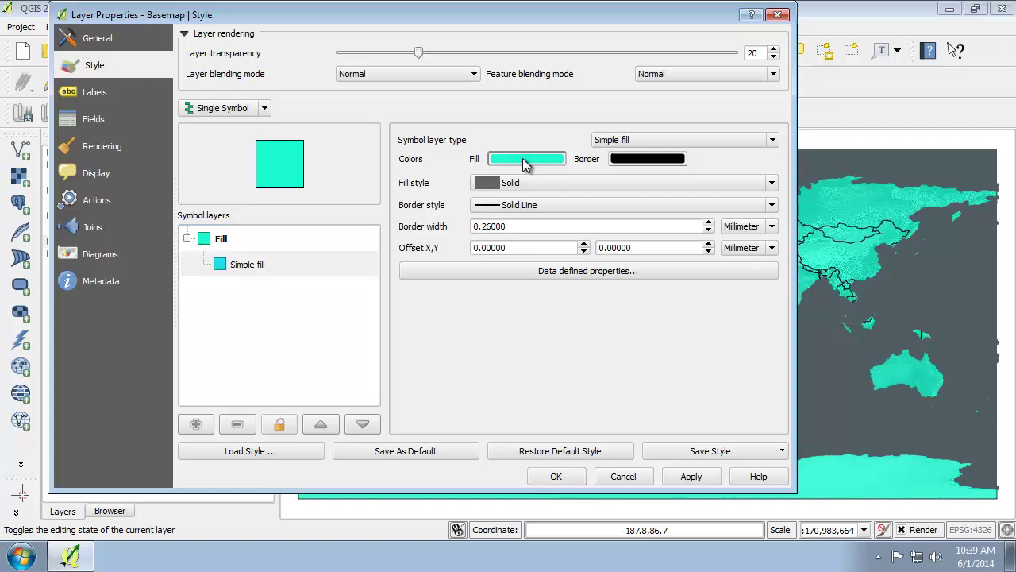
left_click_drag(516, 290, 473, 293)
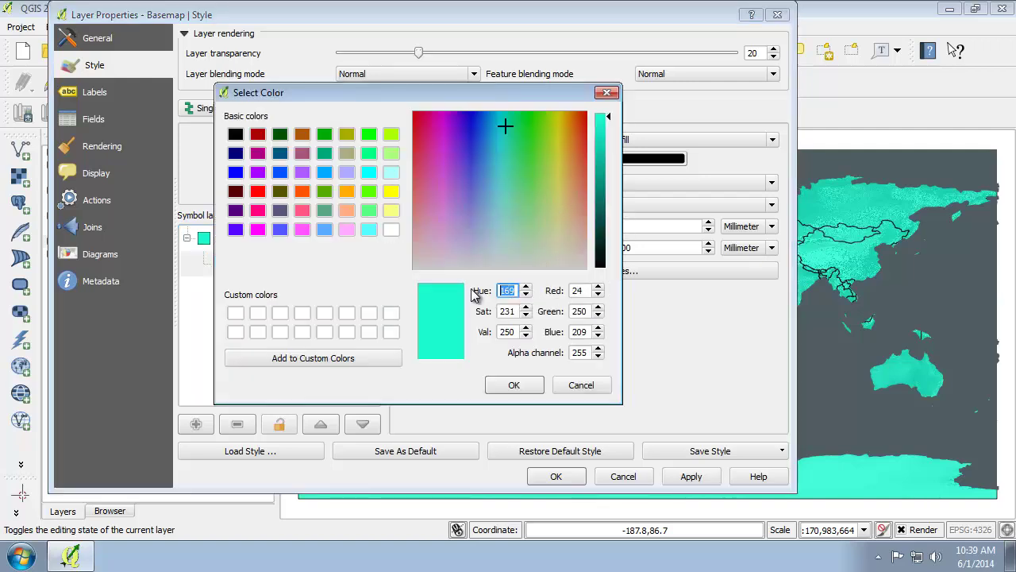
type("60")
key("Tab")
type("23")
key("Tab")
type("107")
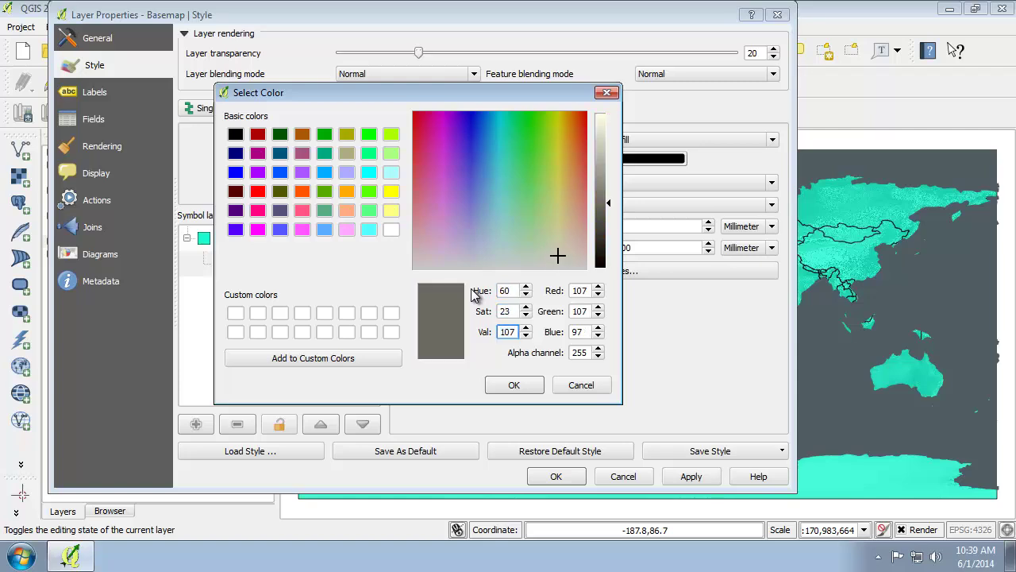
key("Return")
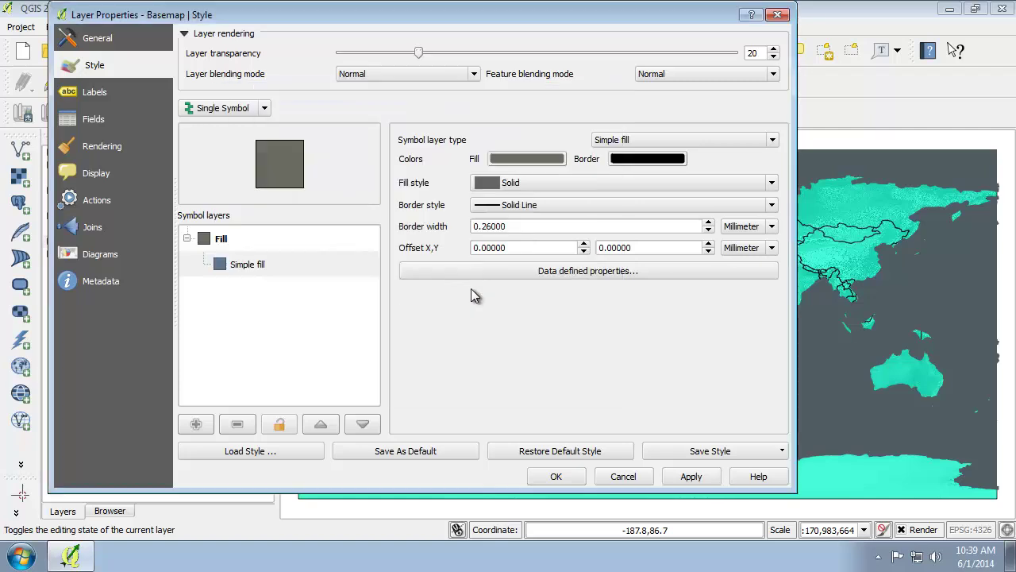
Step: Give the Basemap simple fill a border color of hue 0, saturation 0, value 60 and a border width of 1.25 mm
left_click(627, 160)
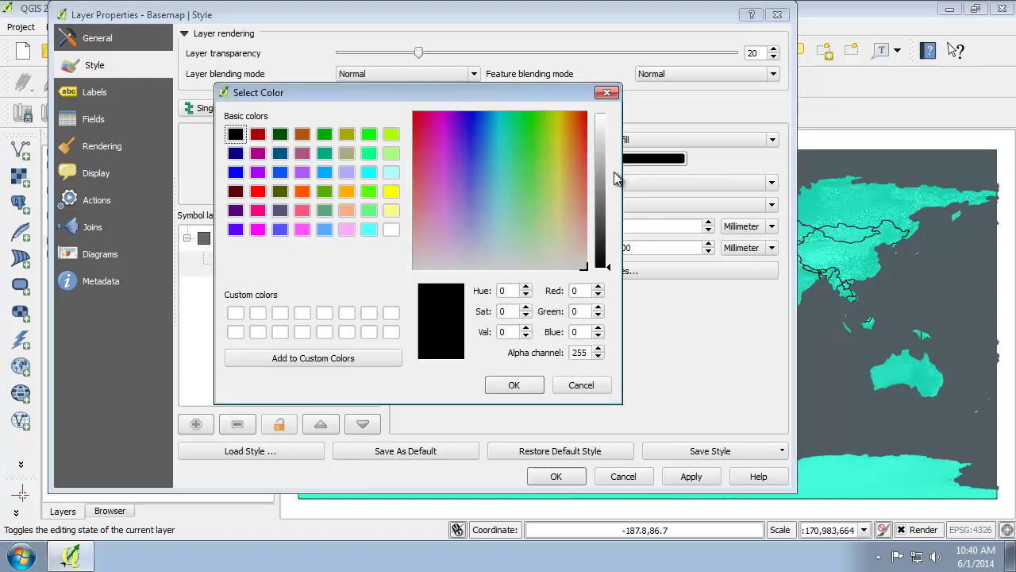
double_click(515, 290)
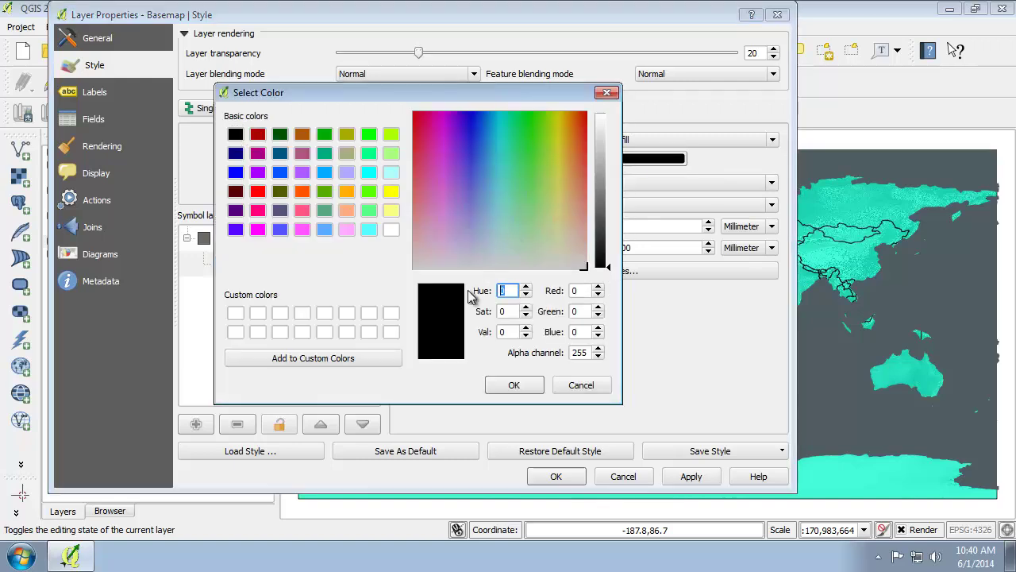
key("Tab")
key("Tab")
type("60")
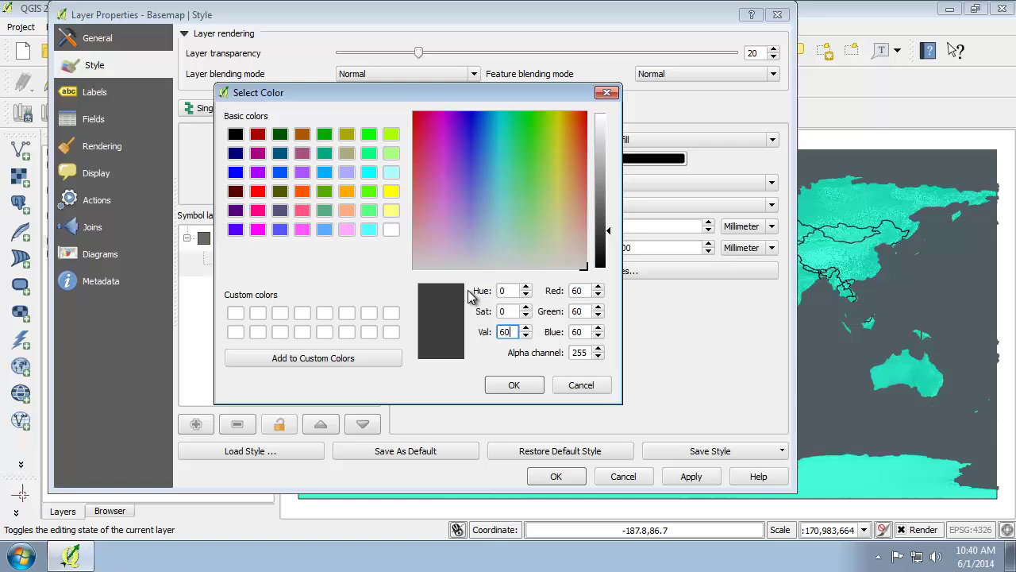
left_click(512, 385)
left_click_drag(528, 225, 376, 242)
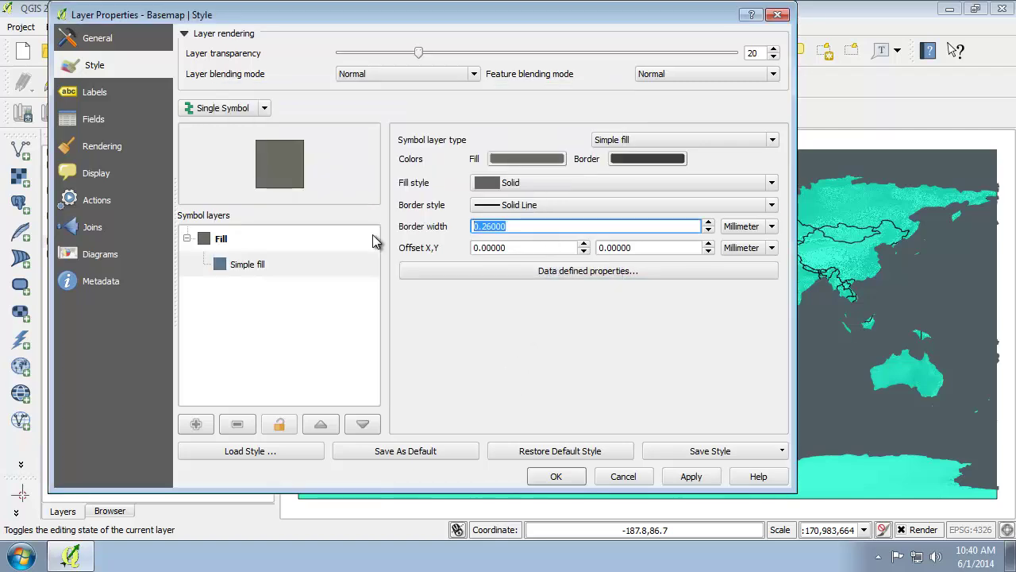
type("1.25")
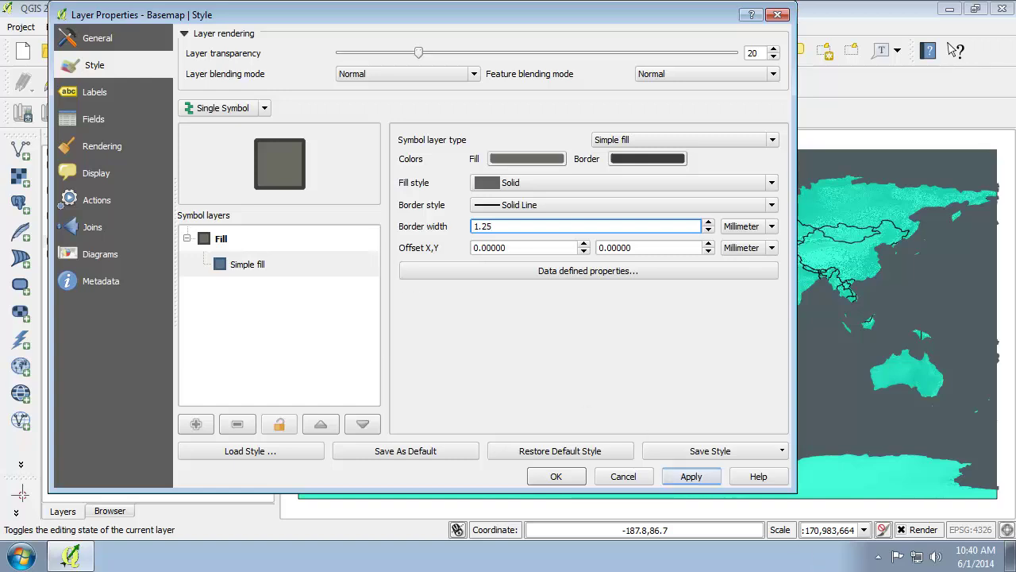
left_click(520, 357)
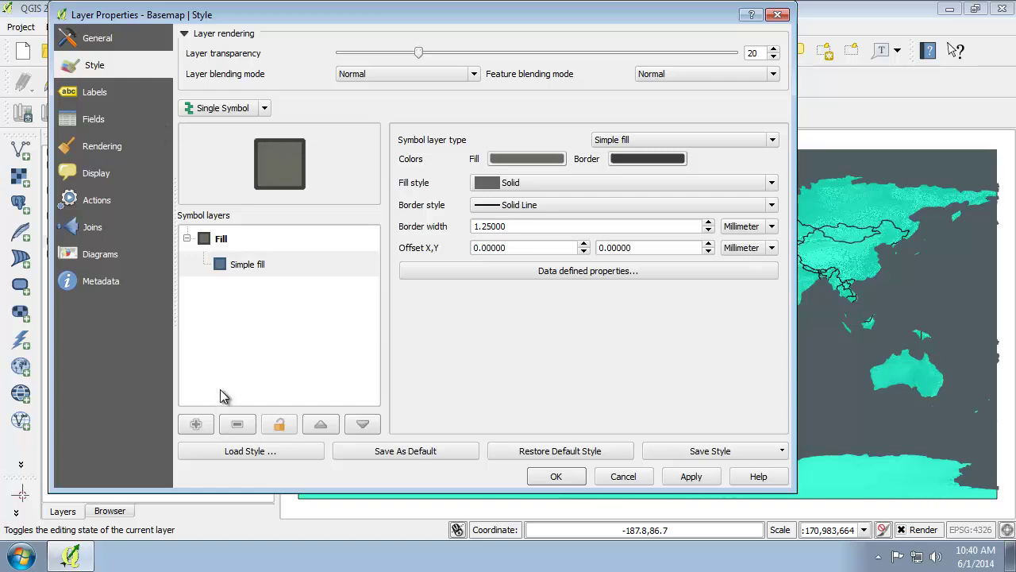
Step: Add a second simple fill symbol layer to the Basemap fill and keep it above the original one
left_click(235, 270)
left_click(235, 245)
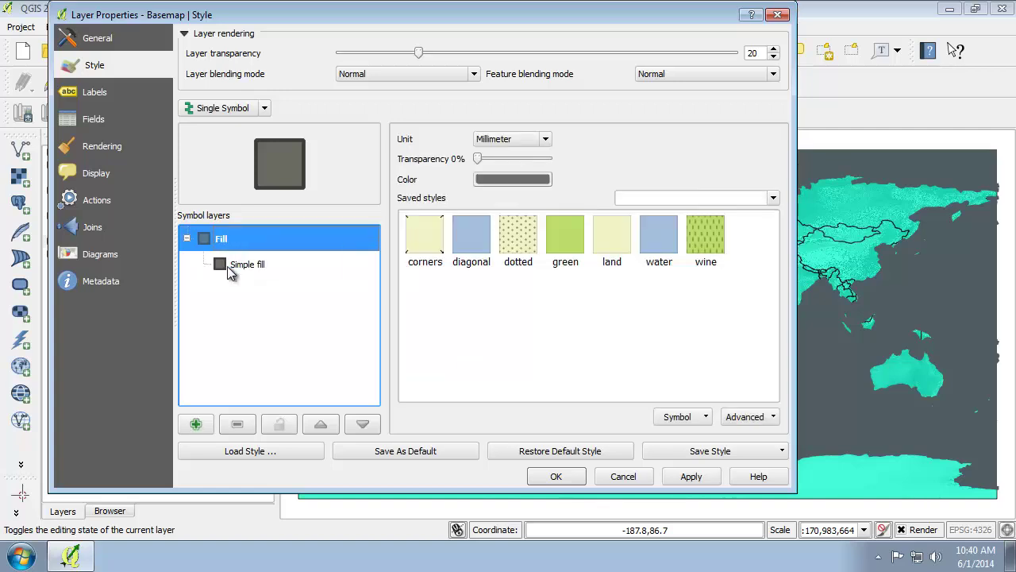
left_click(202, 428)
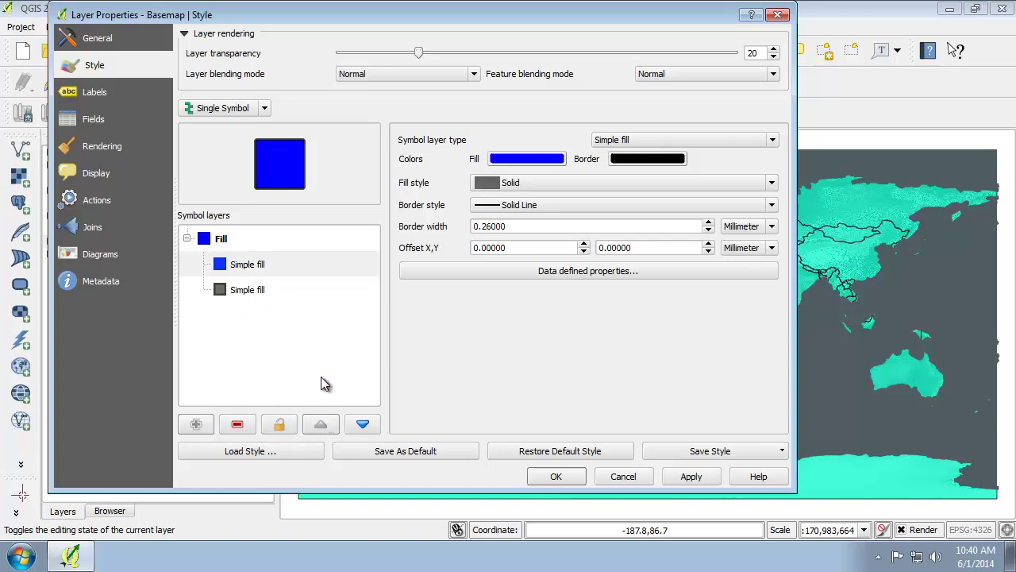
left_click(363, 424)
left_click(321, 424)
Step: Set the new simple fill's fill color to hue 0, saturation 0, value 193
left_click(520, 160)
type("0")
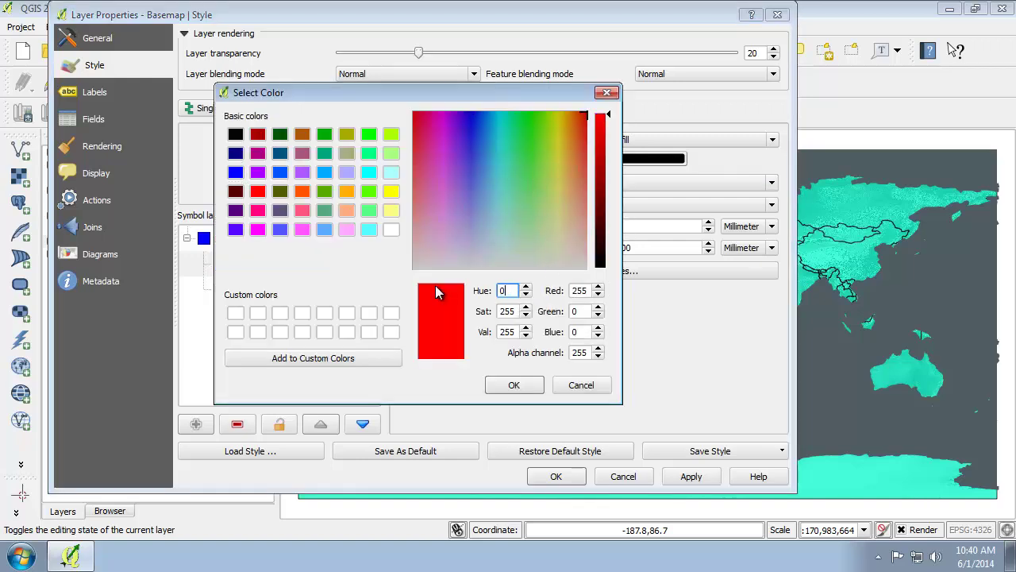
key("Tab")
type("0")
key("Tab")
type("193")
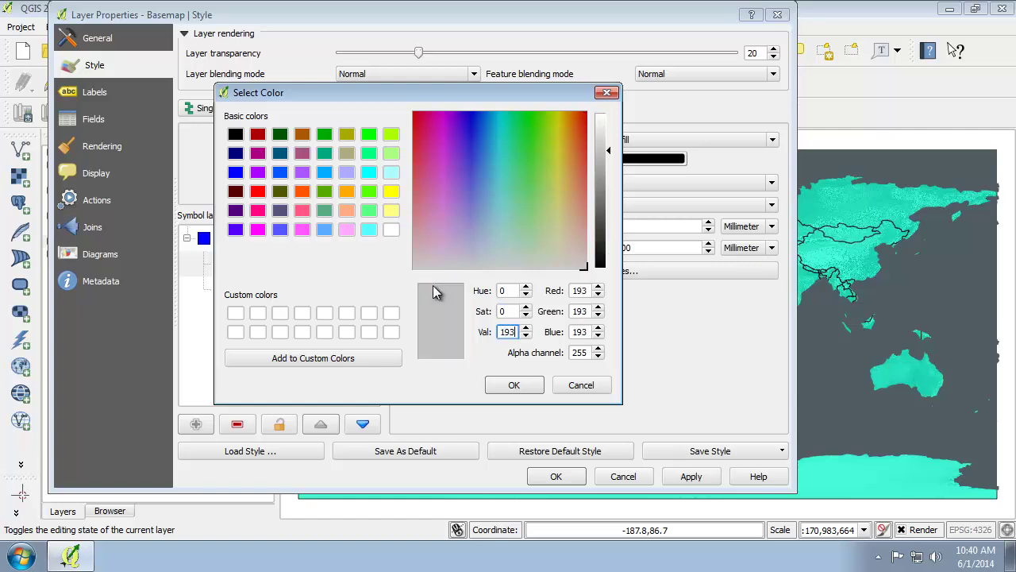
left_click(514, 385)
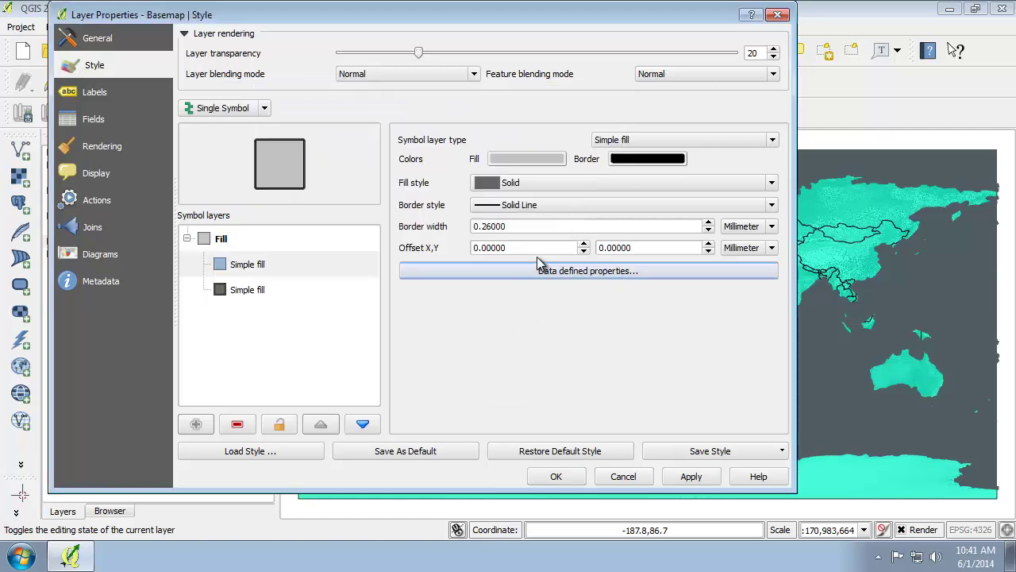
Step: Set the upper simple fill's border width to 0.75 mm and its fill style to No Brush
double_click(540, 228)
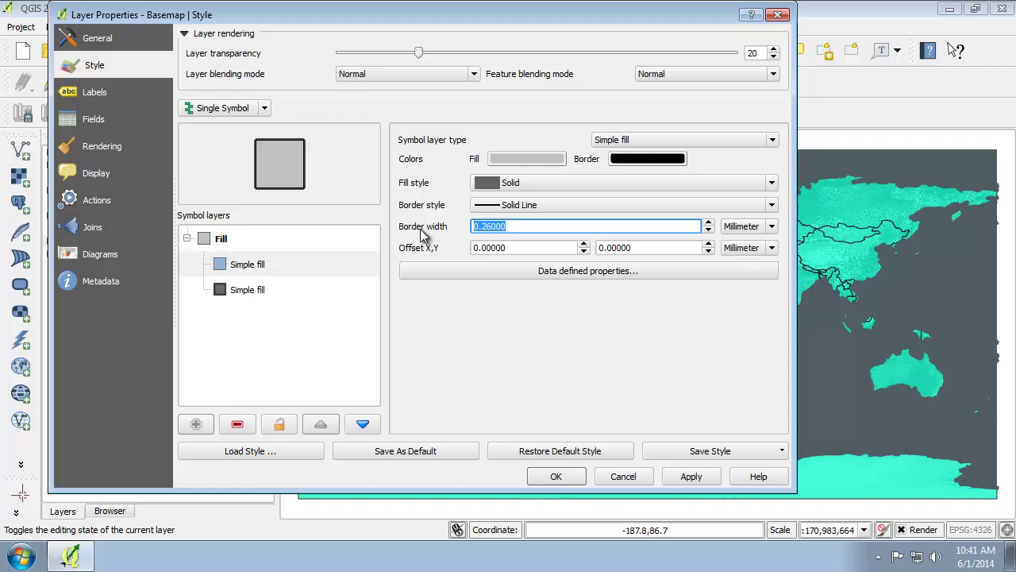
type("0.75")
left_click(542, 182)
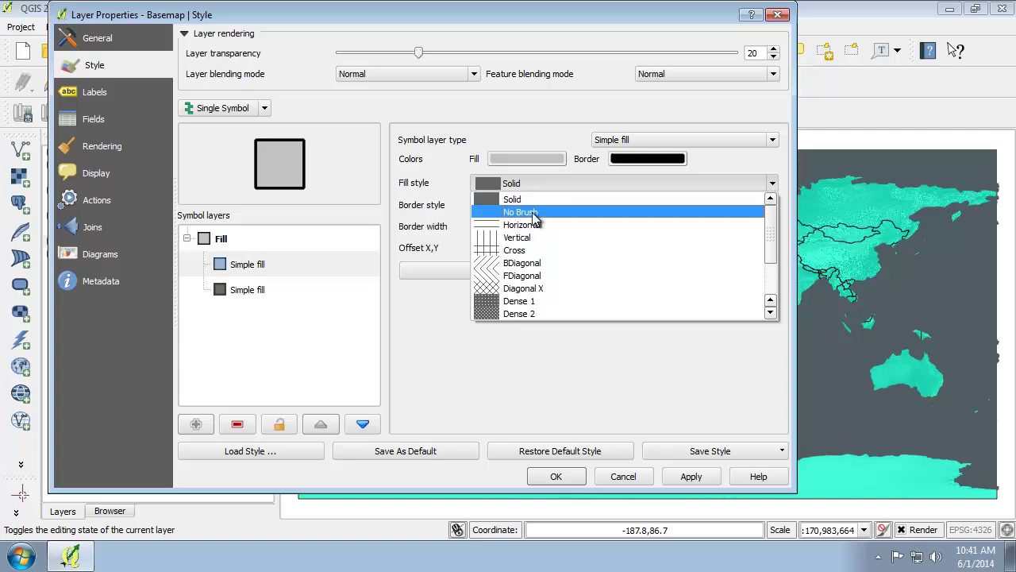
left_click(533, 212)
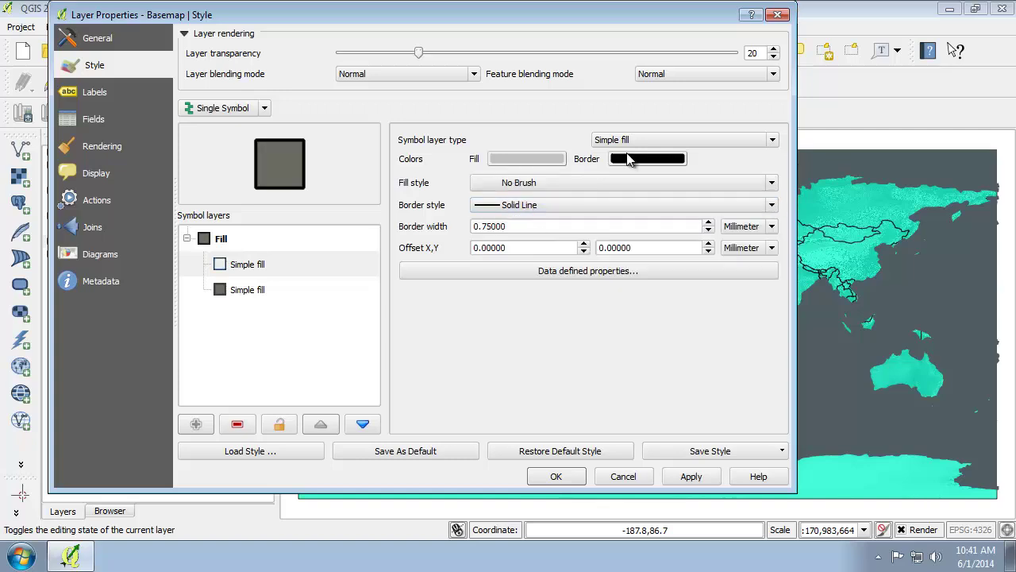
Step: Set the upper simple fill's border color to hue 0, saturation 0, value 193 and accept the Basemap style
left_click(651, 161)
left_click(505, 291)
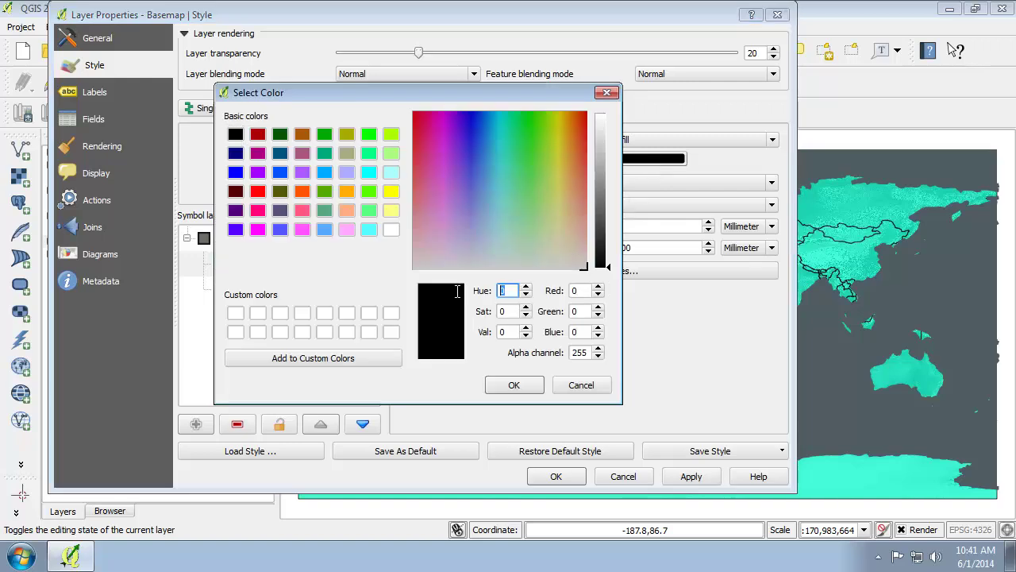
key("Tab")
key("Tab")
type("187")
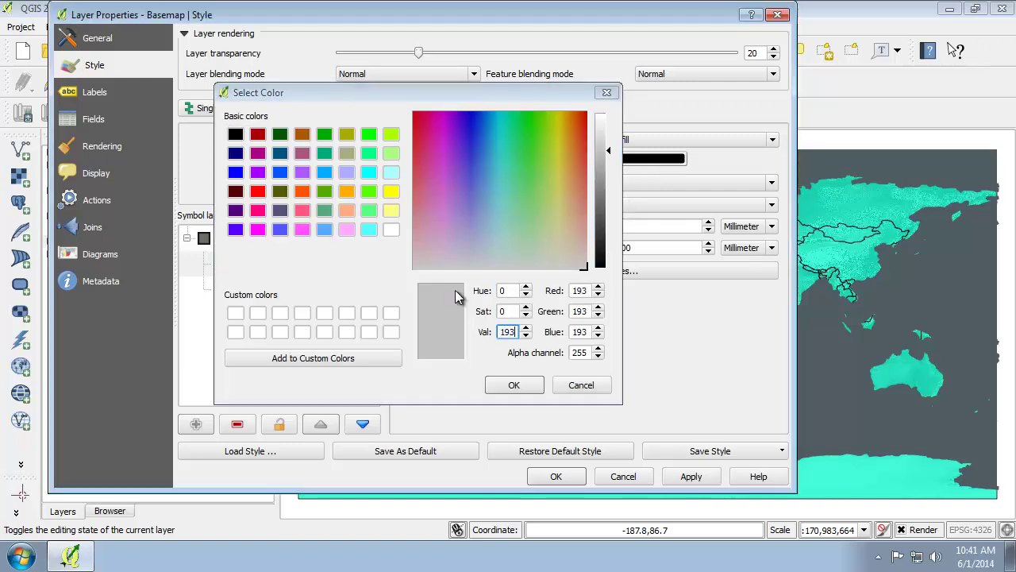
key("Return")
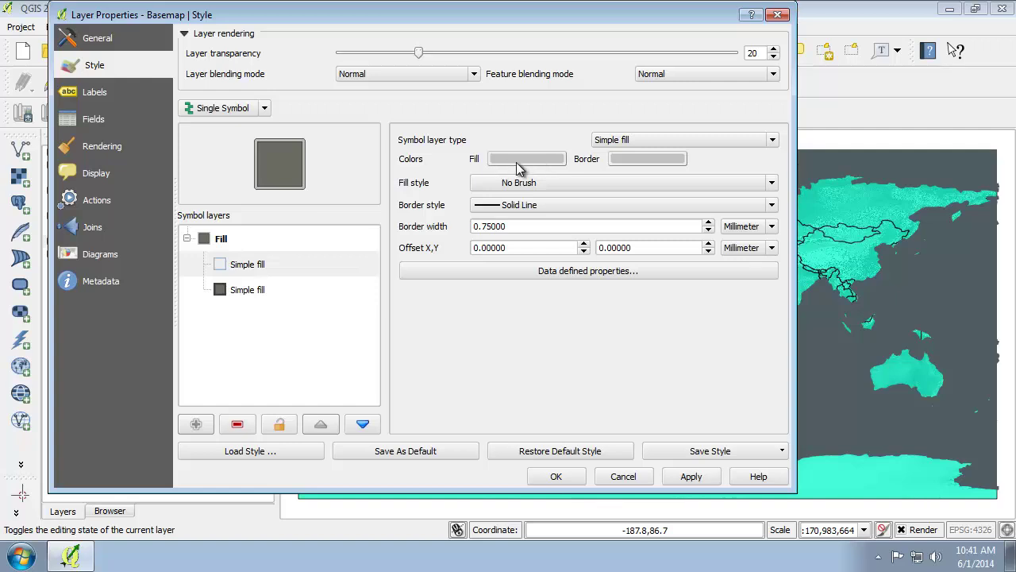
left_click(516, 225)
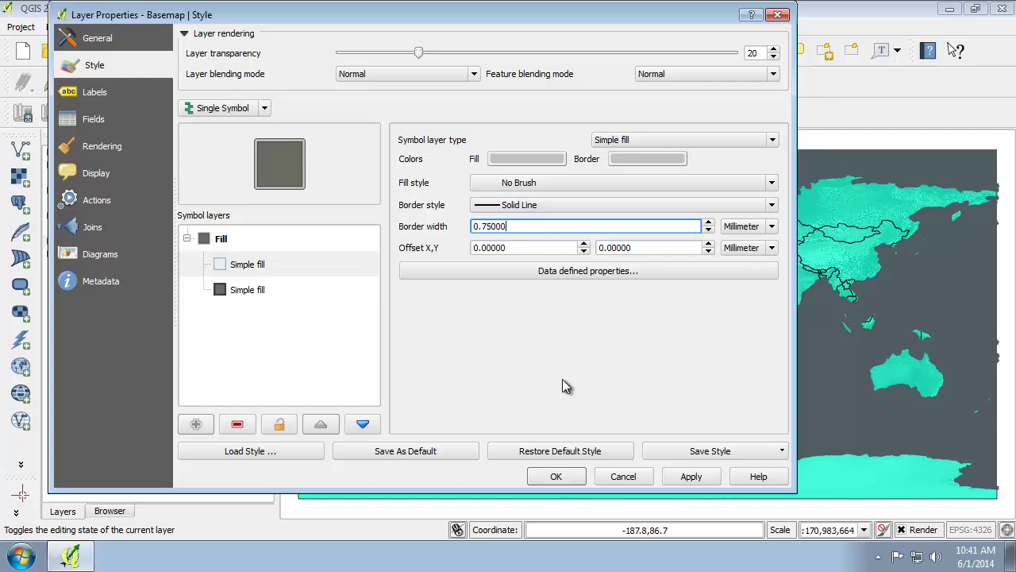
left_click(556, 477)
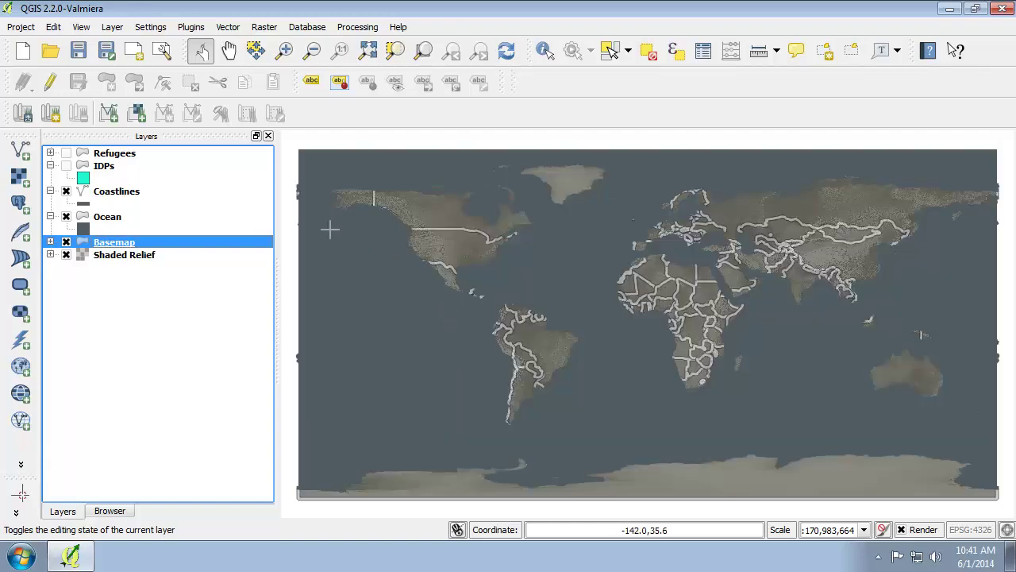
Step: Zoom the map in to the eastern Mediterranean, covering Cyprus, Syria and the surrounding countries
left_click(284, 50)
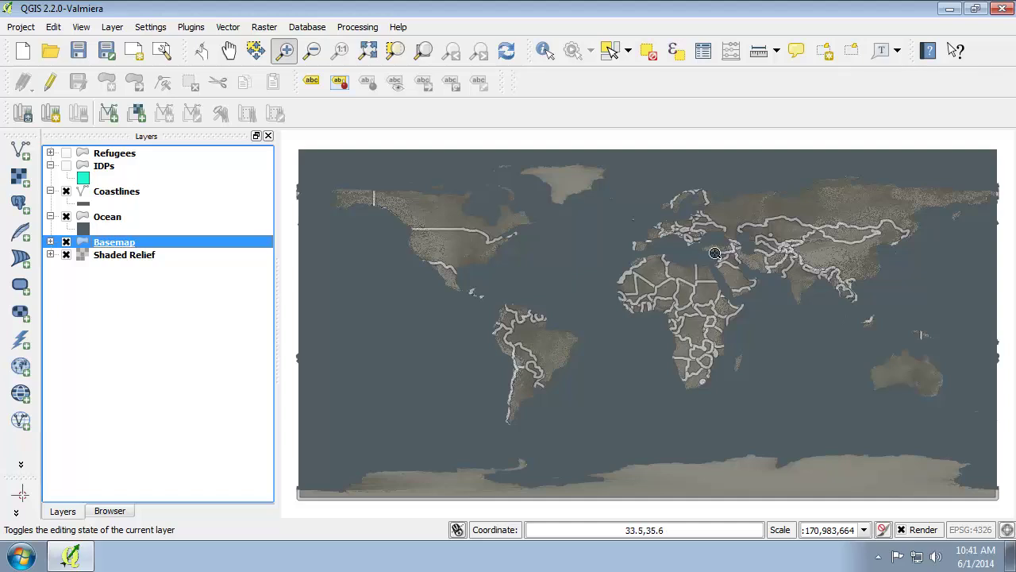
left_click_drag(698, 243, 747, 276)
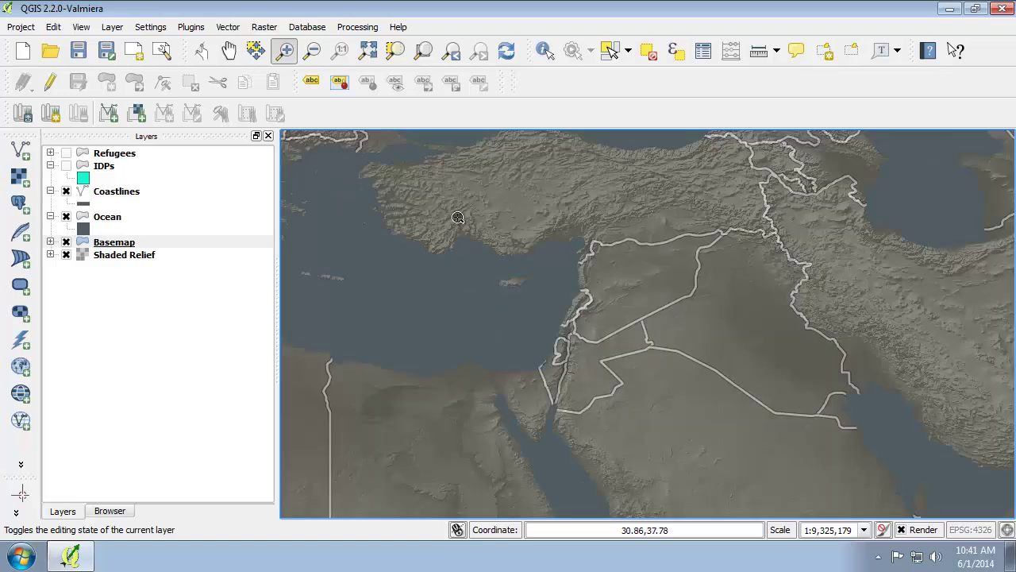
left_click_drag(460, 201, 740, 427)
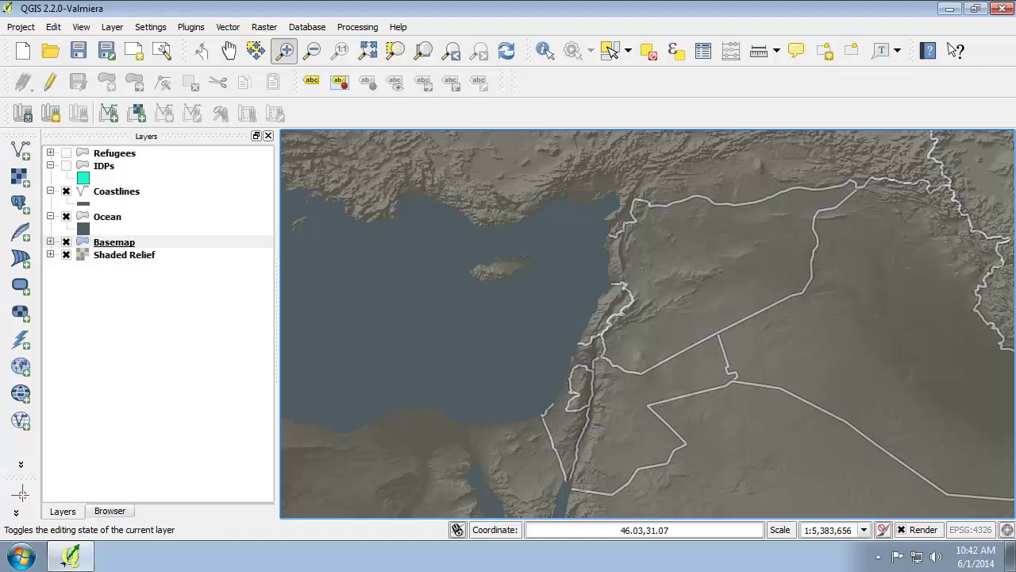
Step: Show the Refugees layer and apply a simple fill with fill style No Brush and border style No Pen
left_click(66, 153)
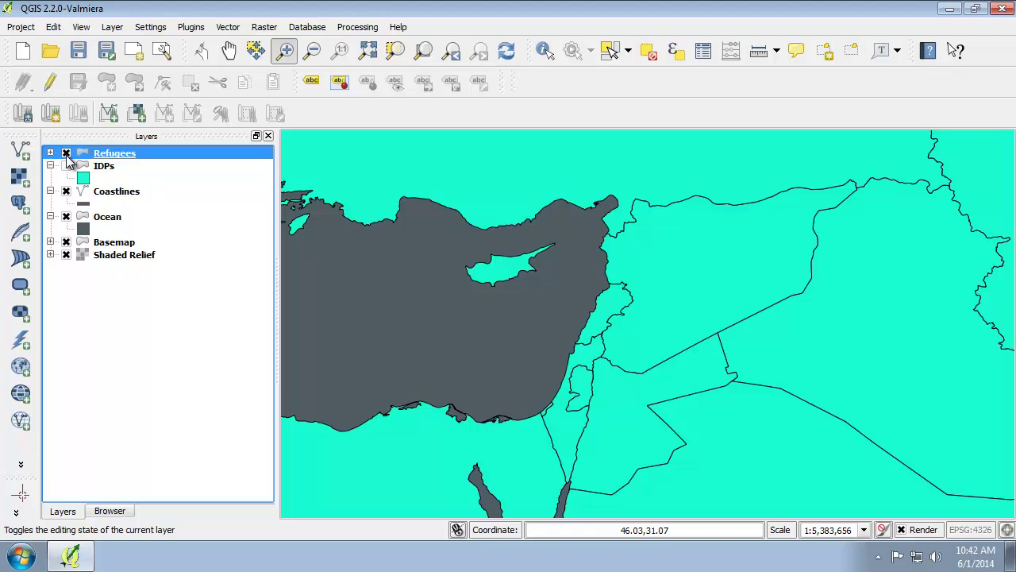
double_click(107, 155)
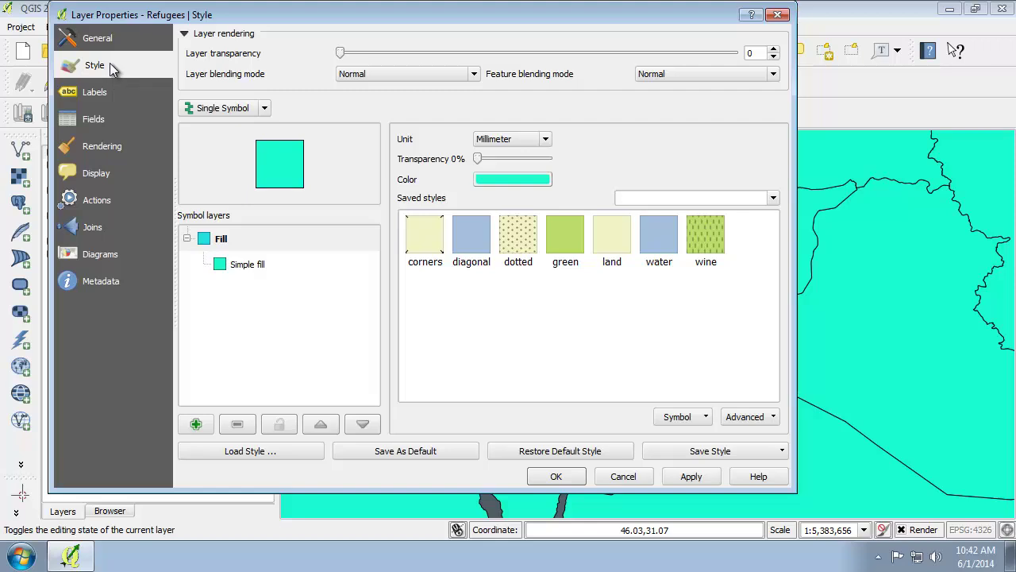
left_click(260, 268)
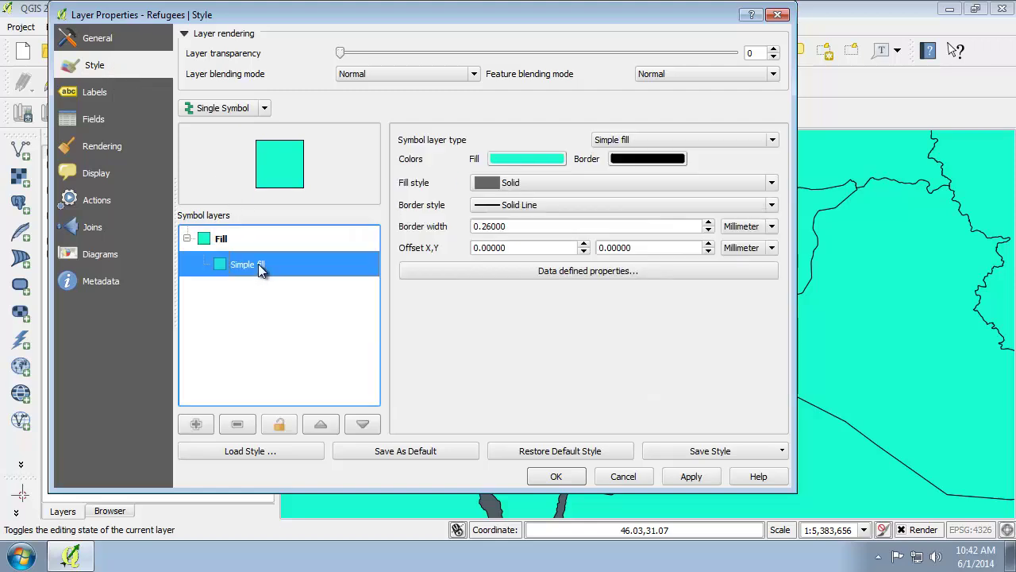
left_click(485, 183)
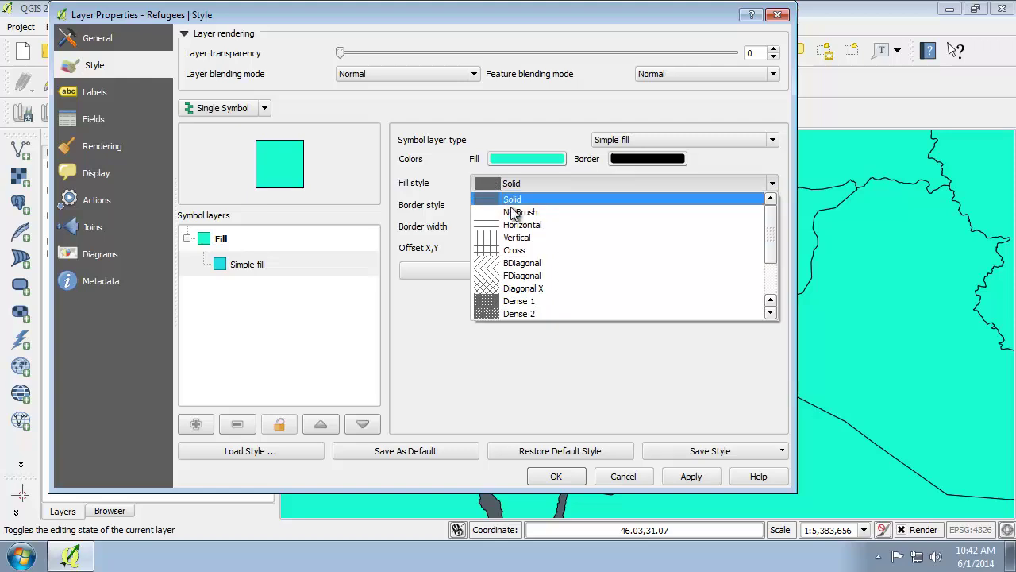
left_click(517, 213)
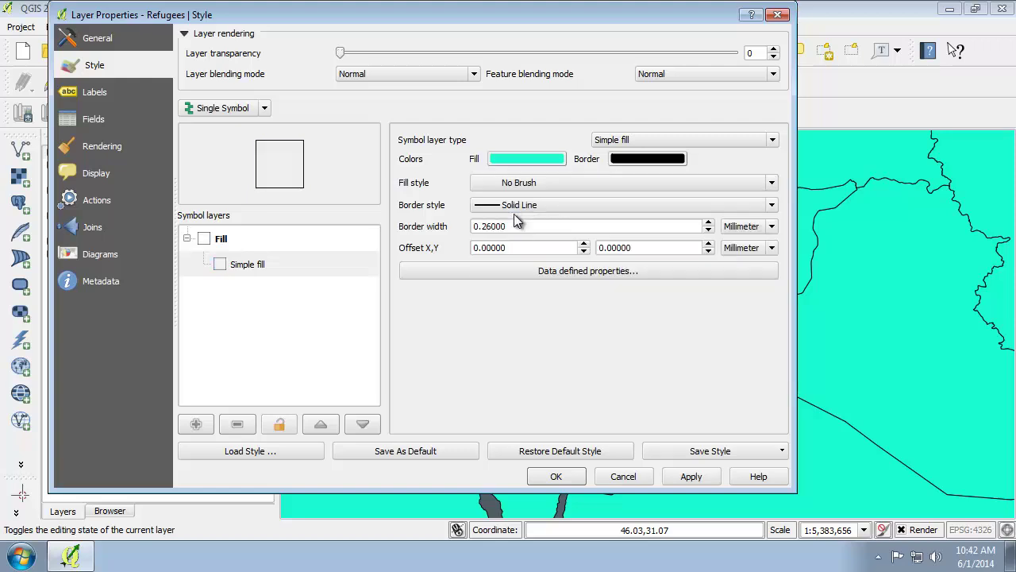
left_click(514, 209)
left_click(524, 228)
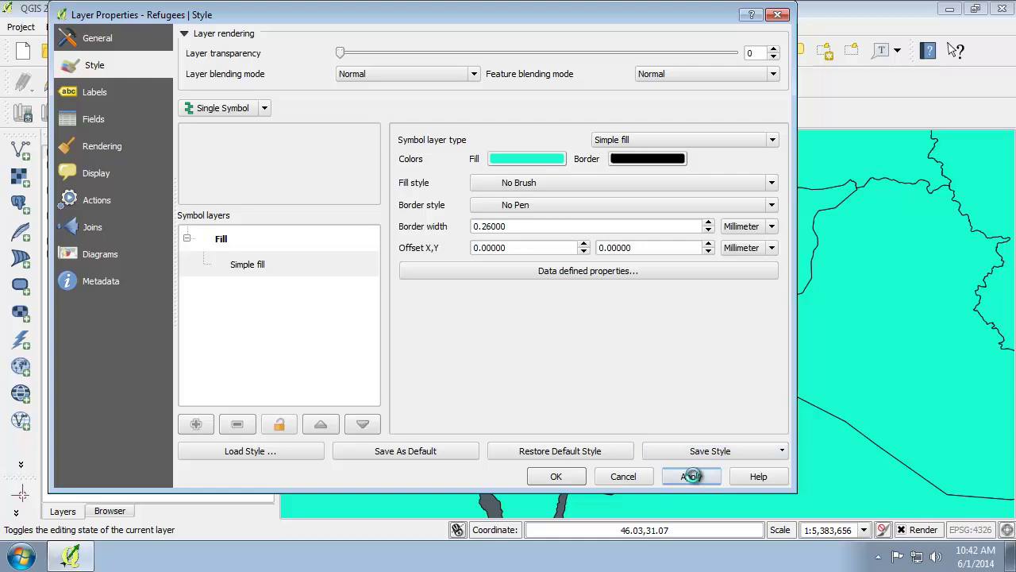
left_click(693, 475)
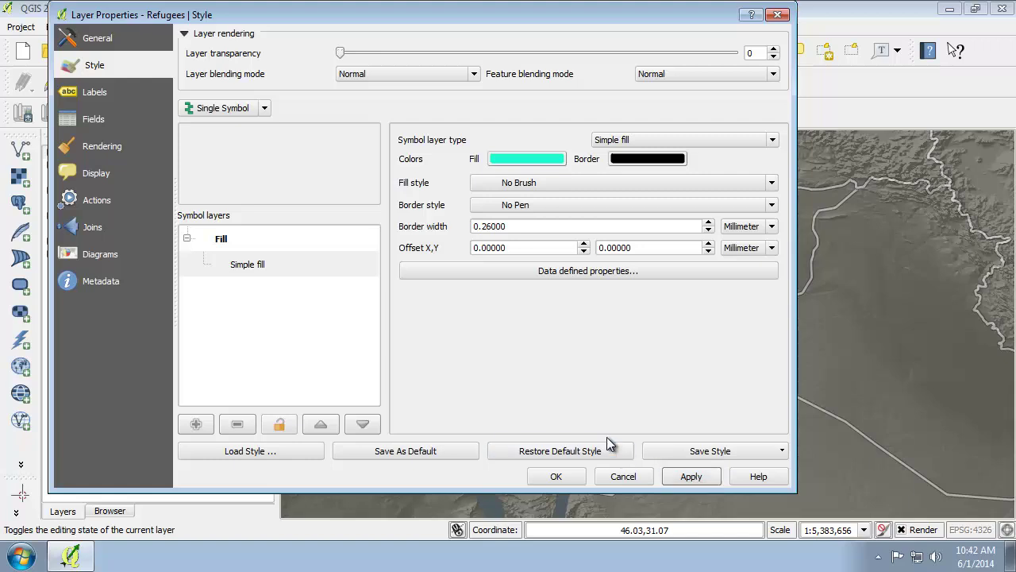
Step: Enable pie chart diagrams for the Refugees layer and set their line width to 0.75
left_click(101, 254)
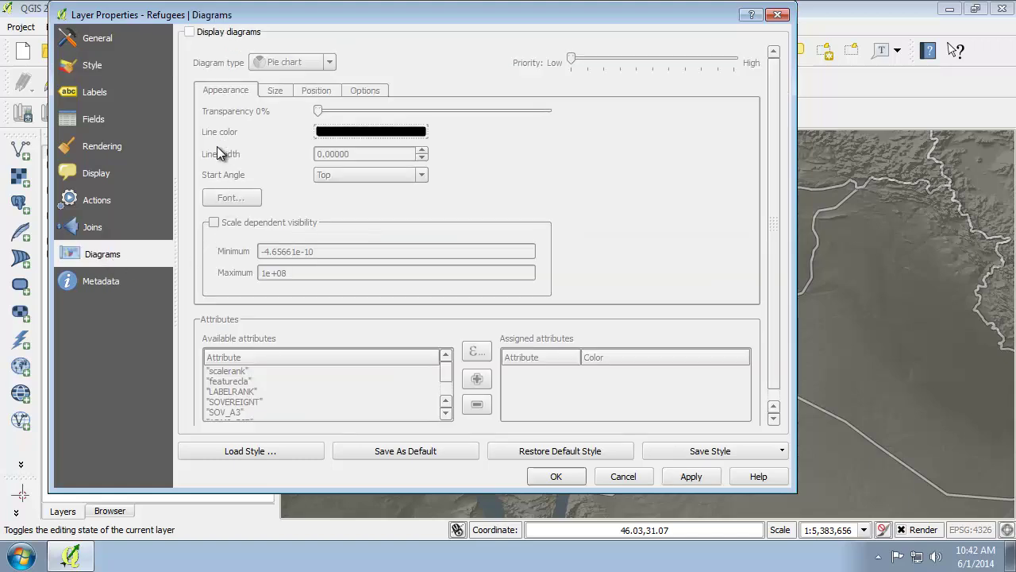
left_click(222, 33)
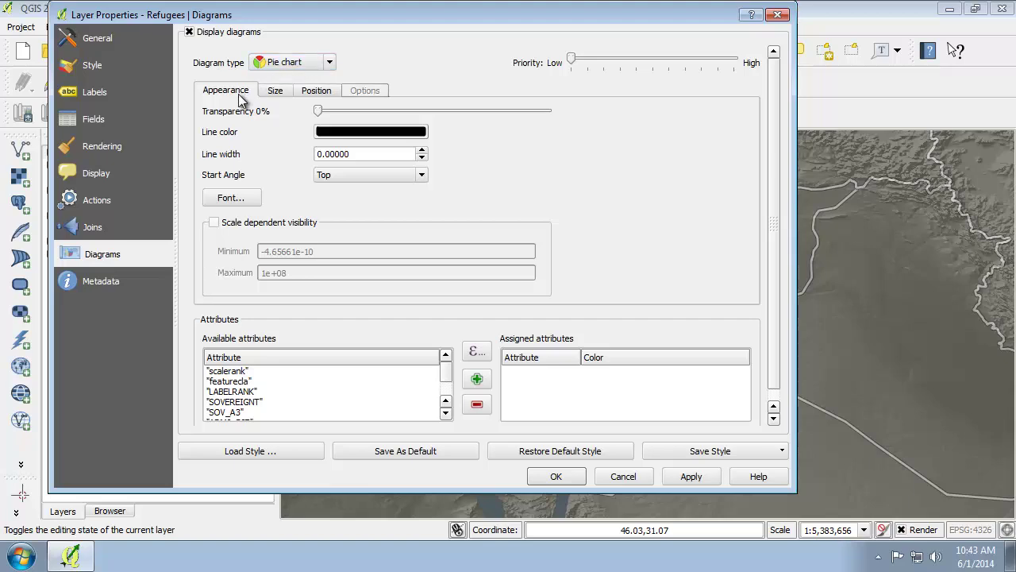
left_click_drag(370, 153, 304, 153)
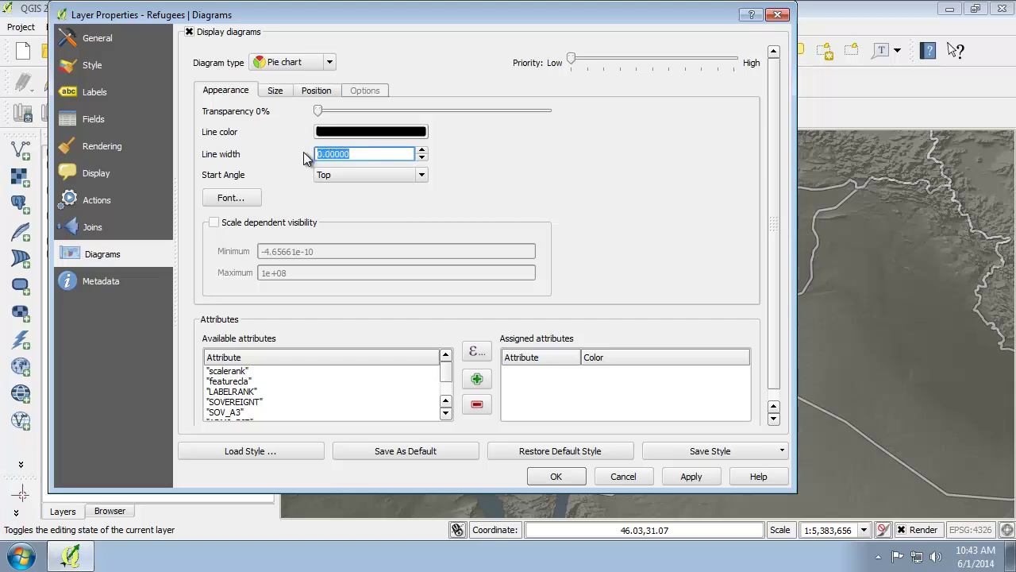
type("0.75")
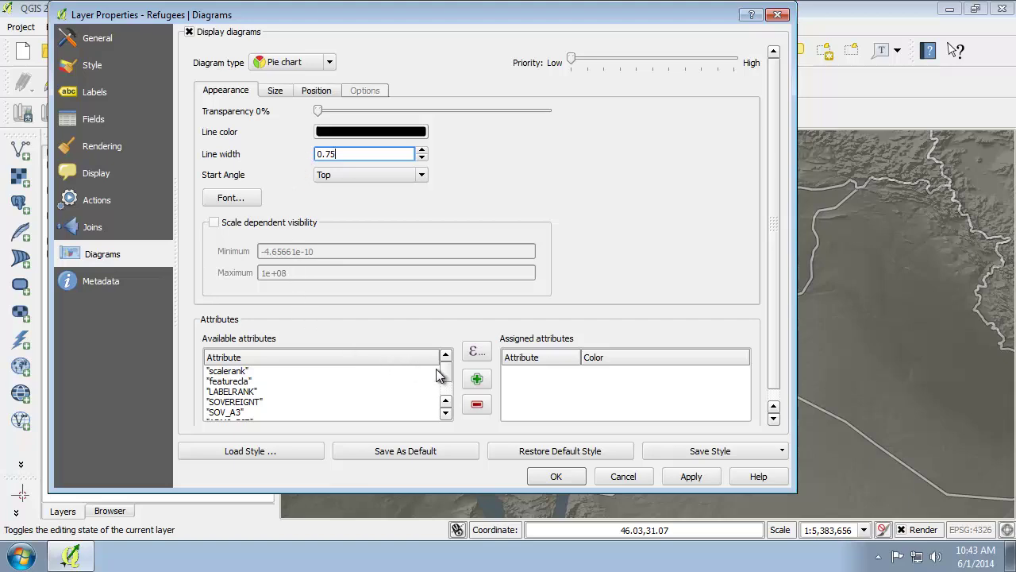
Step: Assign the Refugees attribute to the layer's pie chart diagrams
scroll(442, 386, "down", 2)
left_click(252, 414)
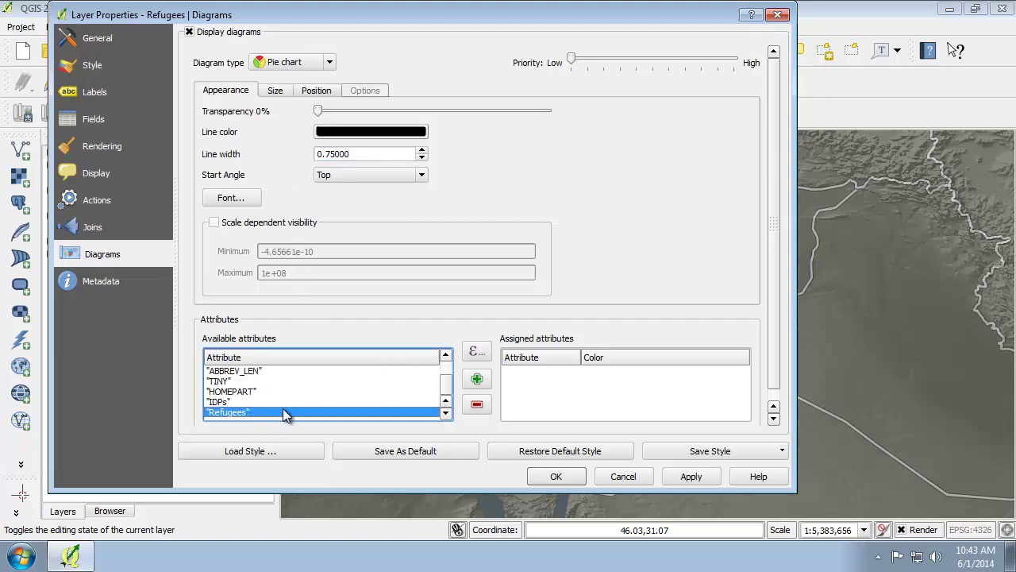
left_click(477, 380)
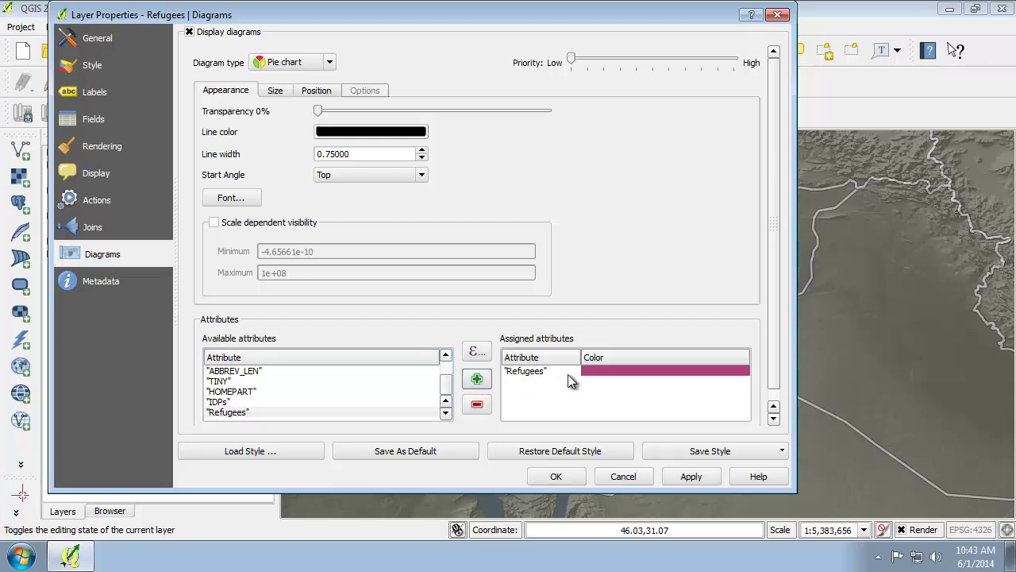
Step: Set the assigned Refugees attribute's color to hue 4, saturation 211, value 255
double_click(602, 370)
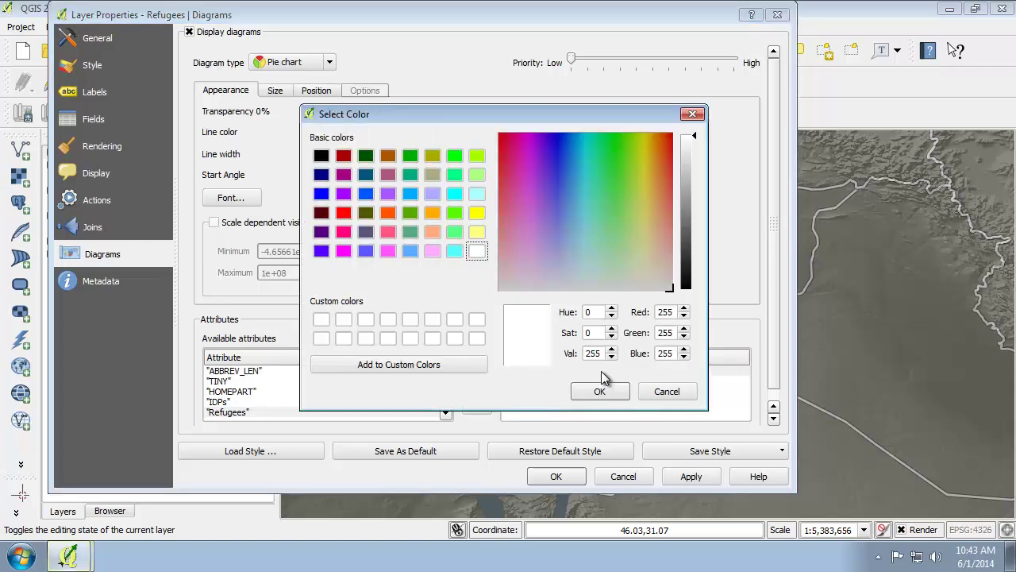
double_click(597, 312)
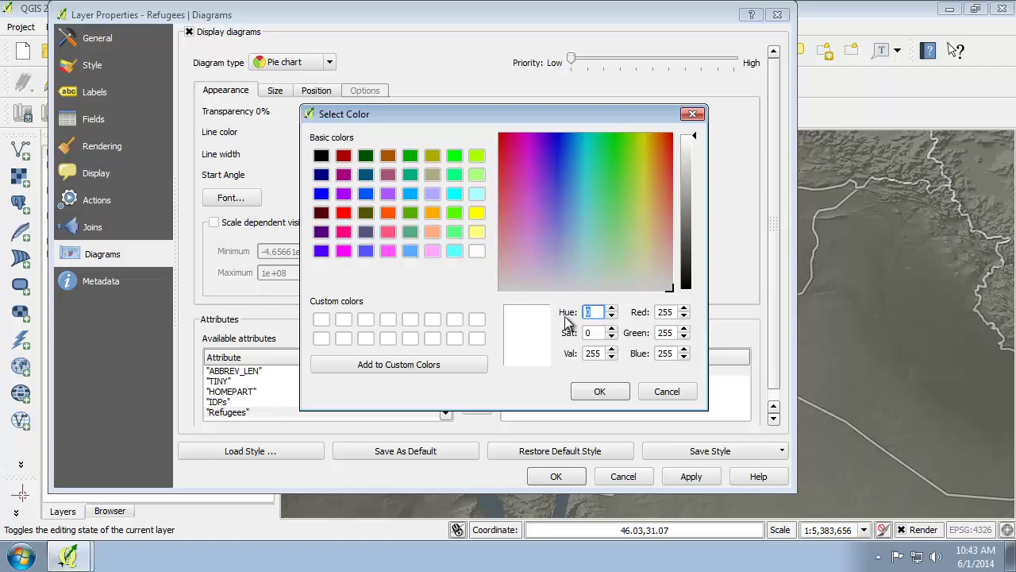
type("4")
key("Tab")
type("211")
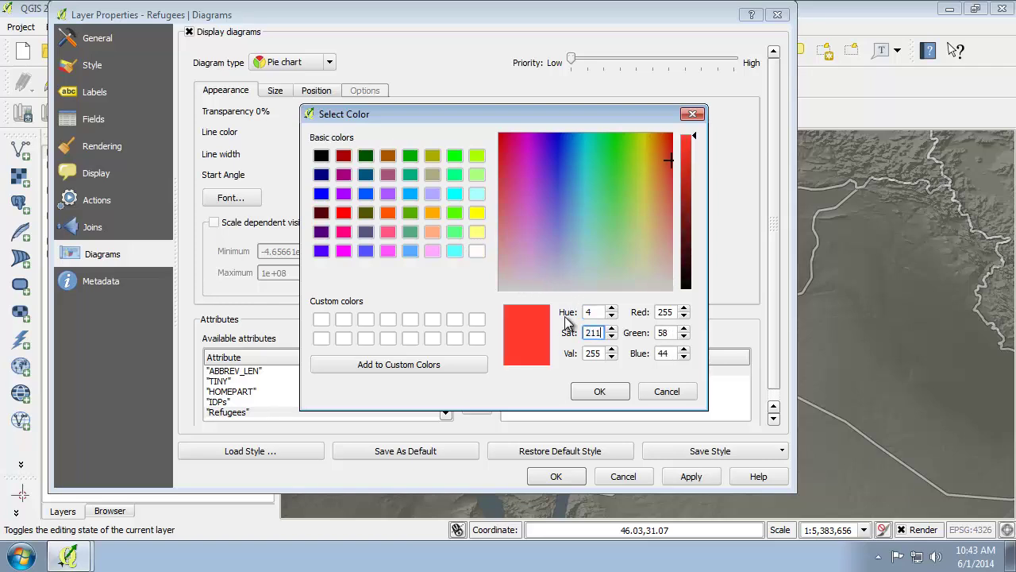
key("Tab")
type("255")
left_click(597, 392)
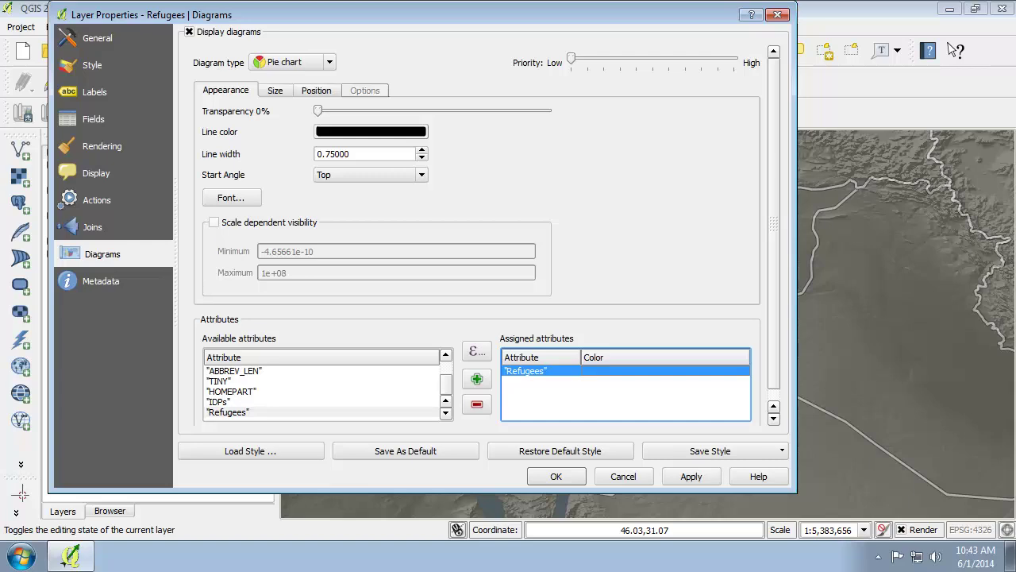
Step: Turn off the fixed diagram size and scale the diagrams by the Refugees attribute
left_click(276, 91)
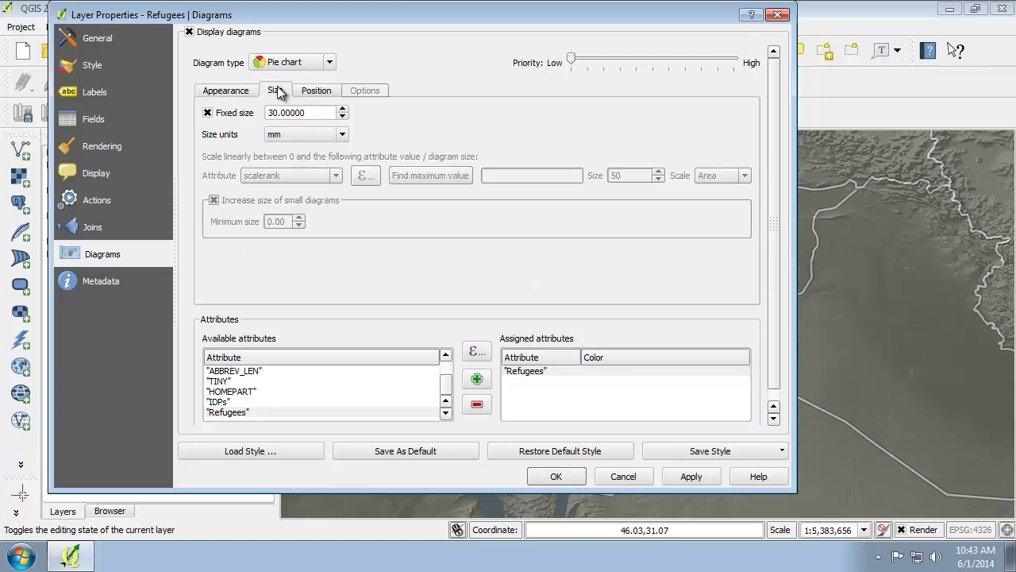
left_click(207, 114)
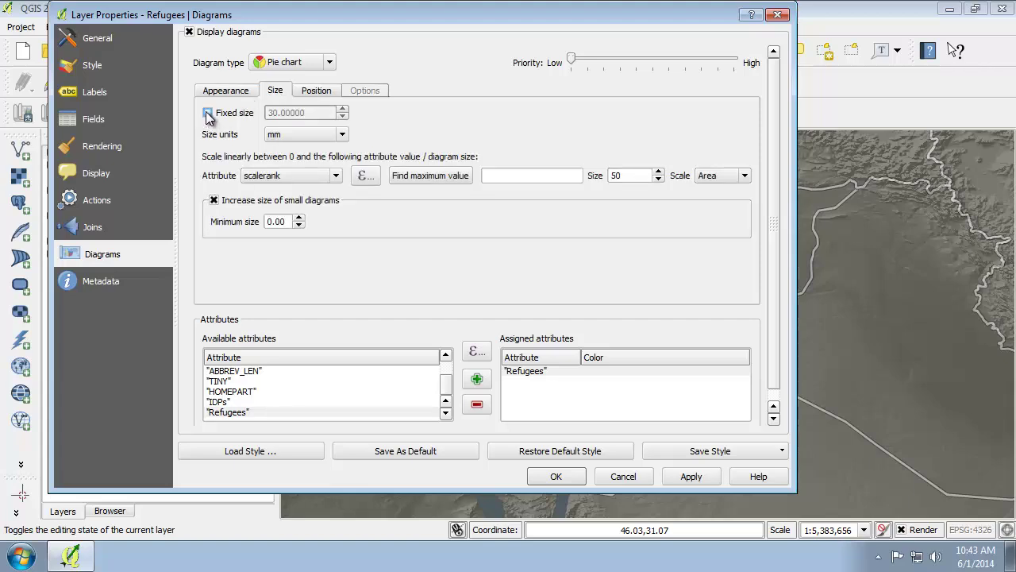
left_click(336, 175)
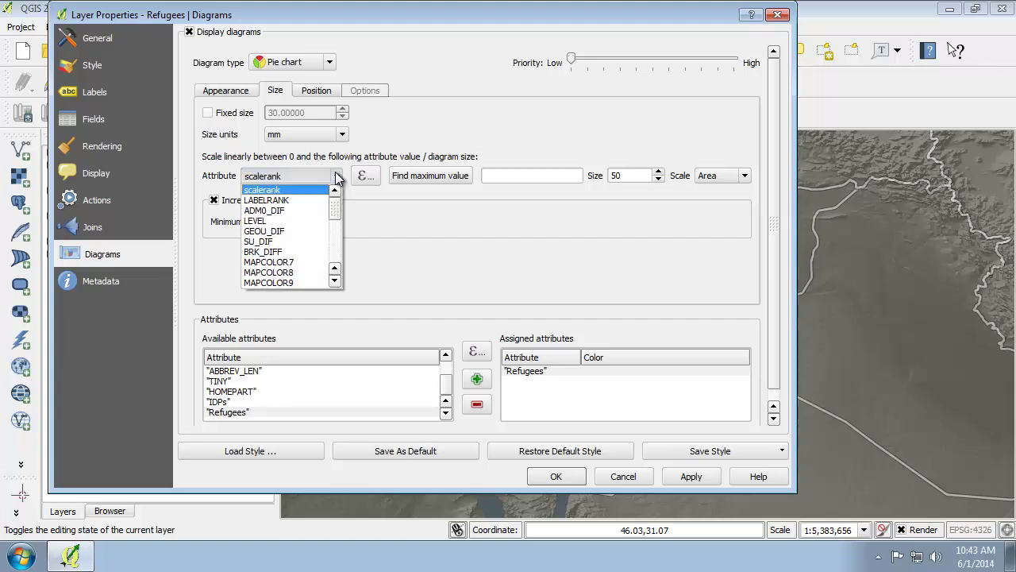
scroll(294, 238, "down", 5)
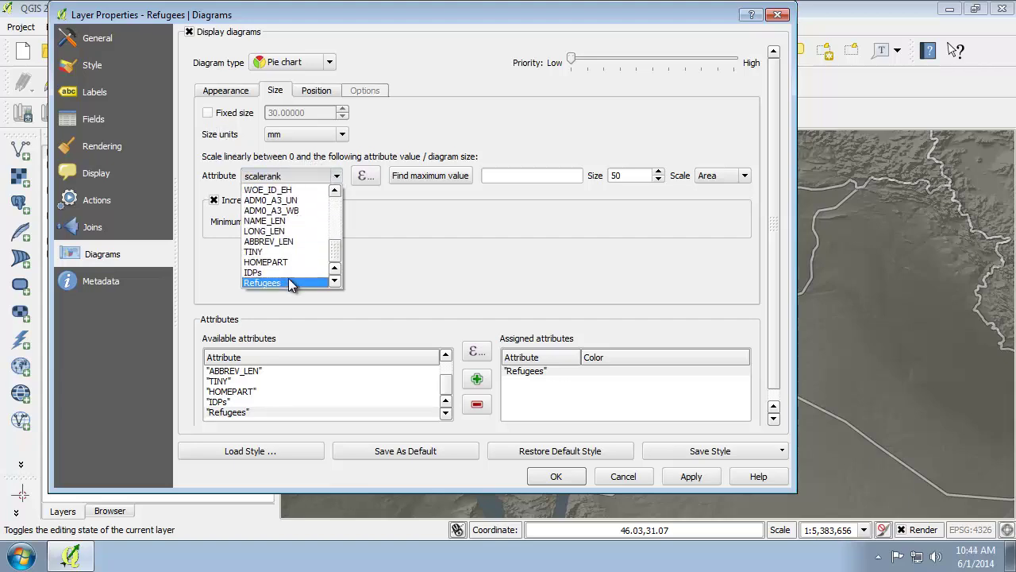
left_click(288, 282)
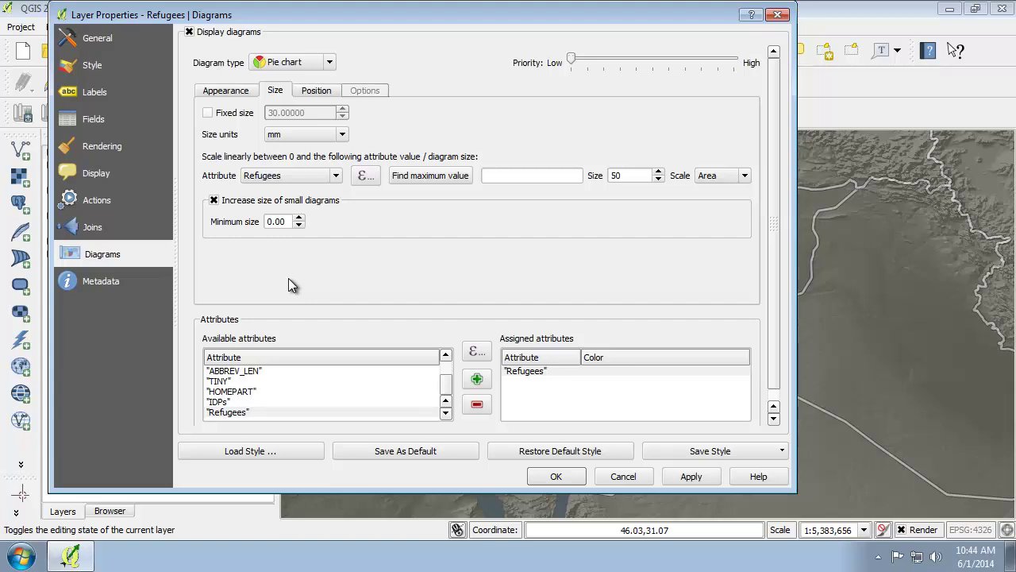
Step: Scale the diagrams to the Refugees attribute's maximum value with size 40, and accept the layer properties
left_click(427, 177)
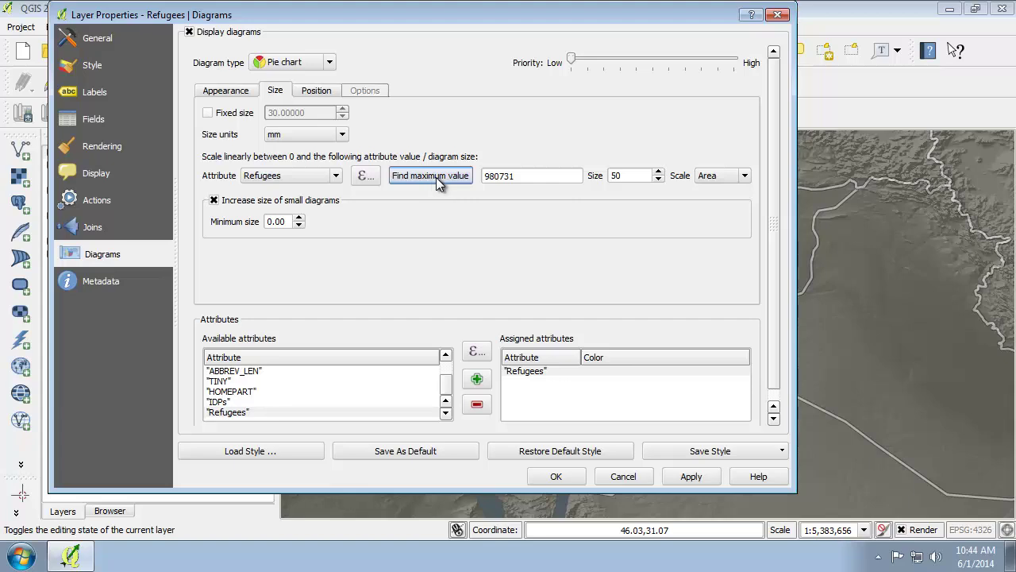
left_click(558, 176)
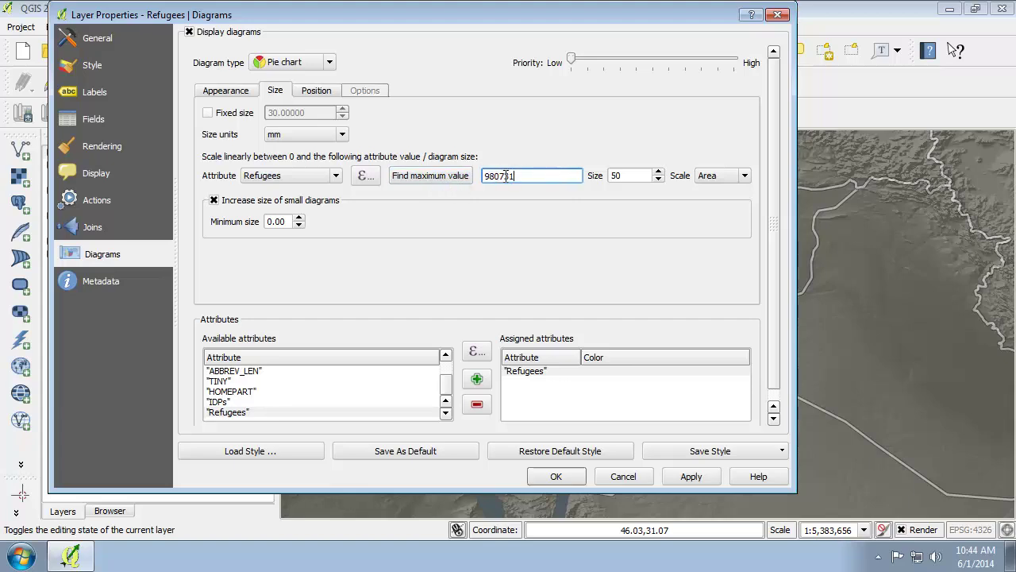
left_click(626, 175)
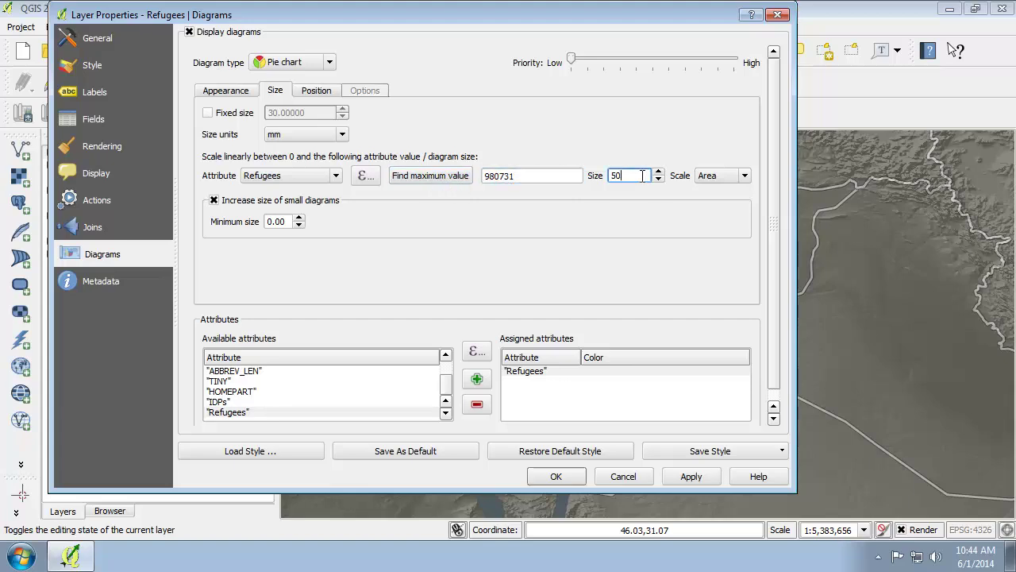
double_click(626, 175)
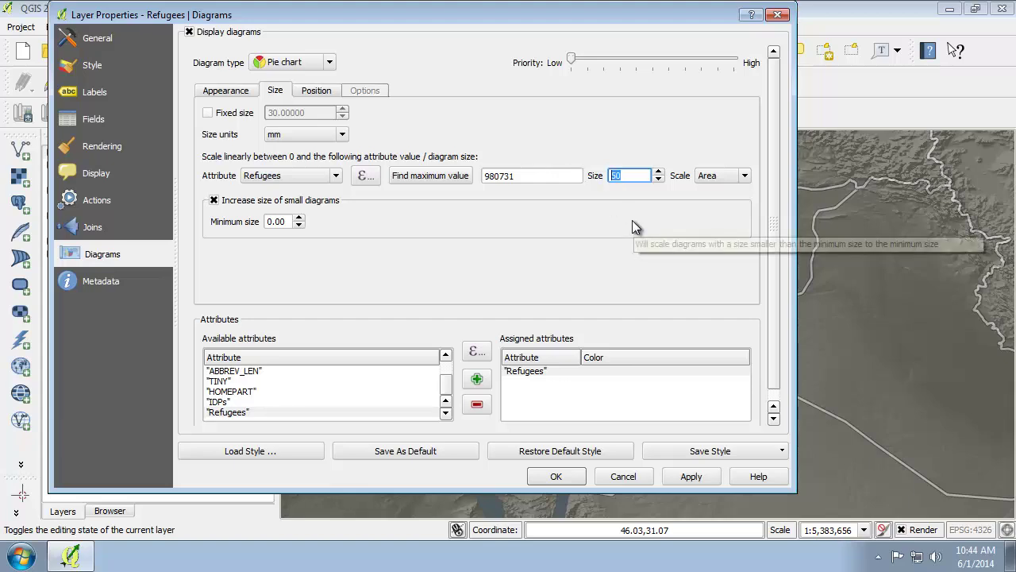
type("40")
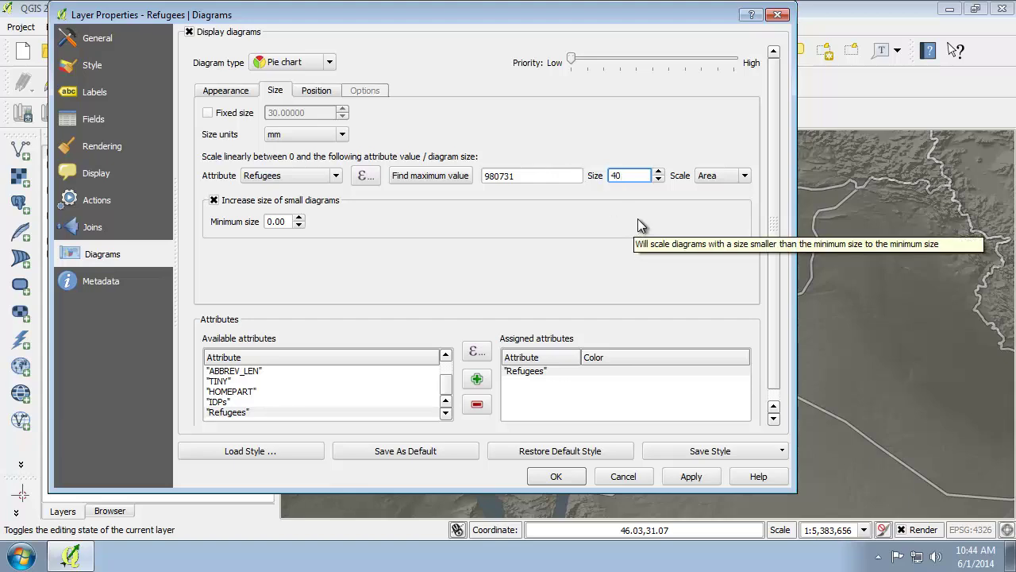
left_click(556, 477)
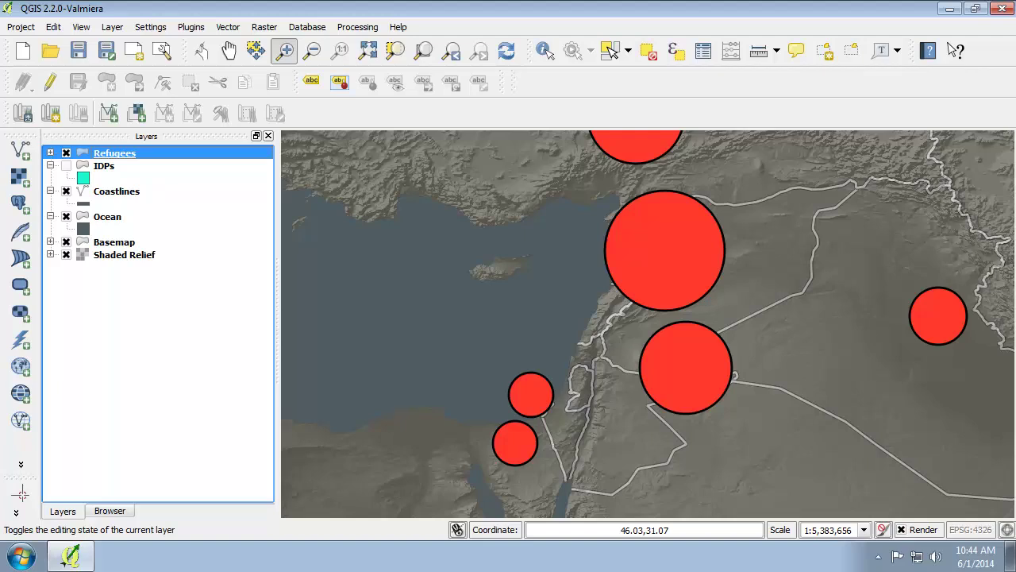
Step: Show the IDPs layer and make its polygons invisible by setting the simple fill to No Brush and the border to No Pen
left_click(66, 165)
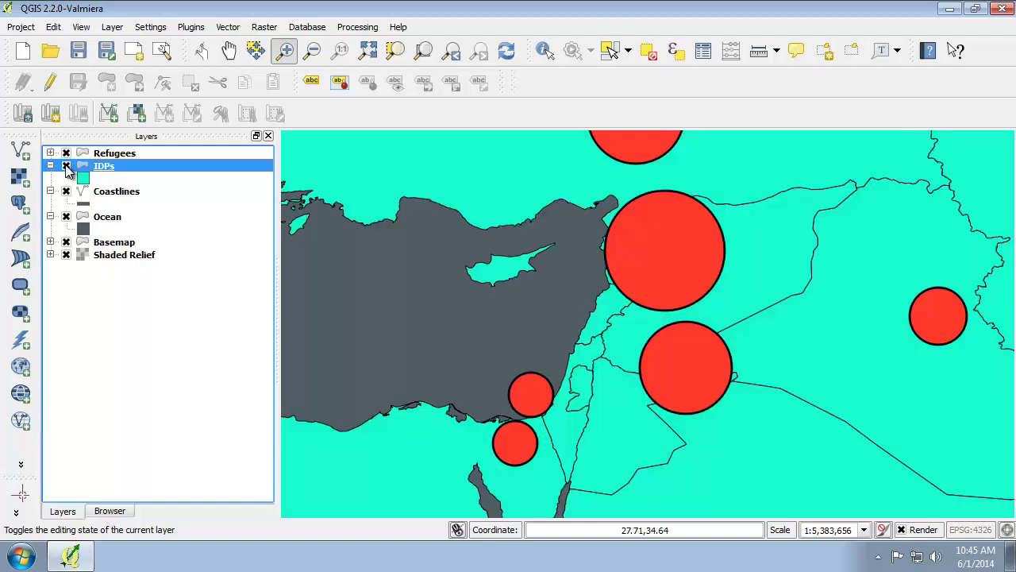
double_click(110, 171)
left_click(113, 64)
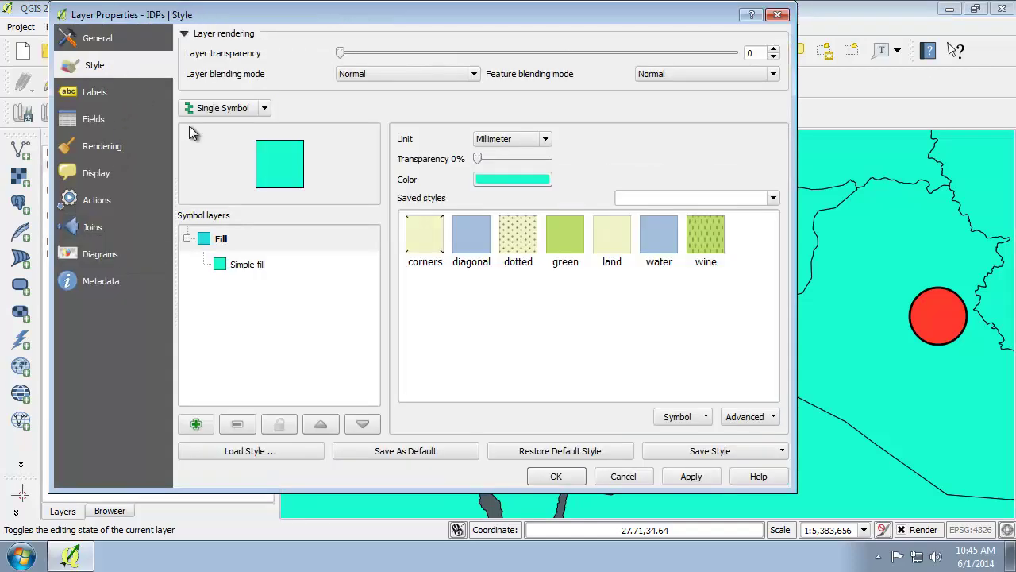
left_click(265, 262)
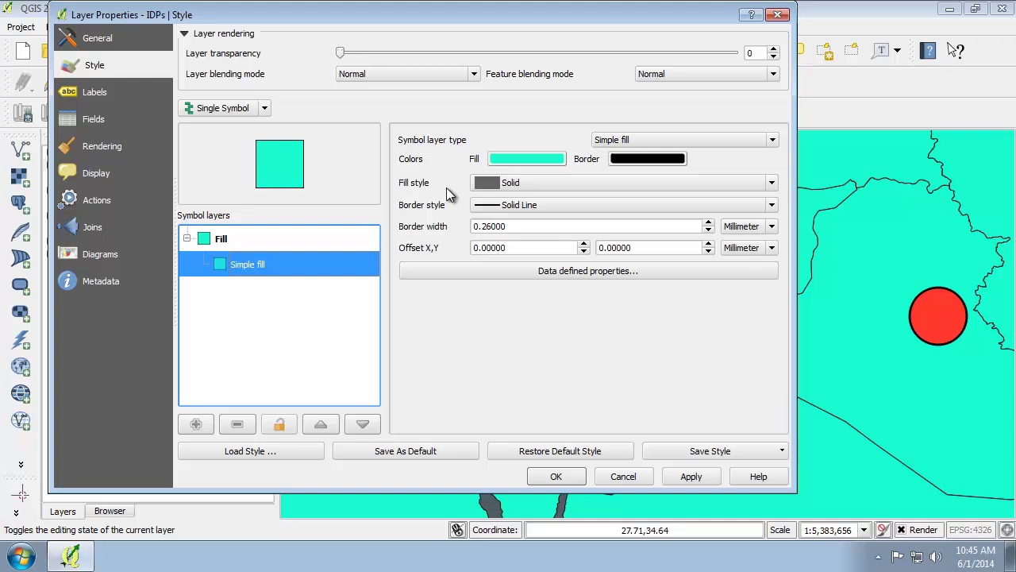
left_click(492, 185)
scroll(496, 195, "up", 1)
left_click(498, 204)
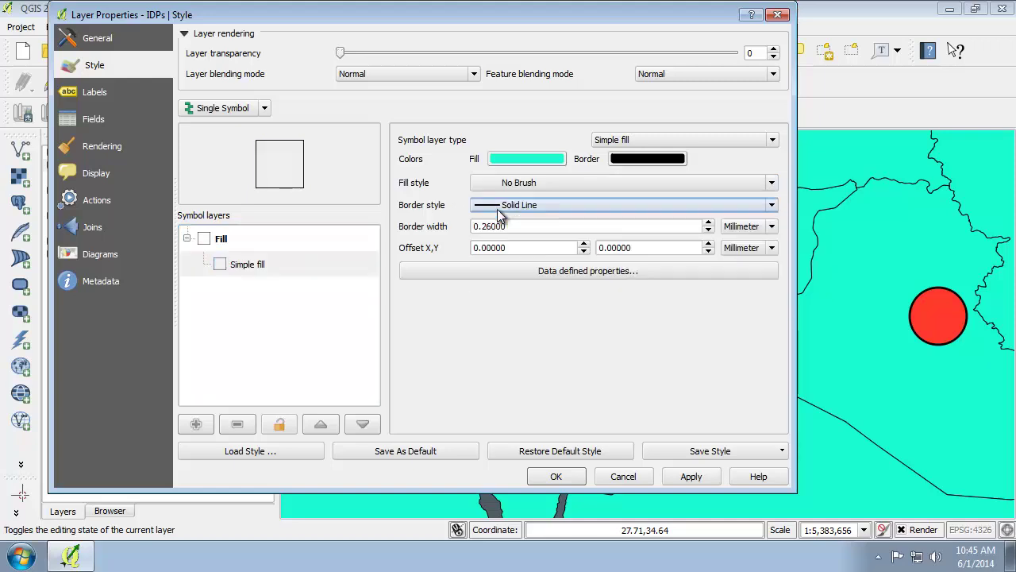
left_click(497, 209)
left_click(509, 230)
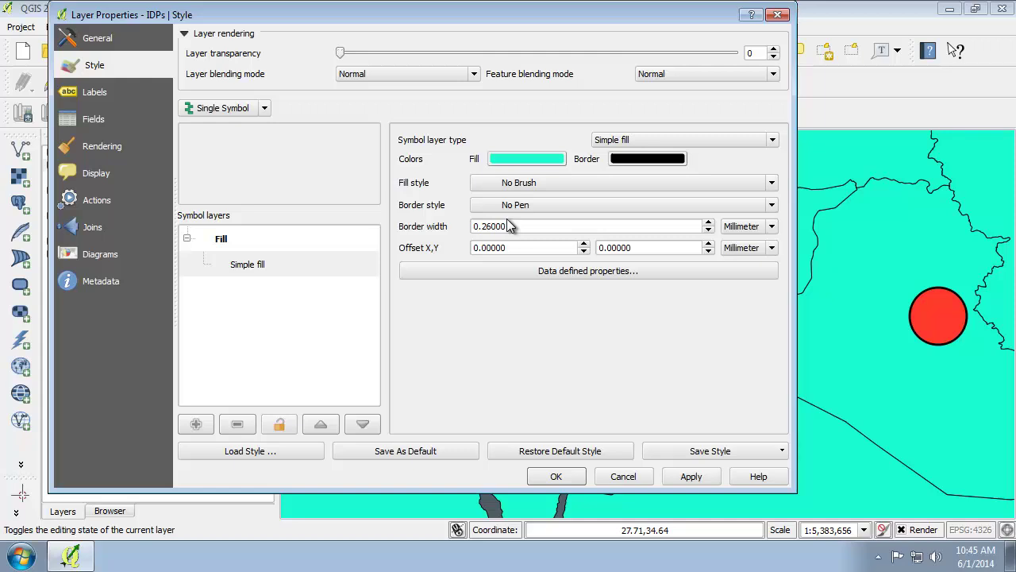
Step: Enable pie chart diagrams for the IDPs layer and set their line width to 0.75
left_click(112, 255)
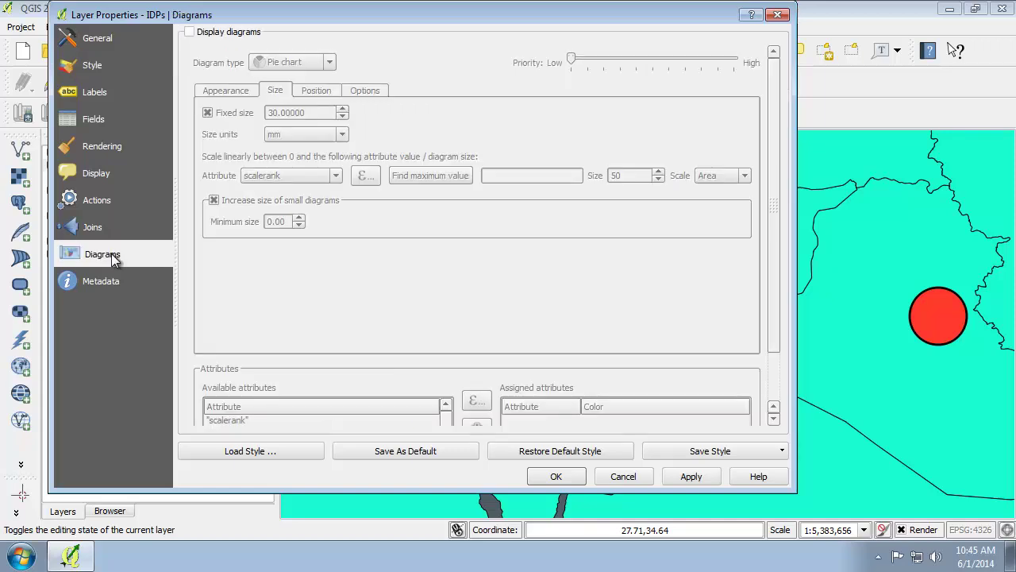
left_click(227, 36)
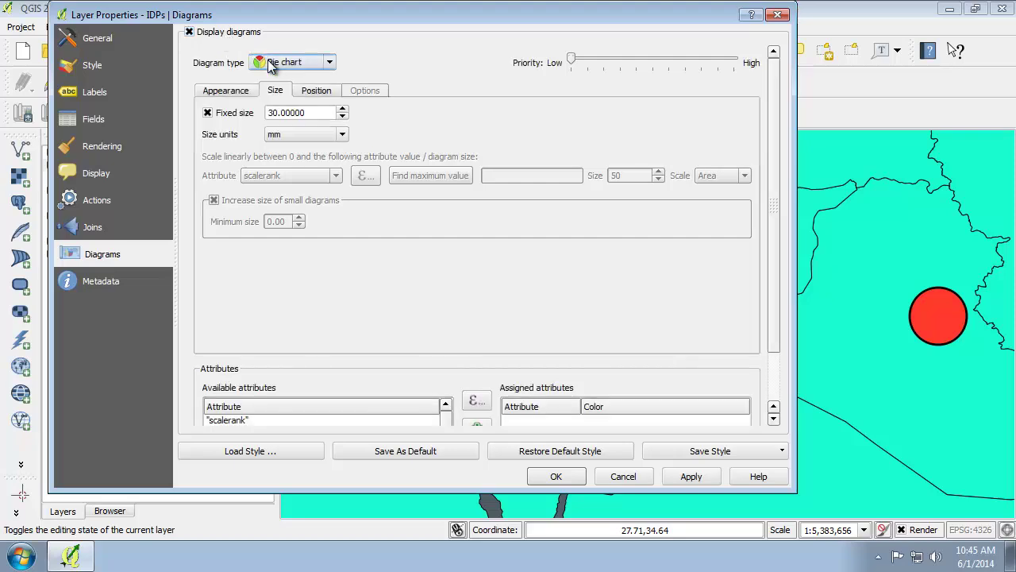
left_click(239, 94)
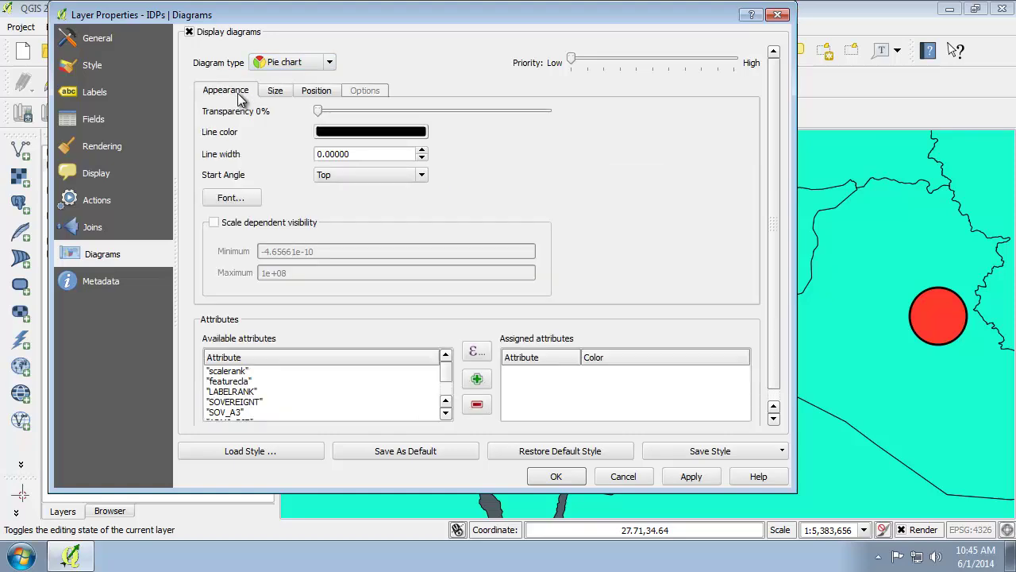
left_click_drag(362, 153, 258, 153)
type("0.")
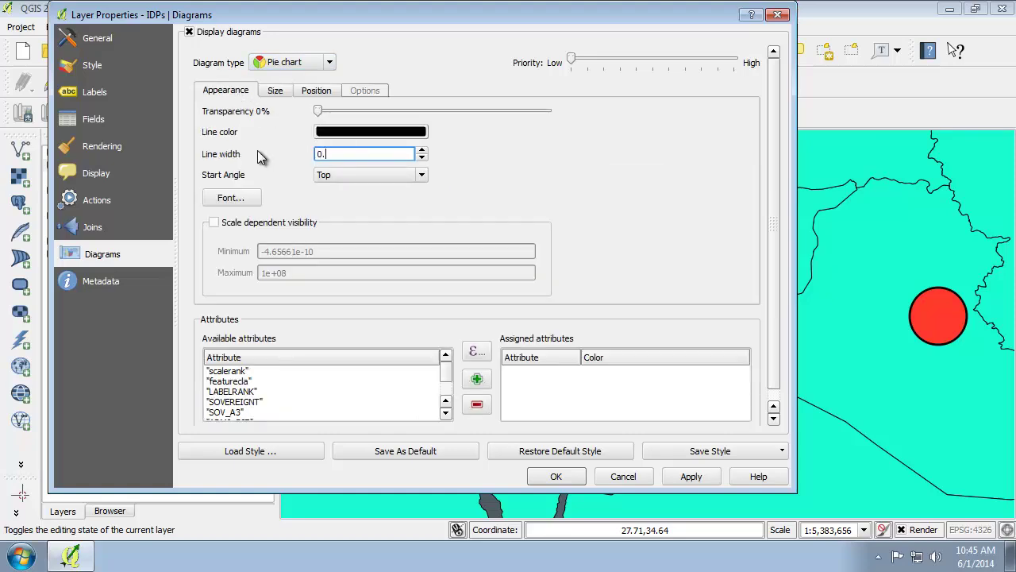
type("75")
Step: Assign the IDPs attribute to the layer's pie chart diagrams
left_click(448, 388)
scroll(449, 387, "down", 5)
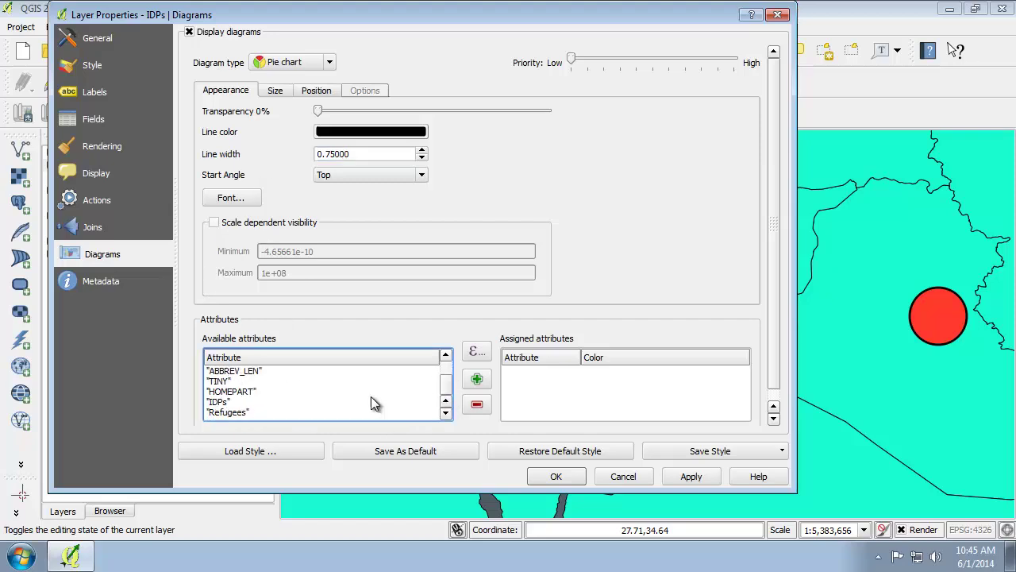
left_click(273, 402)
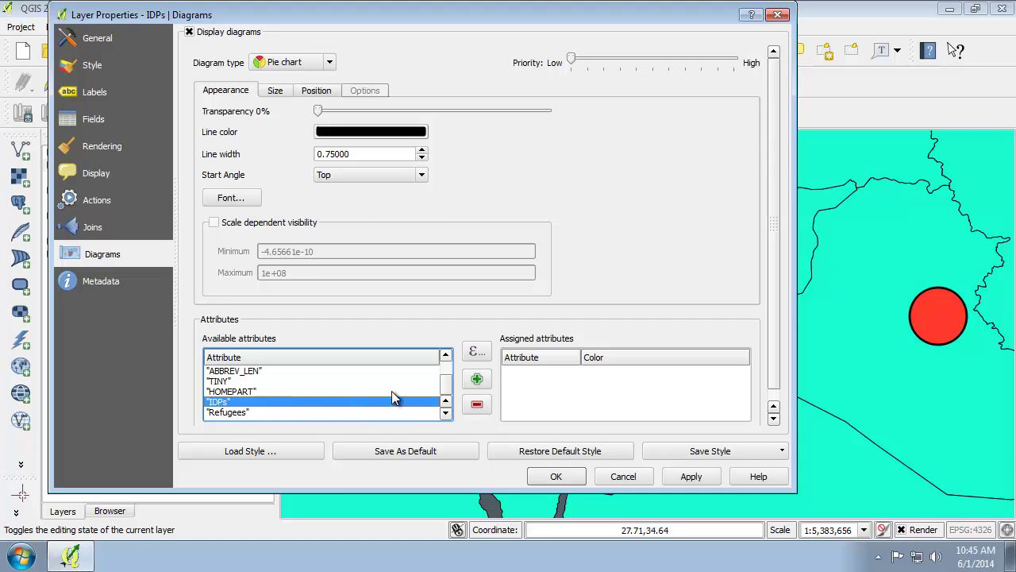
left_click(477, 381)
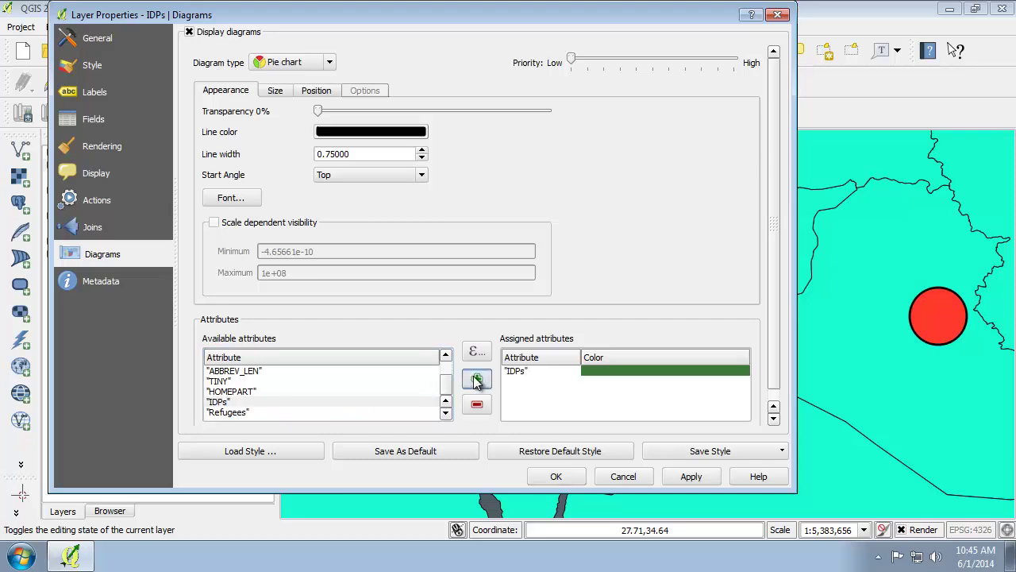
Step: Set the assigned IDPs attribute's color to hue 270, saturation 170, value 255
double_click(629, 370)
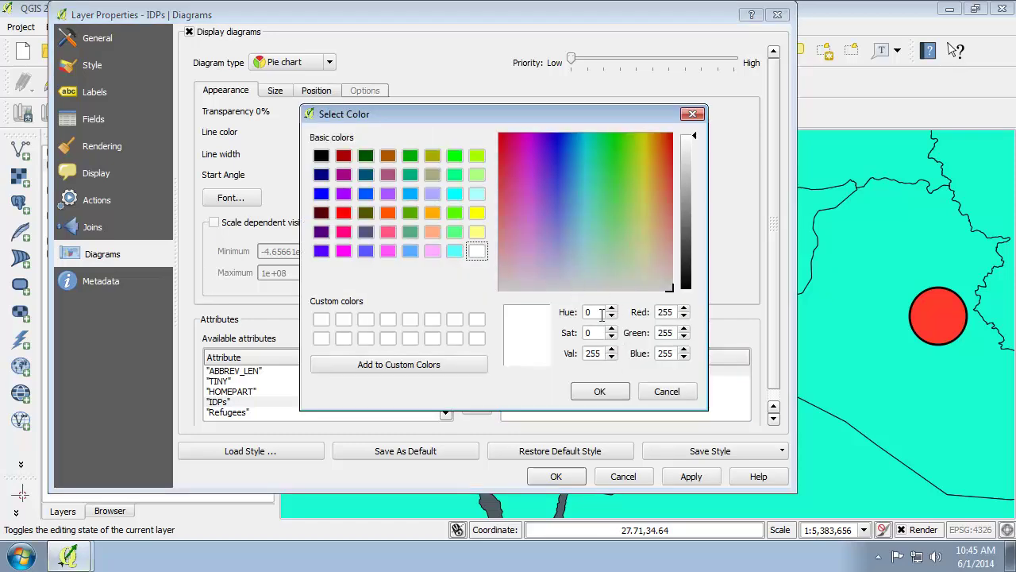
type("270")
key("Tab")
type("170")
key("Tab")
type("255")
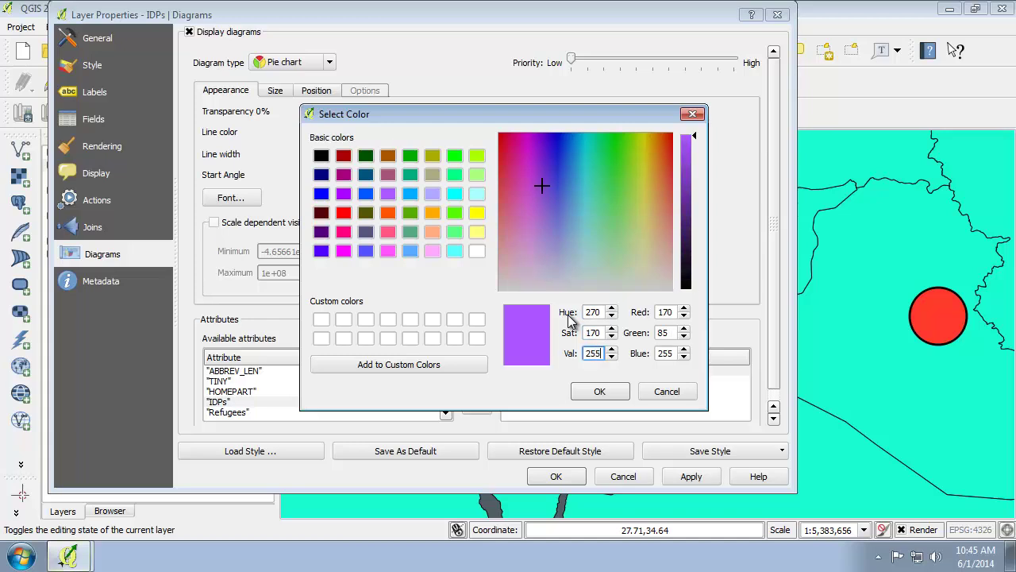
left_click(598, 392)
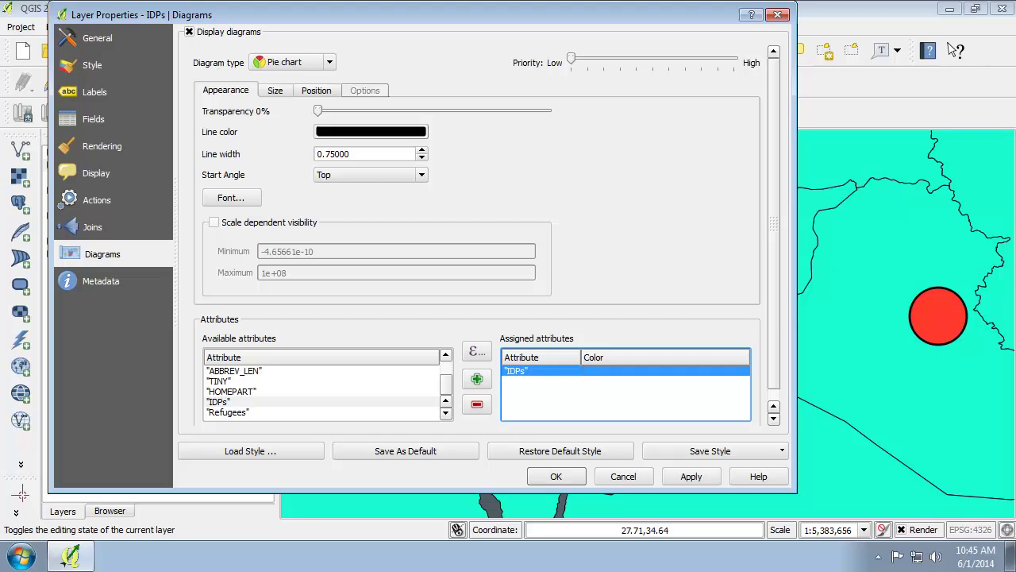
Step: Turn off the fixed diagram size and scale the diagrams by the IDPs attribute
left_click(279, 92)
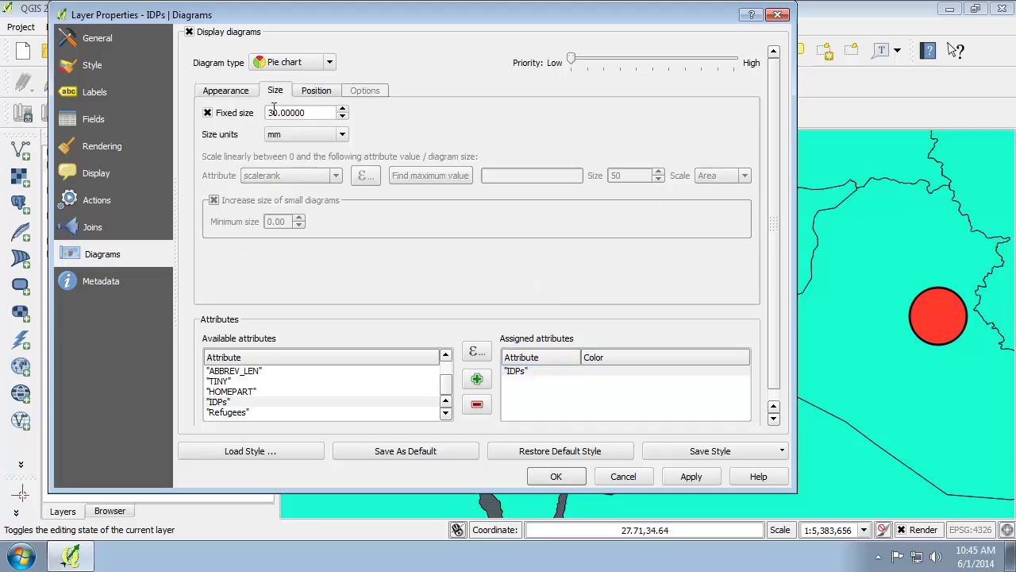
left_click(226, 116)
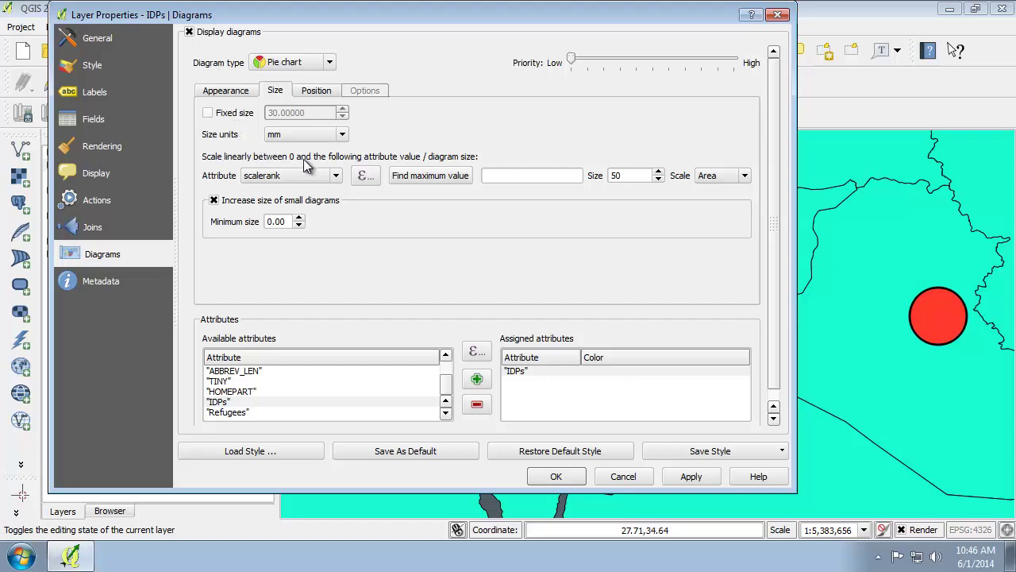
left_click(337, 176)
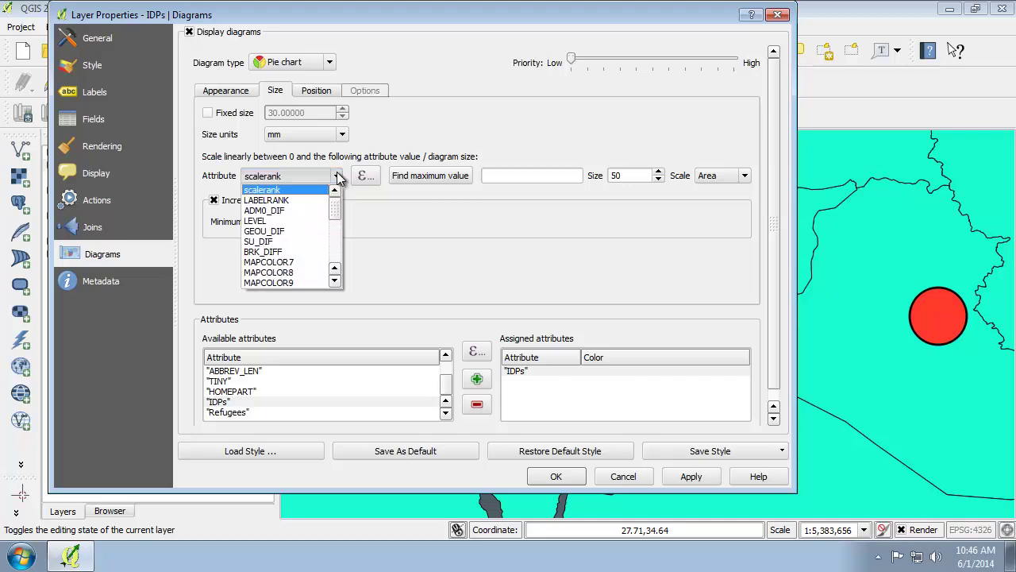
scroll(335, 262, "down", 5)
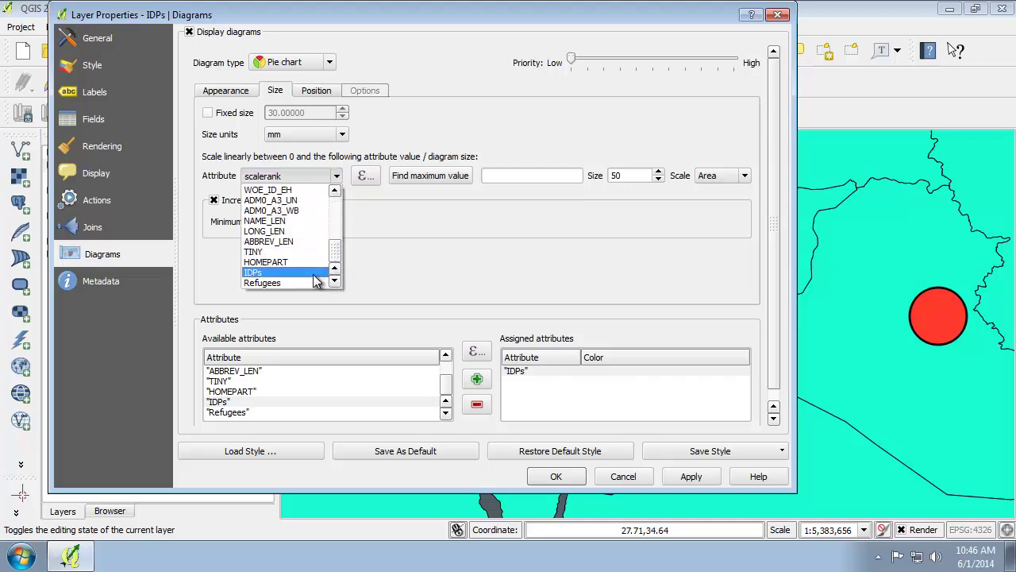
left_click(316, 273)
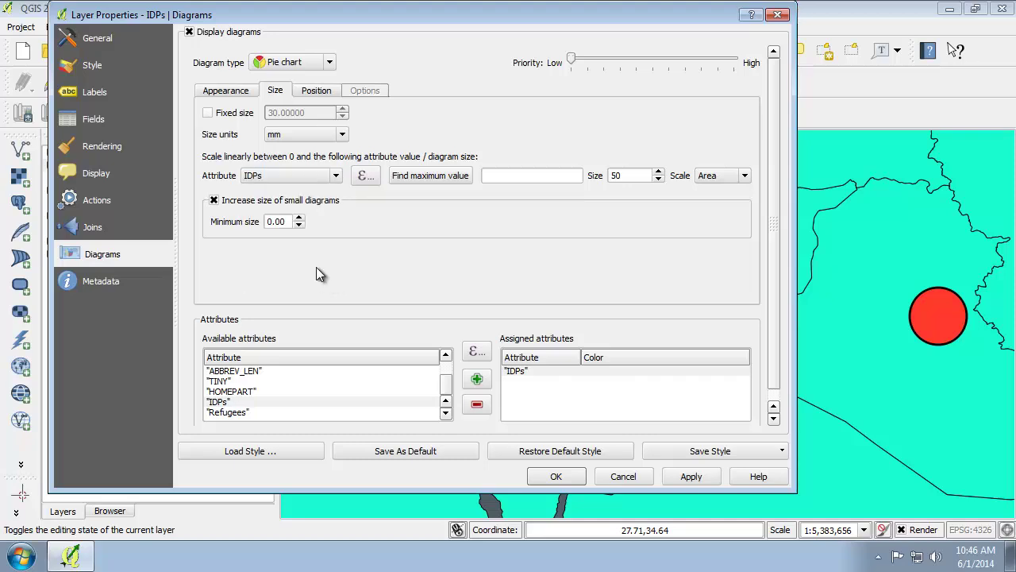
Step: Scale the diagrams to the IDPs attribute's maximum value with size 100, and accept the layer properties
left_click(428, 176)
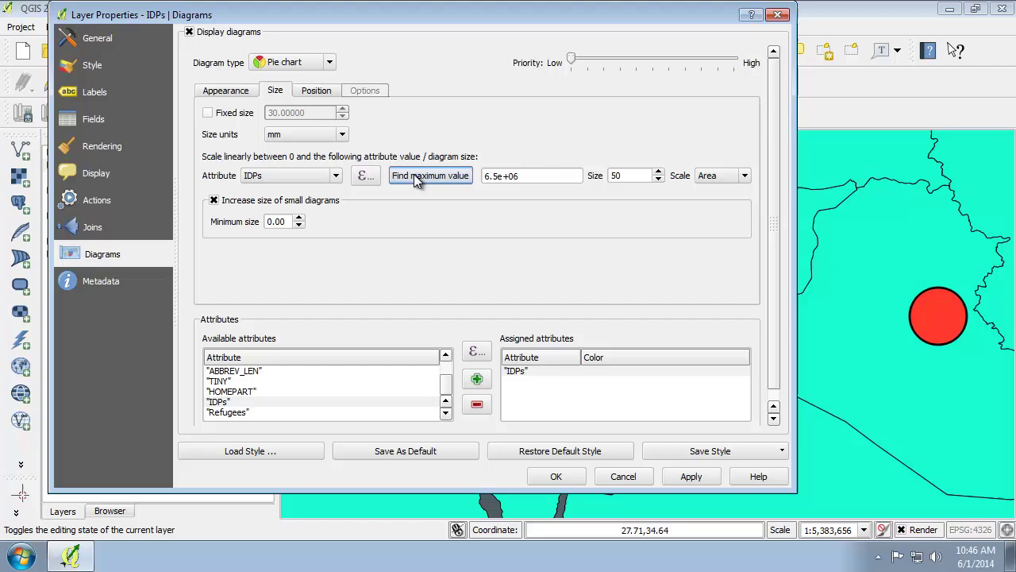
left_click(543, 177)
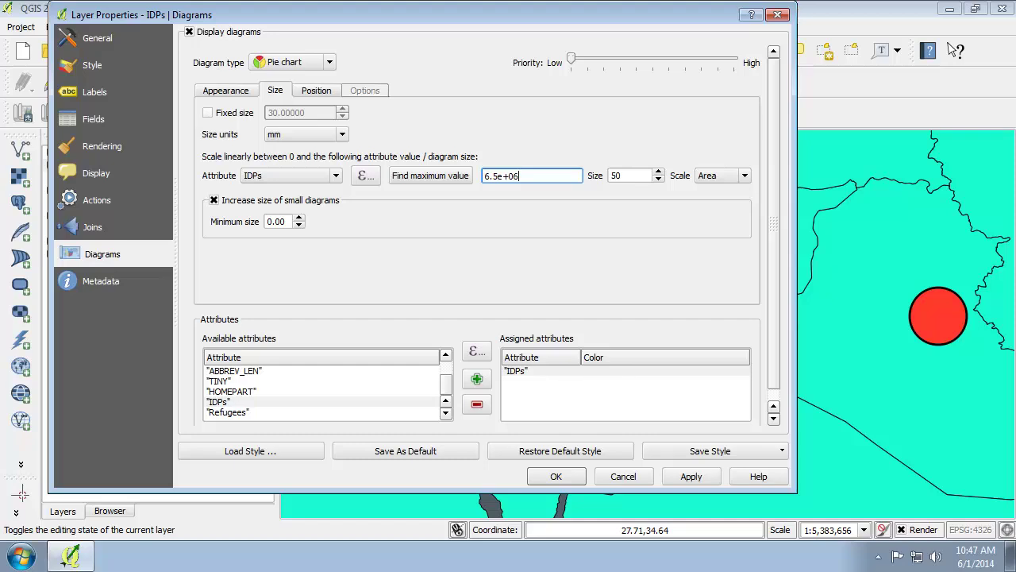
key("Tab")
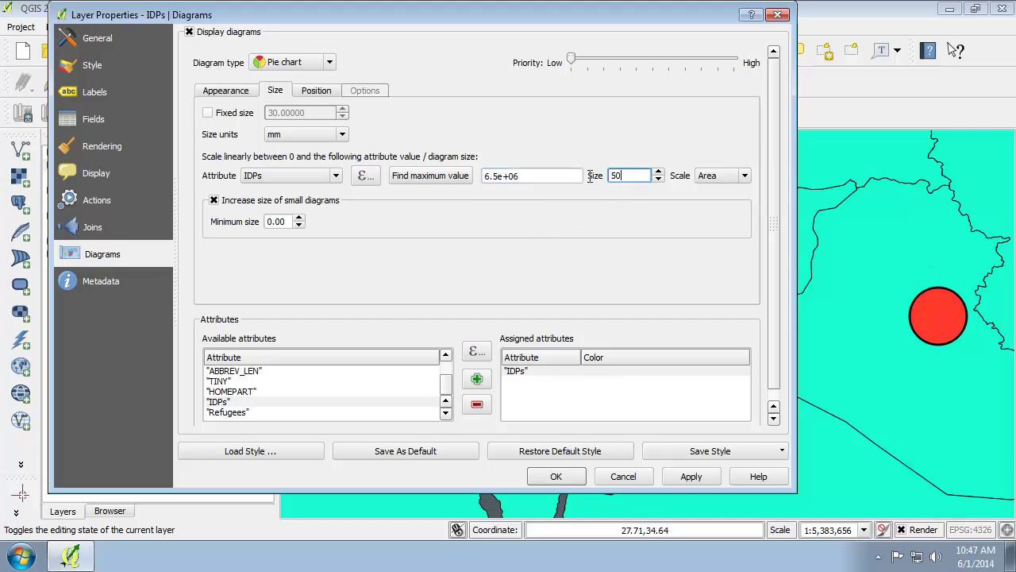
type("100")
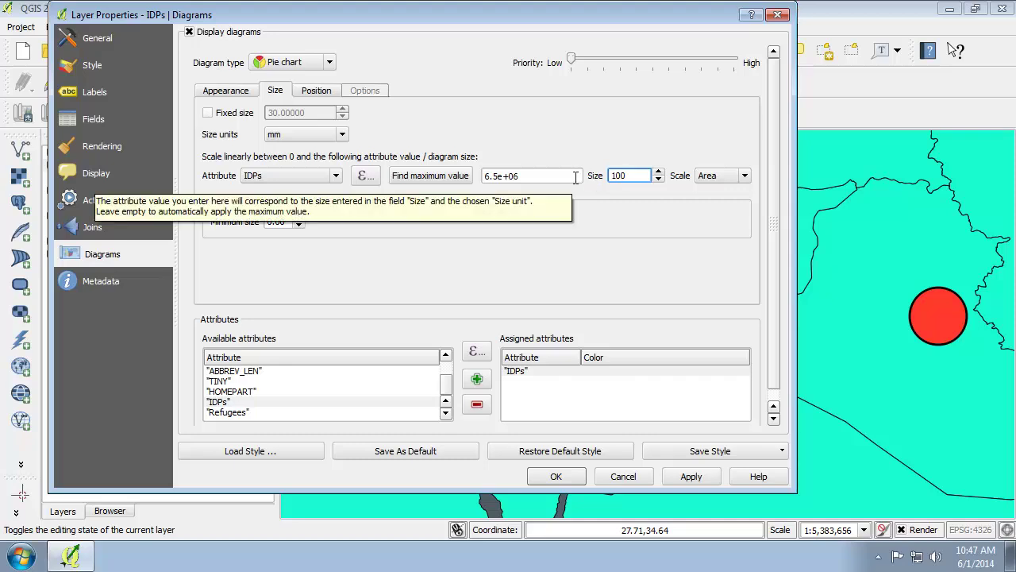
left_click(573, 476)
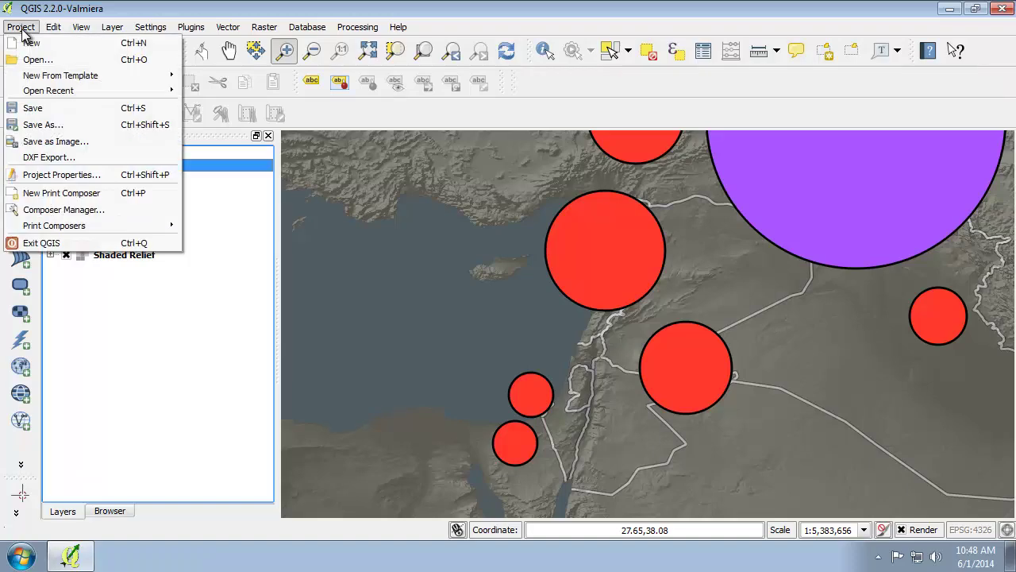
Step: Save the project as Syria Map in the GST 104 Lab 4 folder
left_click(62, 116)
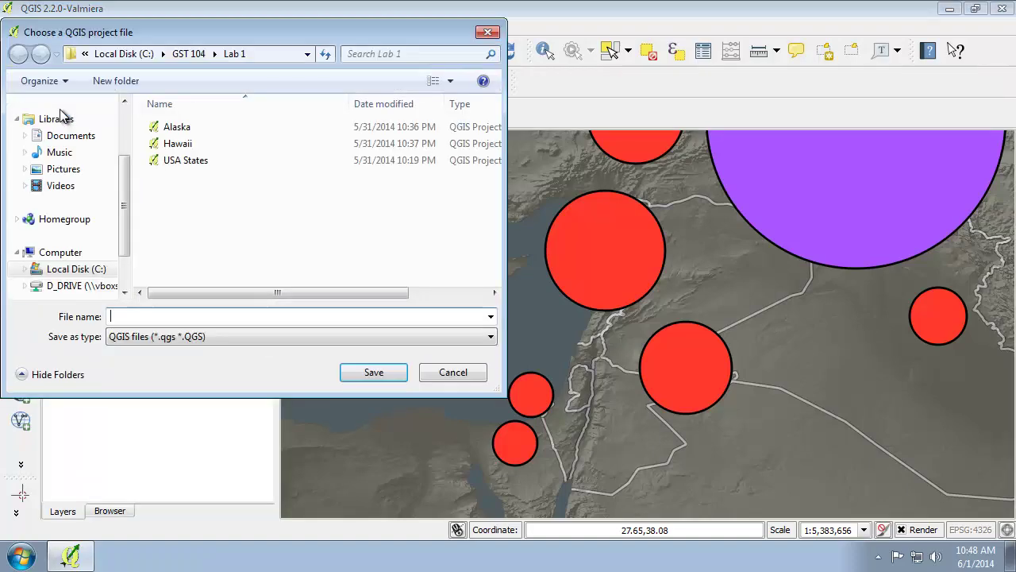
left_click(189, 60)
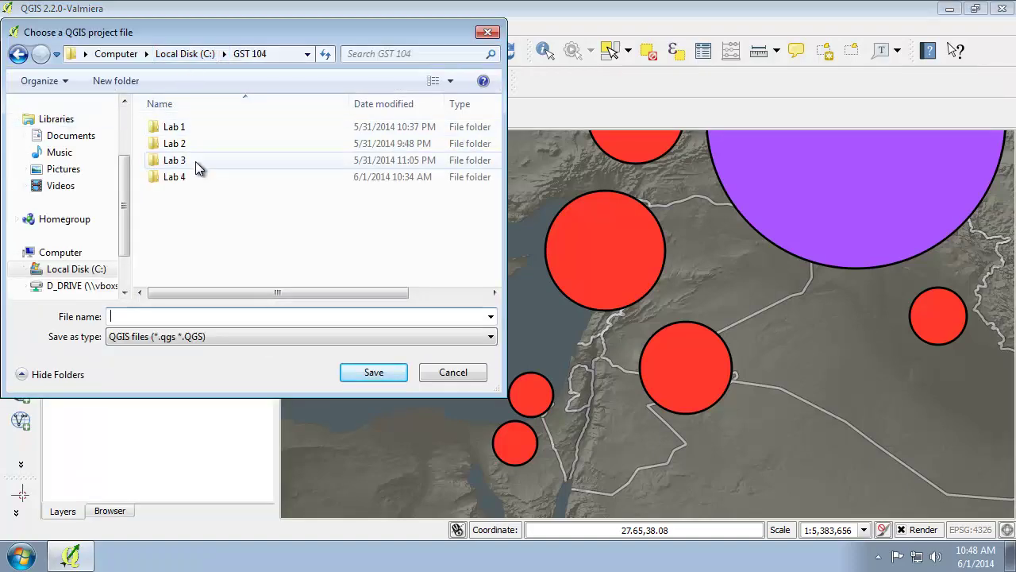
double_click(195, 179)
left_click(166, 317)
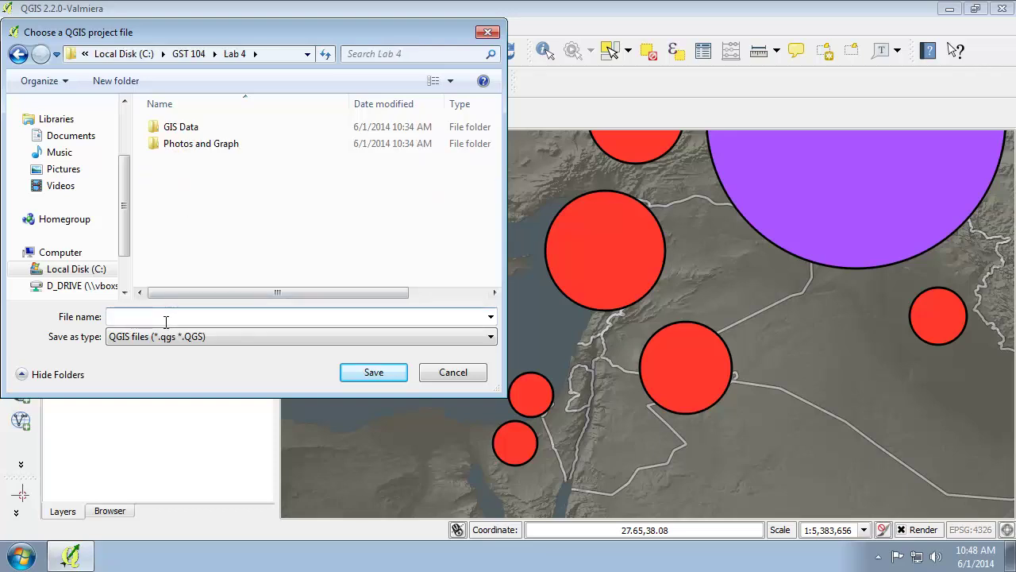
type("Syria Map")
left_click(386, 374)
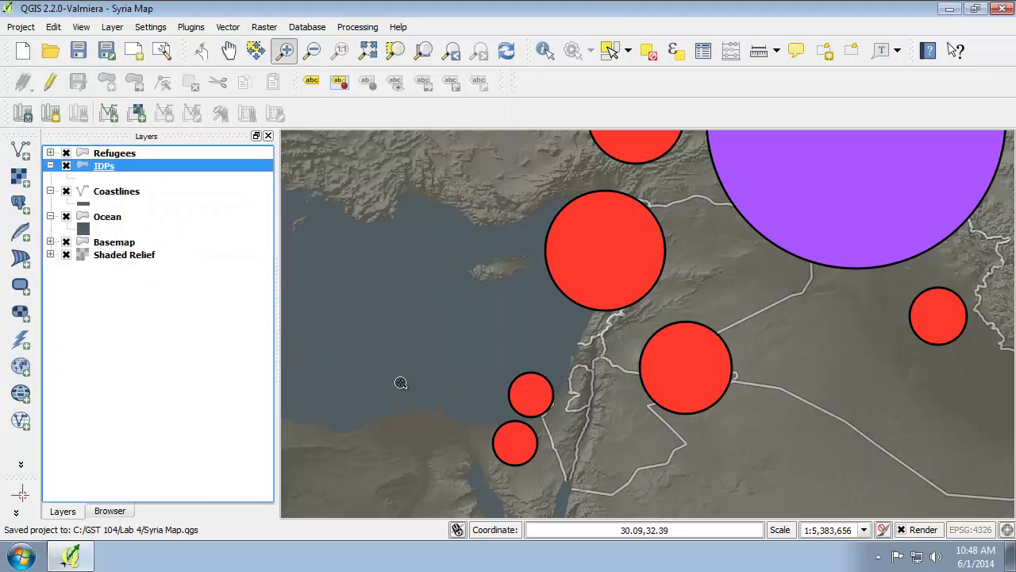